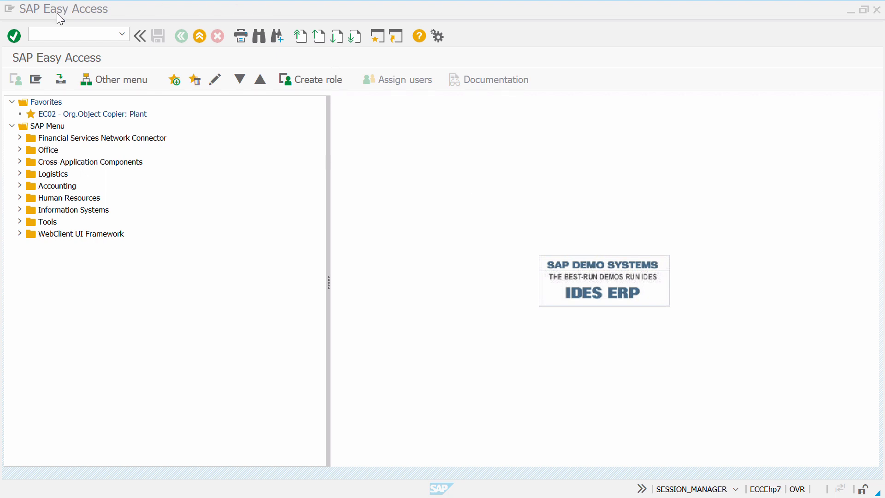
Open the Create Material transaction MM01
{"action": "left_click", "coordinate": [60, 36]}
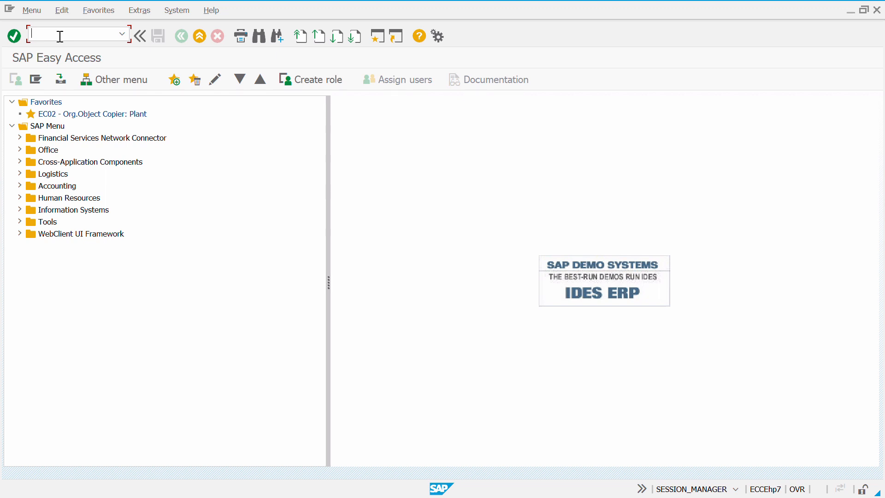
{"action": "type", "text": "mm01"}
{"action": "key", "text": "Return"}
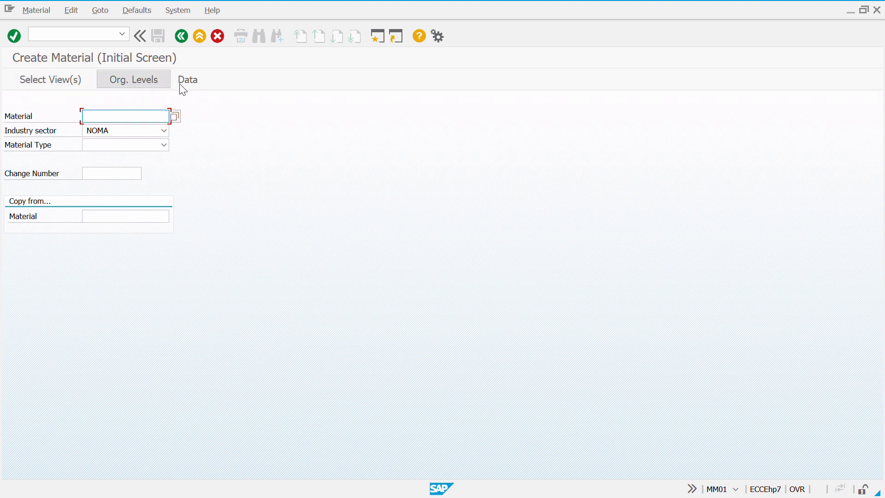
Set the industry sector of the new material to M Mechanical Engineering
{"action": "left_click", "coordinate": [102, 132]}
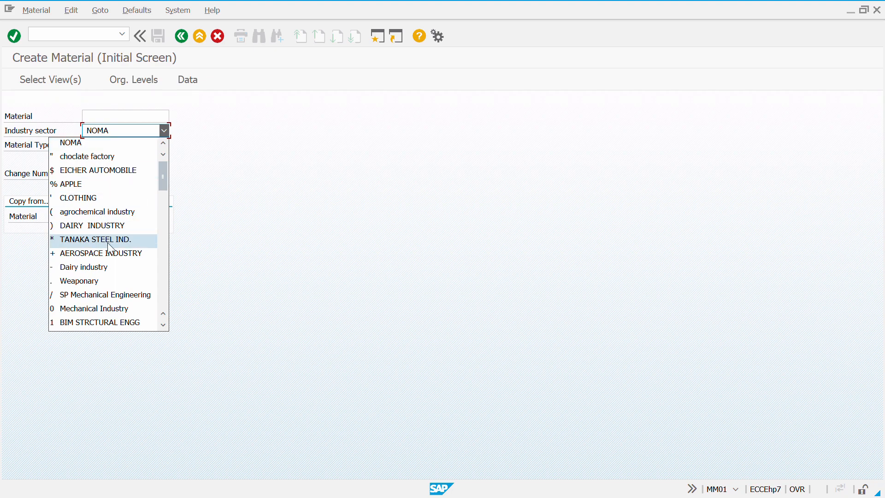
{"action": "scroll", "coordinate": [89, 225], "scroll_direction": "down", "scroll_amount": 2}
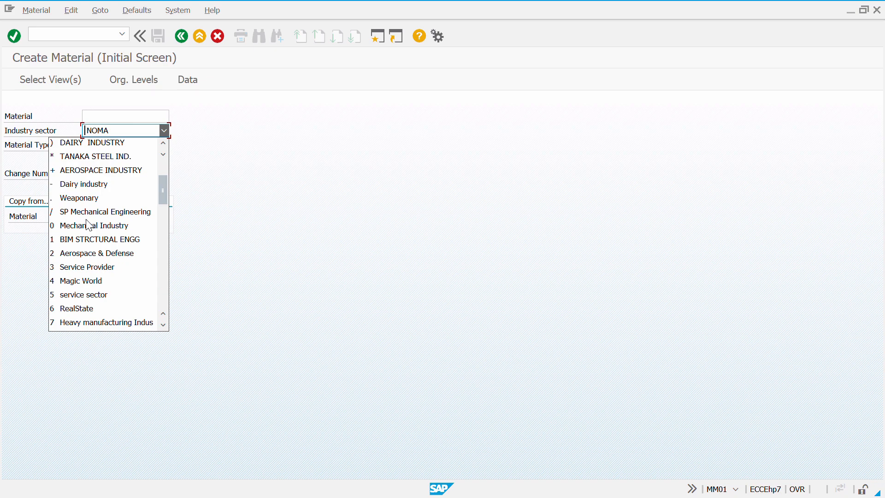
{"action": "scroll", "coordinate": [89, 224], "scroll_direction": "up", "scroll_amount": 1}
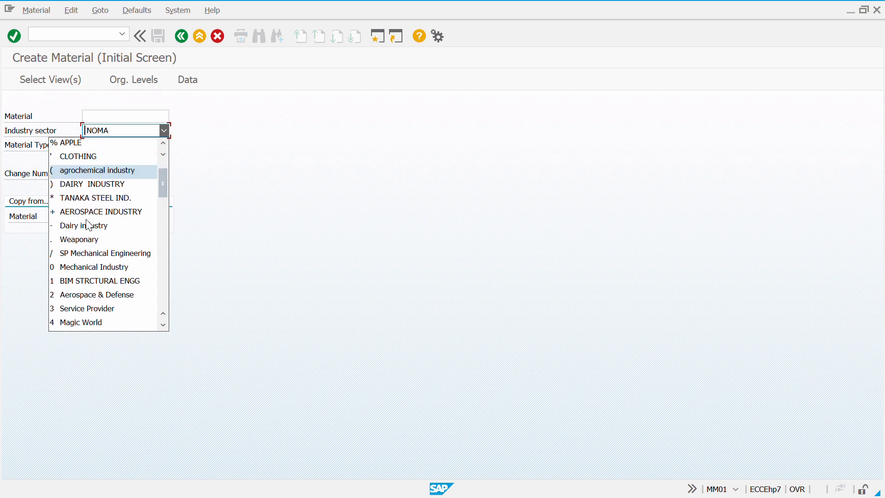
{"action": "scroll", "coordinate": [89, 225], "scroll_direction": "down", "scroll_amount": 4}
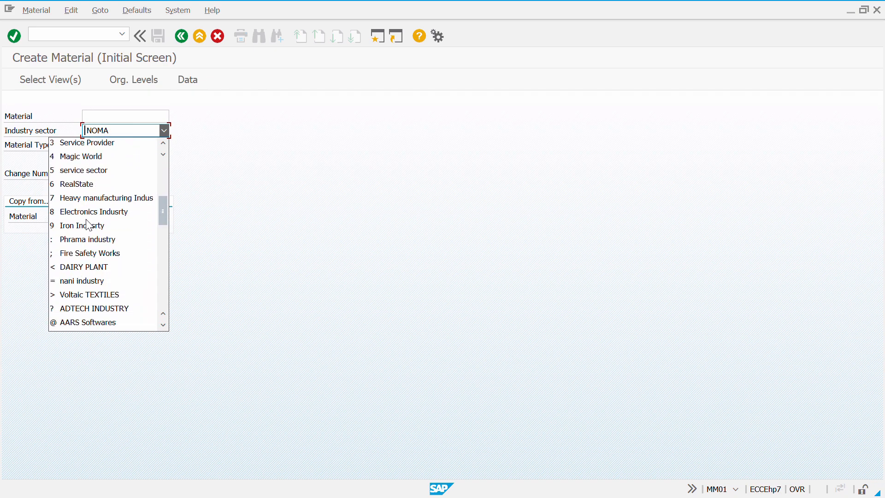
{"action": "scroll", "coordinate": [89, 225], "scroll_direction": "down", "scroll_amount": 3}
{"action": "scroll", "coordinate": [89, 224], "scroll_direction": "down", "scroll_amount": 2}
{"action": "scroll", "coordinate": [89, 225], "scroll_direction": "down", "scroll_amount": 1}
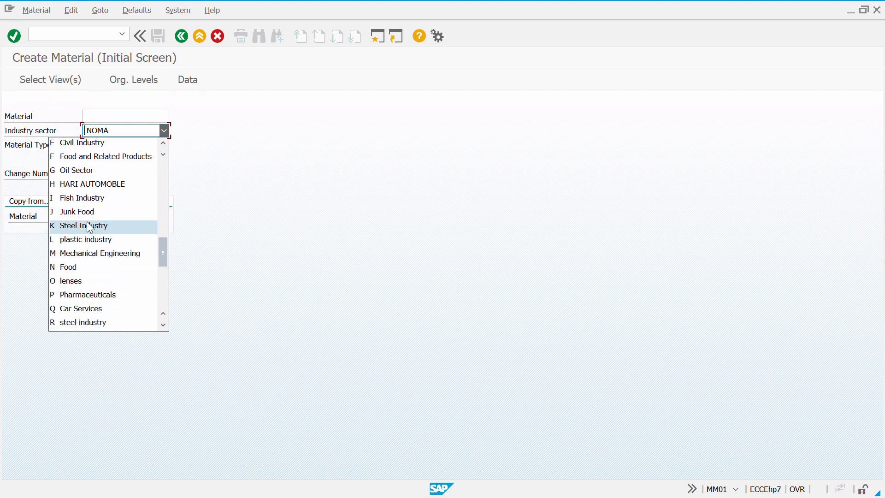
{"action": "left_click", "coordinate": [99, 253]}
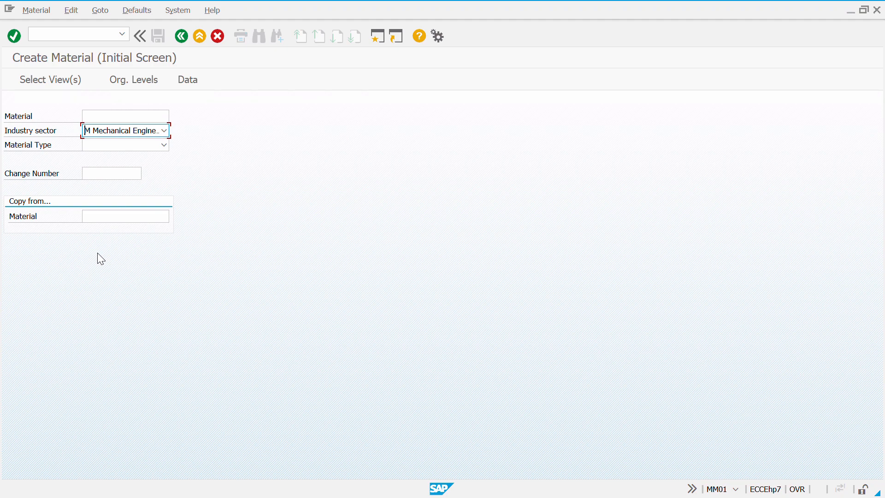
Try to continue with the material type ROH Standard raw material and no material number
{"action": "left_click", "coordinate": [102, 147]}
{"action": "scroll", "coordinate": [103, 241], "scroll_direction": "down", "scroll_amount": 10}
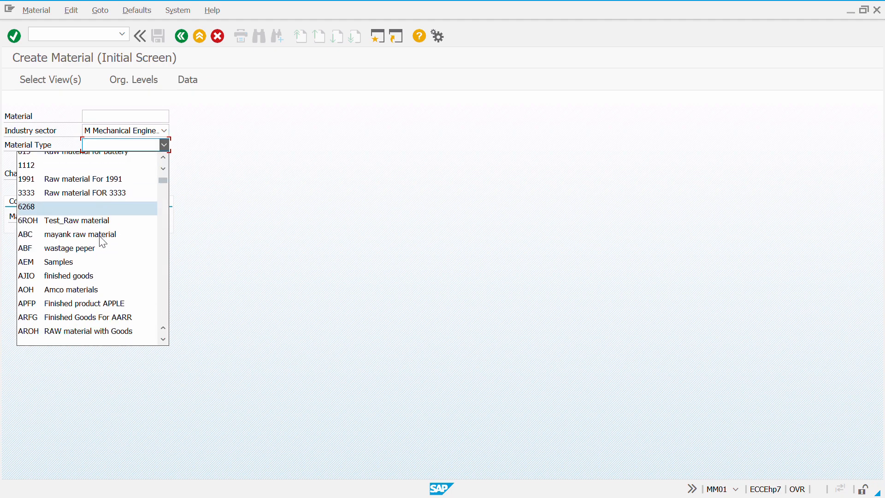
{"action": "scroll", "coordinate": [103, 241], "scroll_direction": "down", "scroll_amount": 15}
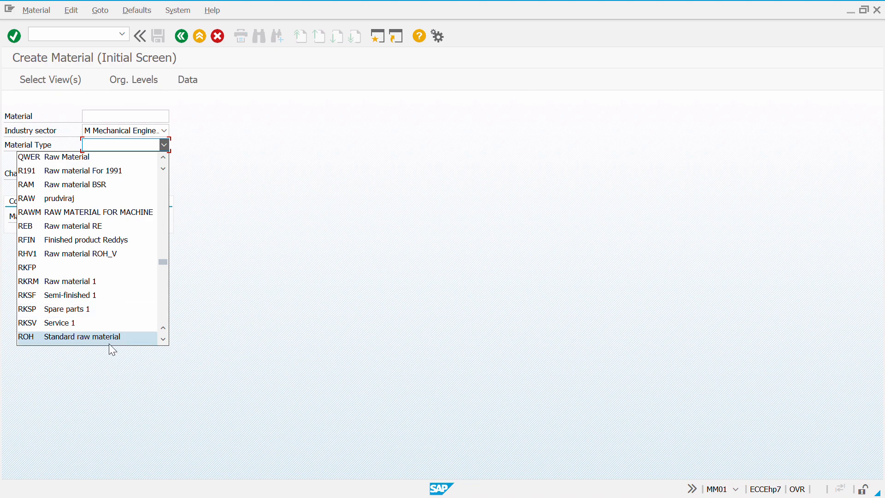
{"action": "left_click", "coordinate": [105, 338]}
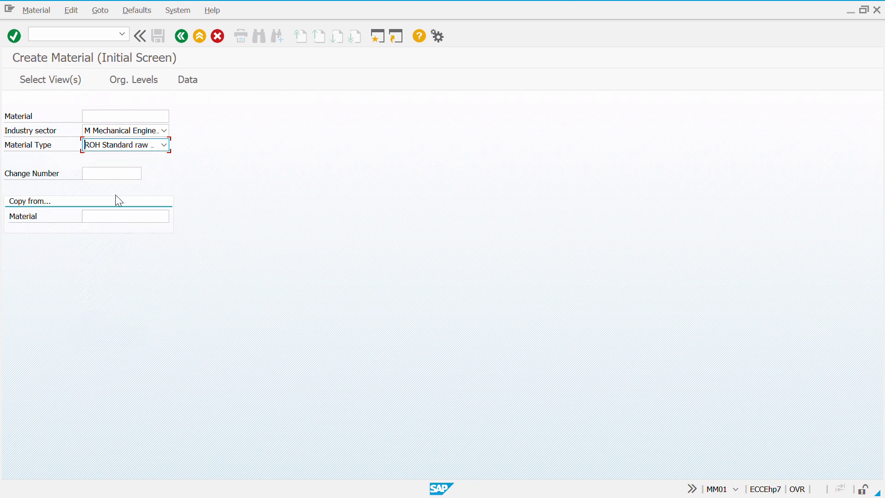
{"action": "key", "text": "Return"}
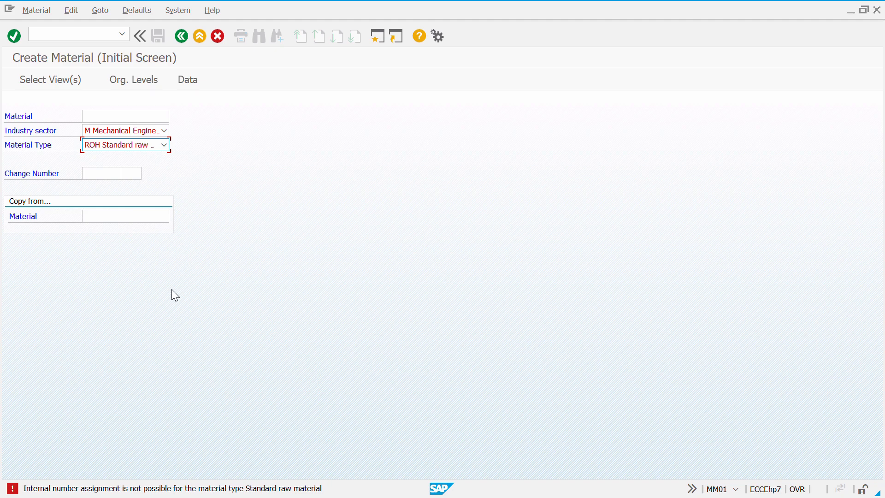
Set the material type to ROH1 Raw Material of myntra1 and continue to the view selection
{"action": "left_click", "coordinate": [164, 145]}
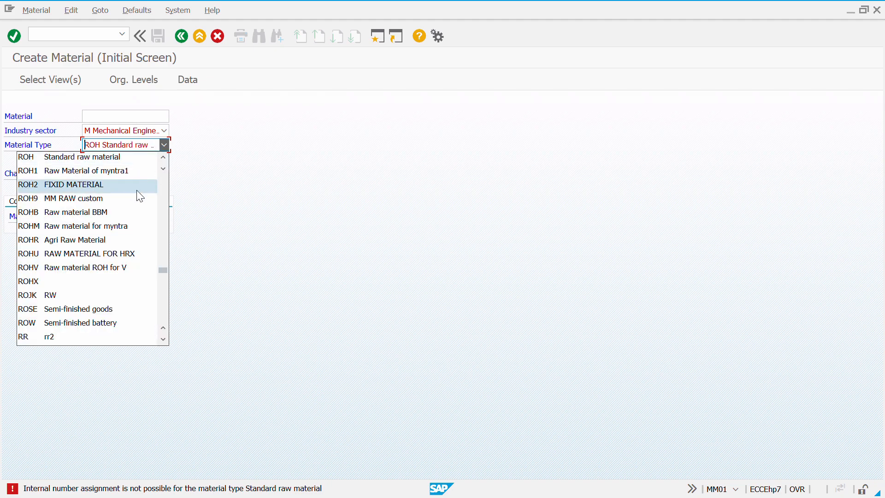
{"action": "left_click", "coordinate": [137, 170]}
{"action": "key", "text": "Return"}
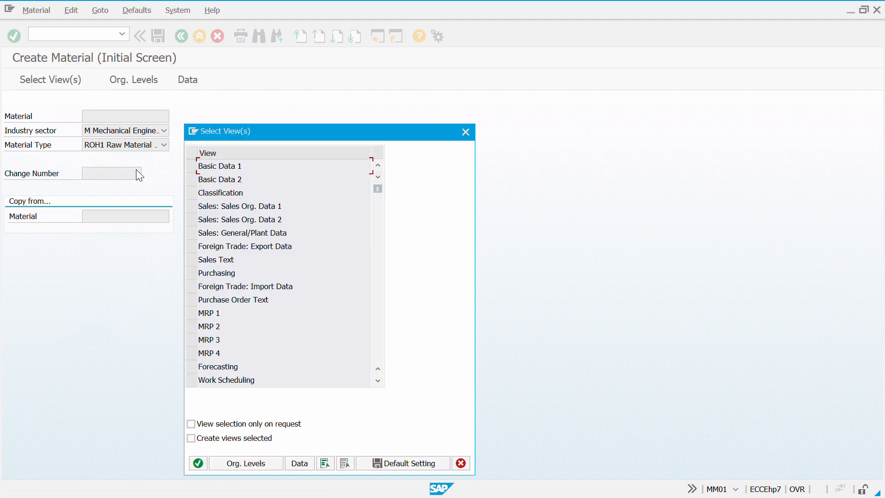
Select the views Basic Data 1 and 2, Sales Org. Data 1 and 2, Sales: General/Plant Data, Purchasing and Purchase Order Text
{"action": "left_click_drag", "start_coordinate": [252, 131], "coordinate": [341, 102]}
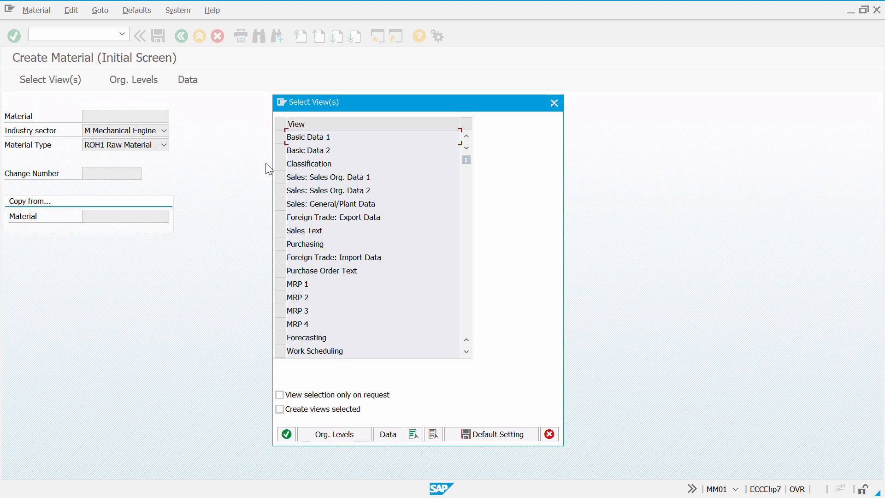
{"action": "left_click", "coordinate": [277, 142]}
{"action": "left_click", "coordinate": [281, 151]}
{"action": "left_click", "coordinate": [280, 179]}
{"action": "left_click", "coordinate": [281, 189]}
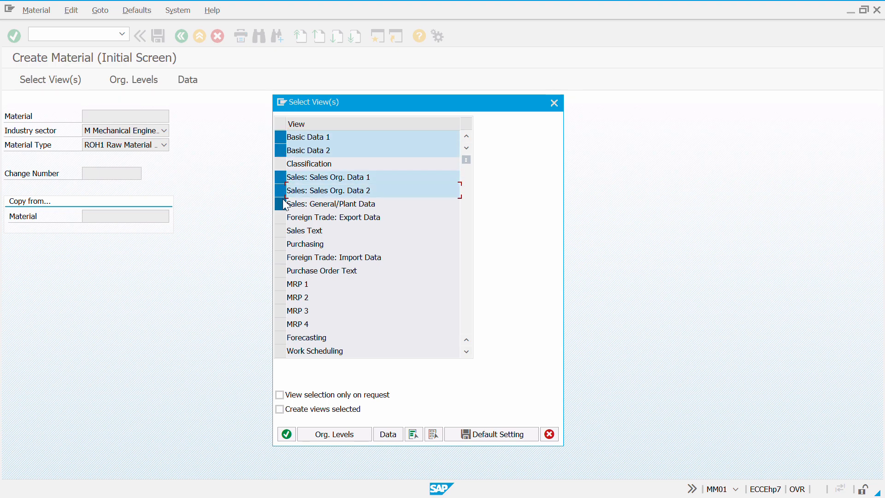
{"action": "left_click", "coordinate": [282, 204]}
{"action": "left_click", "coordinate": [282, 243]}
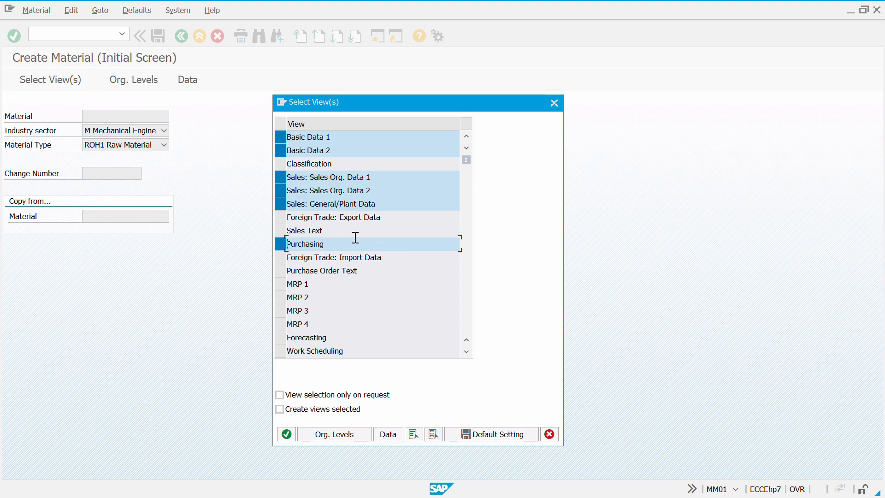
{"action": "left_click", "coordinate": [283, 271]}
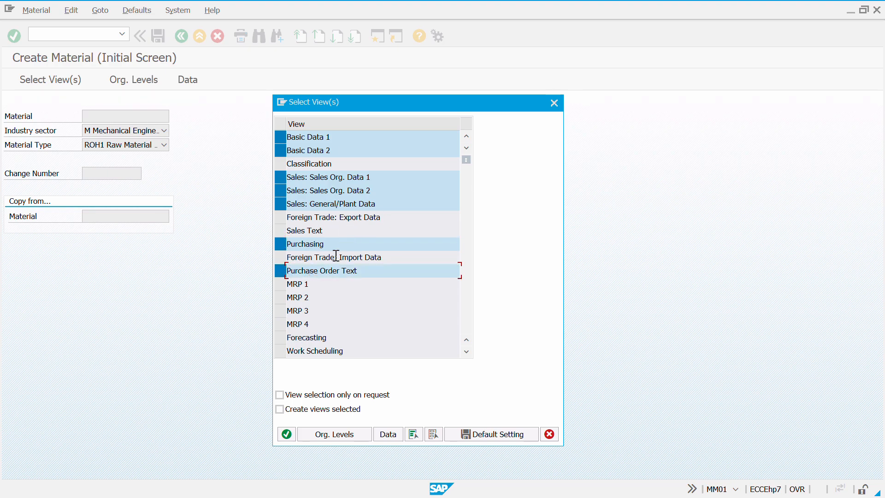
Add the views MRP 1 to MRP 4 and General Plant Data / Storage 1 and 2 to the selection
{"action": "left_click", "coordinate": [281, 284]}
{"action": "left_click", "coordinate": [282, 299]}
{"action": "left_click", "coordinate": [283, 311]}
{"action": "left_click", "coordinate": [281, 323]}
{"action": "scroll", "coordinate": [280, 322], "scroll_direction": "down", "scroll_amount": 2}
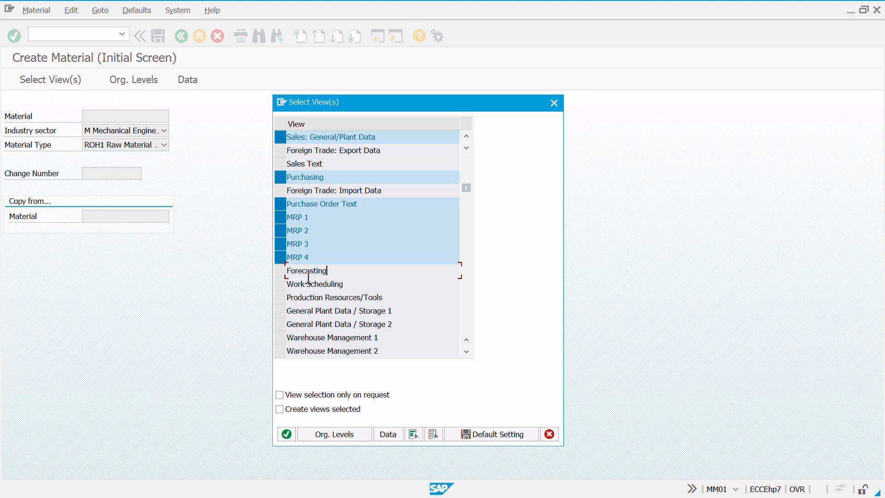
{"action": "scroll", "coordinate": [309, 278], "scroll_direction": "down", "scroll_amount": 2}
{"action": "left_click", "coordinate": [280, 257]}
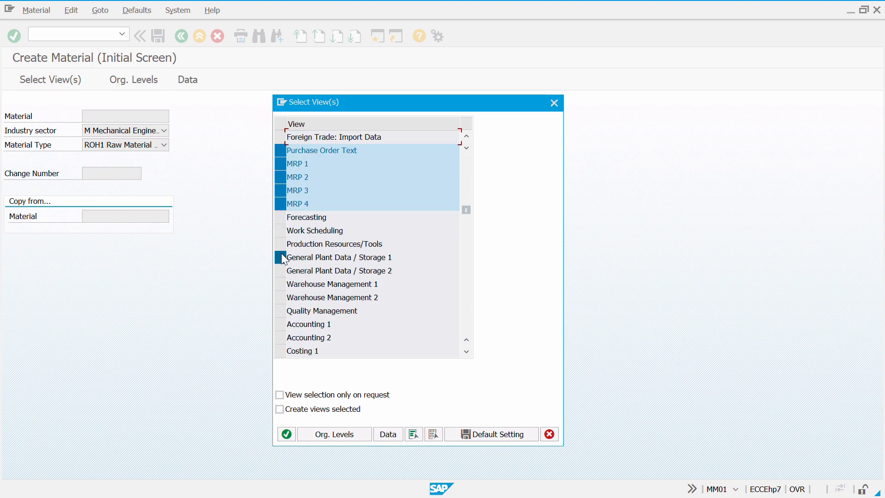
{"action": "left_click", "coordinate": [281, 270]}
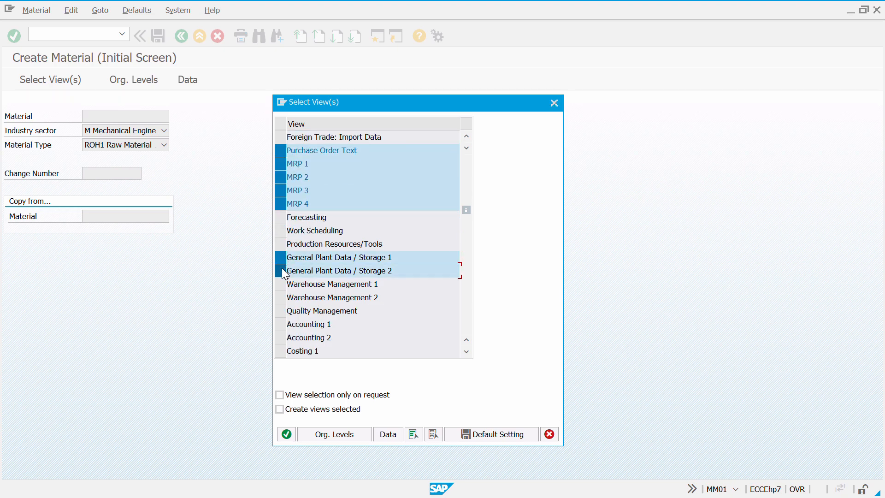
Add the views Accounting 1 and 2 and Costing 1 and 2, and confirm the view selection
{"action": "scroll", "coordinate": [285, 273], "scroll_direction": "down", "scroll_amount": 3}
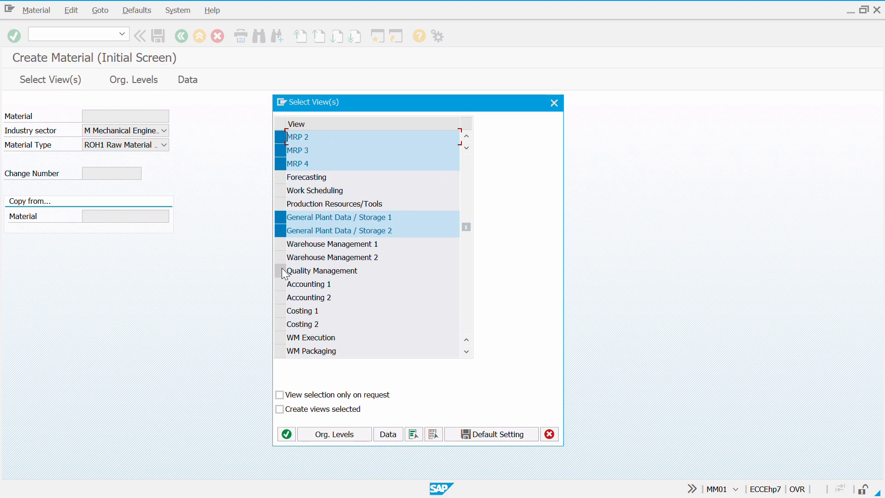
{"action": "scroll", "coordinate": [285, 274], "scroll_direction": "down", "scroll_amount": 2}
{"action": "left_click", "coordinate": [280, 261]}
{"action": "left_click", "coordinate": [281, 272]}
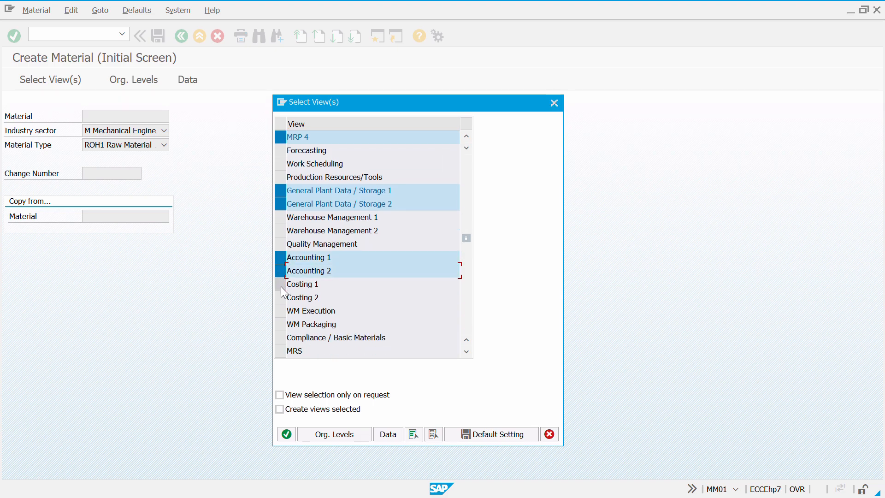
{"action": "left_click", "coordinate": [281, 285]}
{"action": "left_click", "coordinate": [281, 297]}
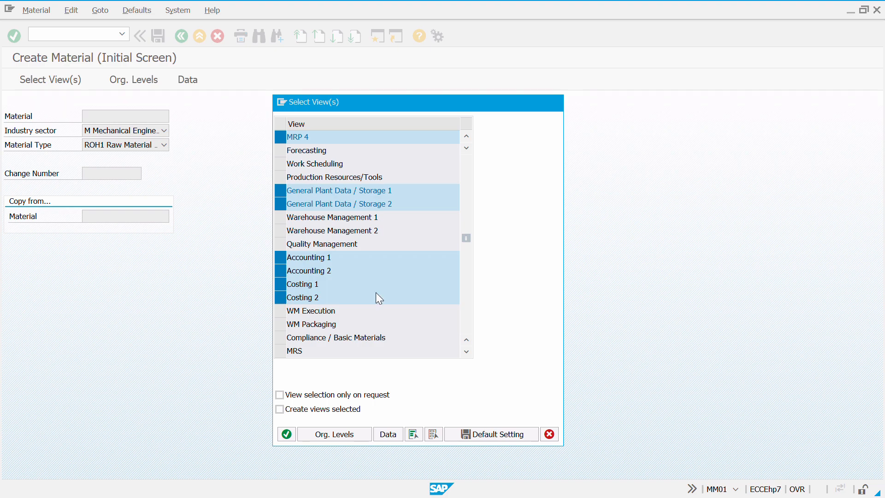
{"action": "scroll", "coordinate": [375, 292], "scroll_direction": "down", "scroll_amount": 3}
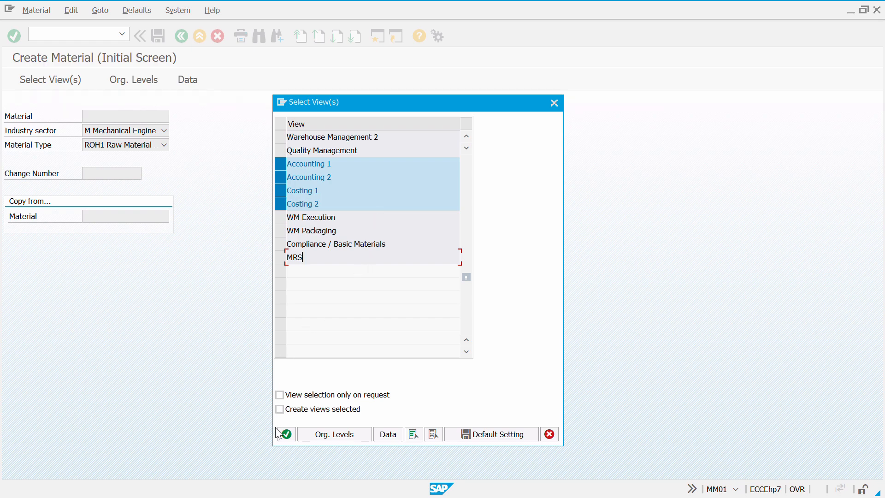
{"action": "left_click", "coordinate": [286, 435]}
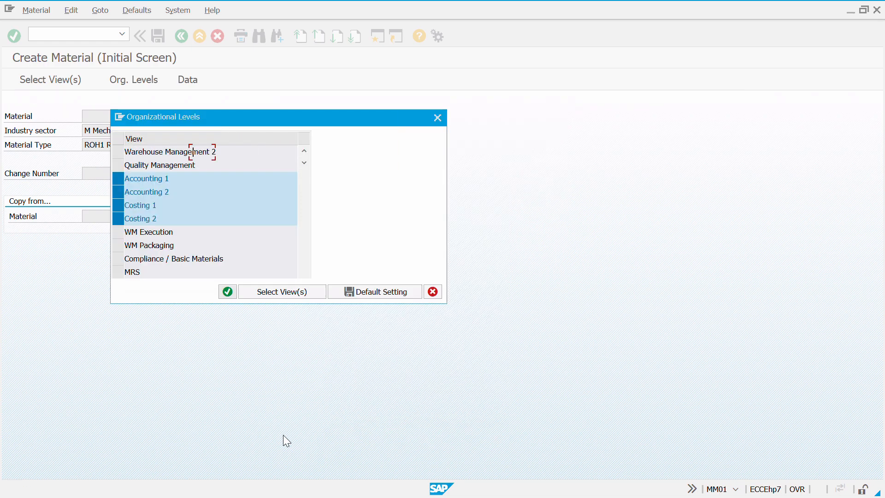
Set the organizational levels to plant div2 and storage location 1000 and confirm them
{"action": "double_click", "coordinate": [207, 160]}
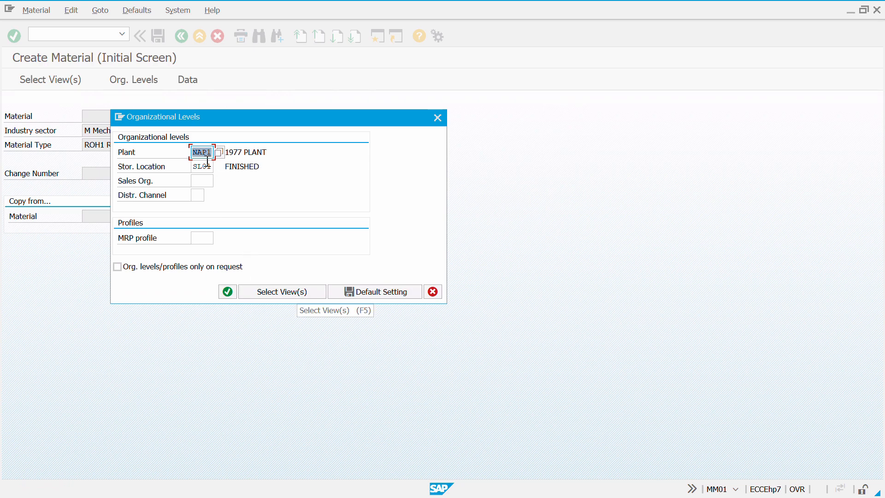
{"action": "type", "text": "div2"}
{"action": "left_click", "coordinate": [205, 166]}
{"action": "double_click", "coordinate": [205, 166]}
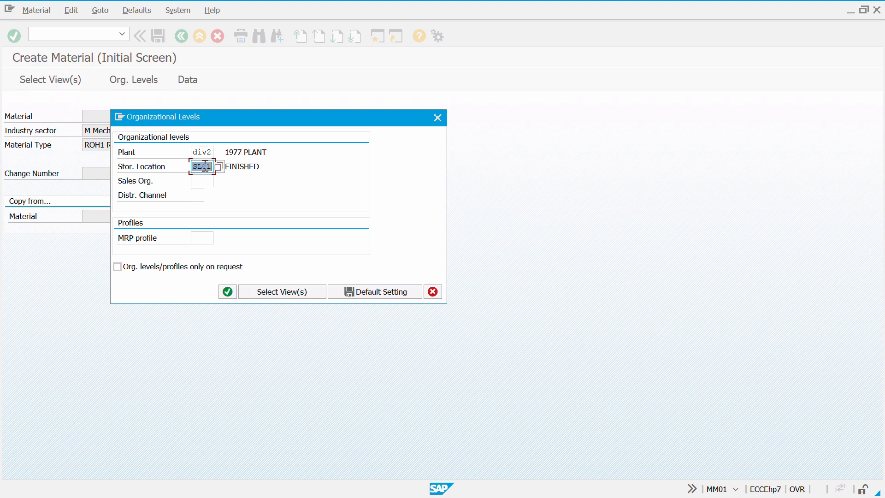
{"action": "type", "text": "1000"}
{"action": "key", "text": "Return"}
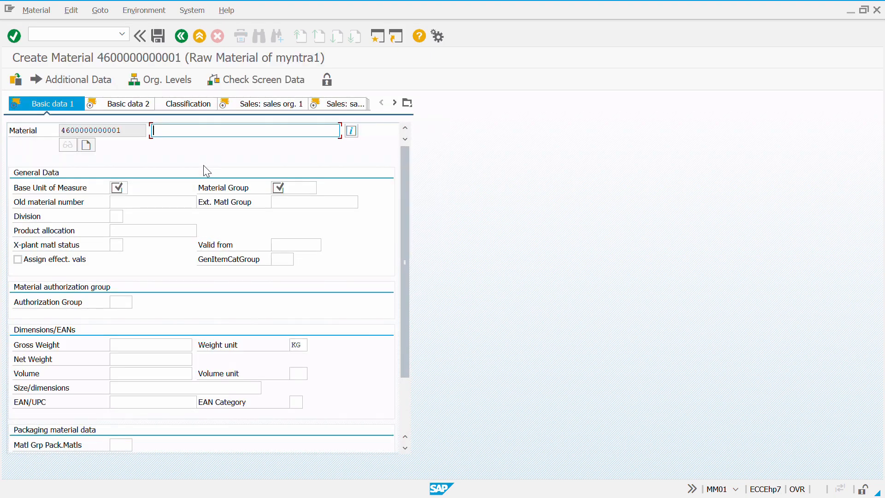
Fill the material description with the previously used entry Mechanical Machine
{"action": "left_click", "coordinate": [174, 130]}
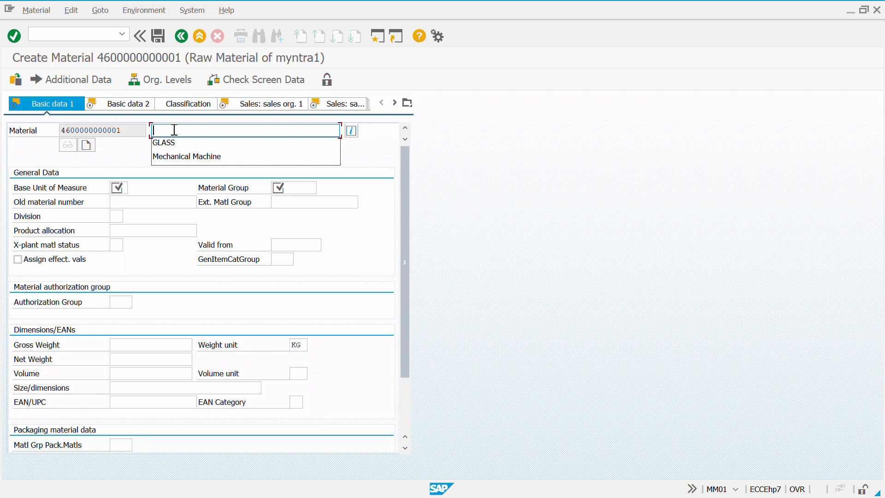
{"action": "key", "text": "Down"}
{"action": "key", "text": "Down"}
{"action": "key", "text": "Return"}
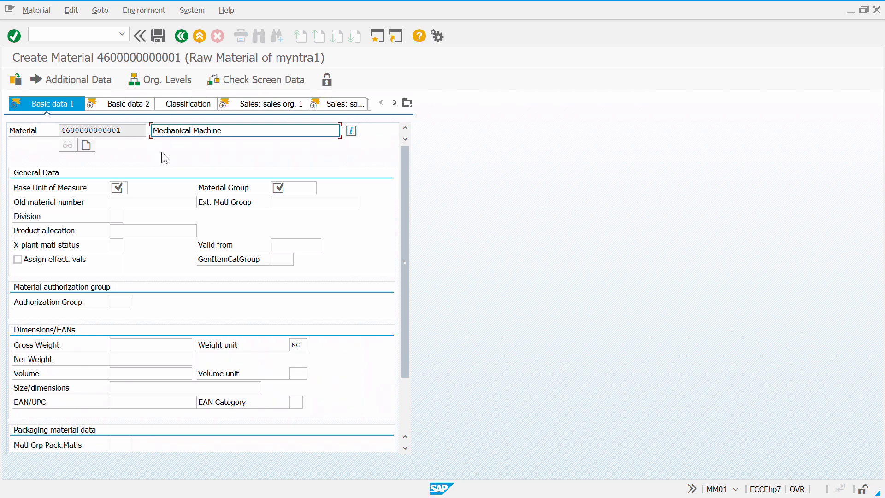
Set the material description to Toughened Glass
{"action": "double_click", "coordinate": [258, 132]}
{"action": "type", "text": "G"}
{"action": "key", "text": "BackSpace"}
{"action": "type", "text": "Toughened Glass"}
Set the base unit of measure to PA
{"action": "left_click", "coordinate": [115, 187]}
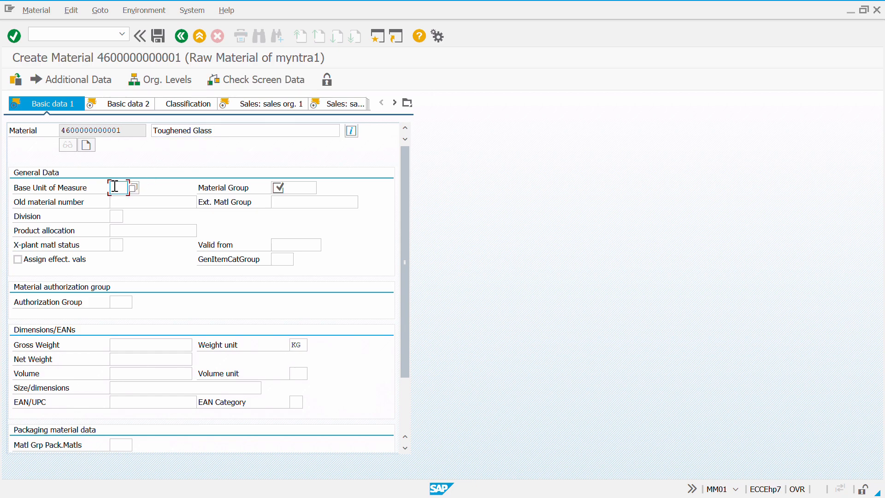
{"action": "type", "text": "pc"}
{"action": "key", "text": "BackSpace"}
{"action": "key", "text": "BackSpace"}
{"action": "type", "text": "EA"}
{"action": "key", "text": "BackSpace"}
{"action": "key", "text": "BackSpace"}
{"action": "type", "text": "A"}
Search the material group value list for glass and set the material group to 9900 Glass
{"action": "left_click", "coordinate": [305, 188]}
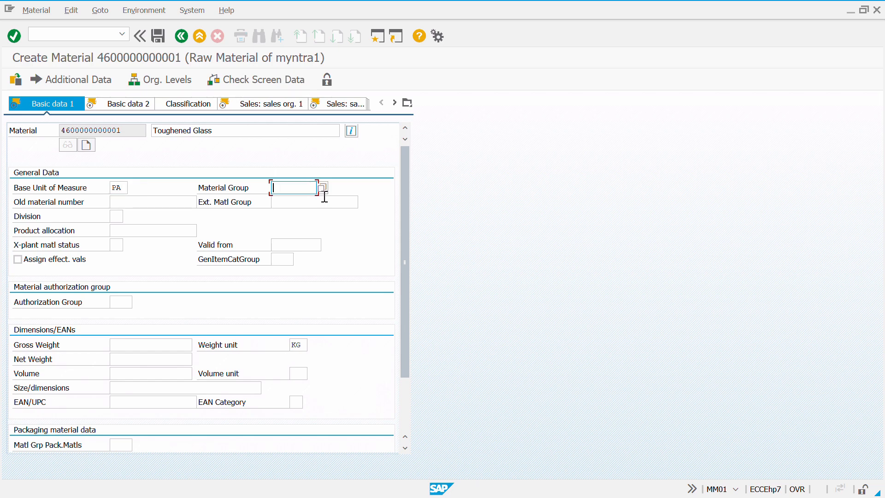
{"action": "left_click", "coordinate": [322, 188]}
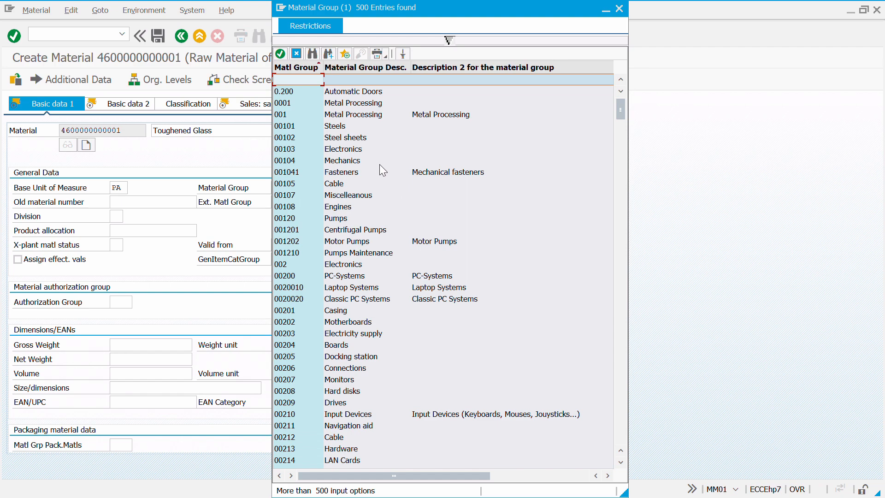
{"action": "key", "text": "ctrl+f"}
{"action": "type", "text": "gl;"}
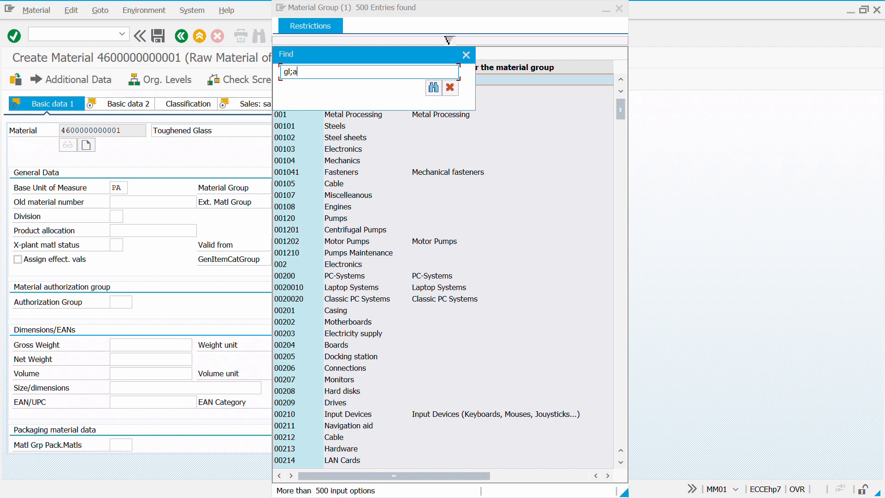
{"action": "type", "text": "ass"}
{"action": "key", "text": "Return"}
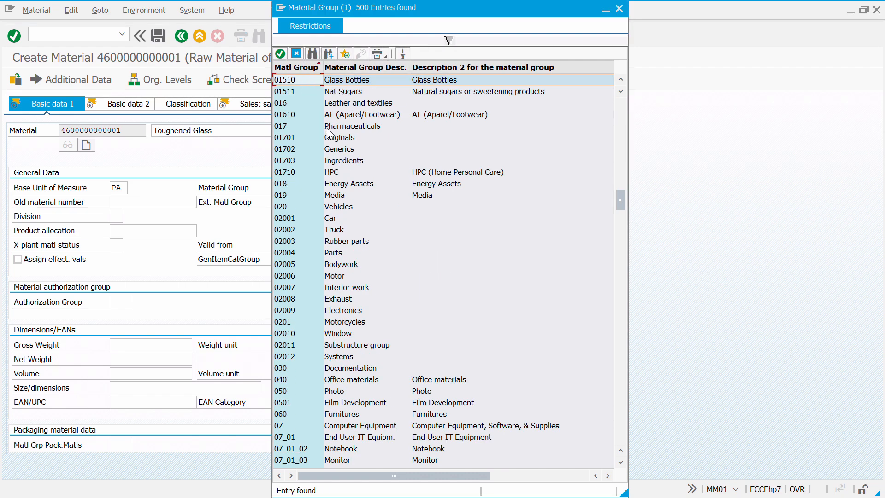
{"action": "left_click", "coordinate": [328, 54]}
{"action": "left_click", "coordinate": [327, 54]}
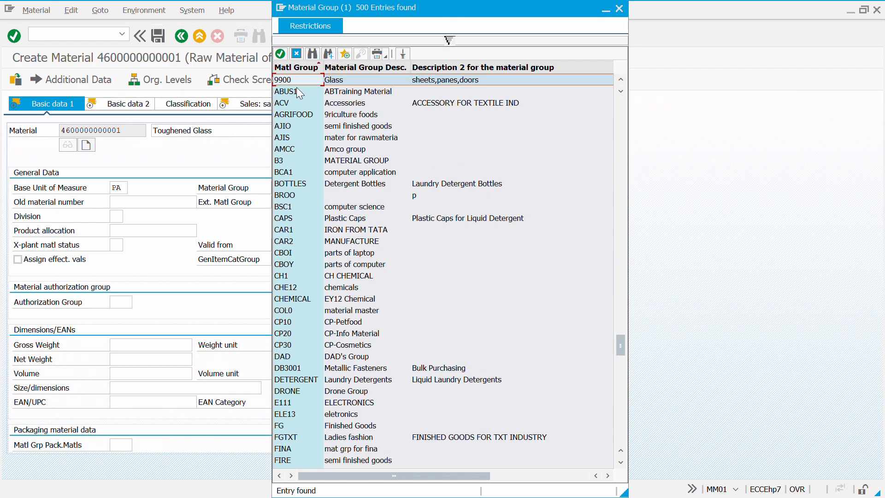
{"action": "double_click", "coordinate": [291, 80]}
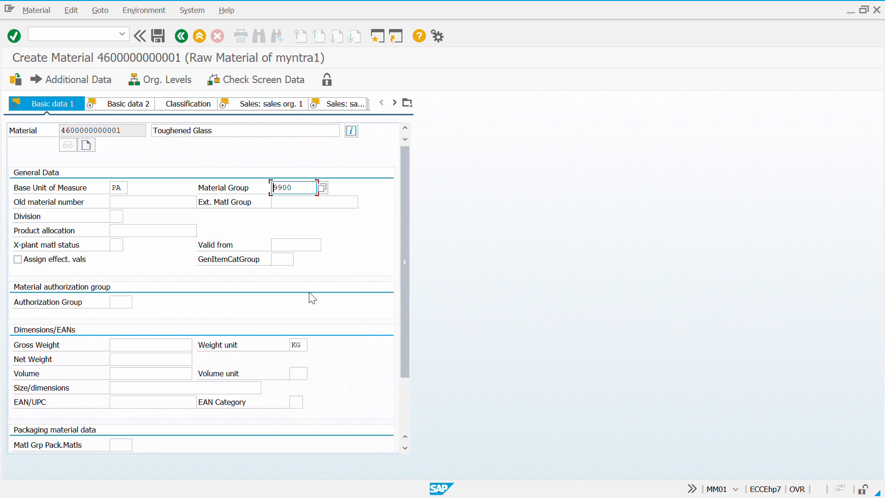
Set the base unit of measure to EA and open the material's basic data text
{"action": "scroll", "coordinate": [308, 295], "scroll_direction": "down", "scroll_amount": 3}
{"action": "scroll", "coordinate": [285, 284], "scroll_direction": "up", "scroll_amount": 3}
{"action": "scroll", "coordinate": [232, 245], "scroll_direction": "down", "scroll_amount": 3}
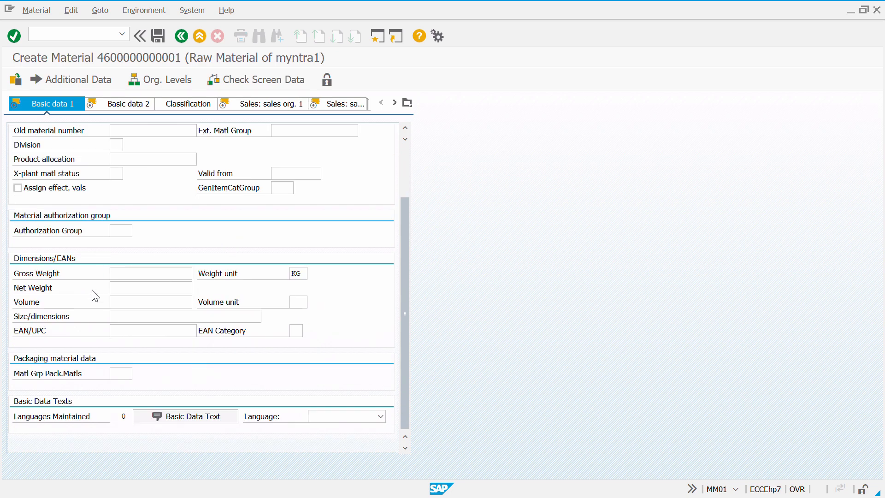
{"action": "left_click", "coordinate": [211, 420]}
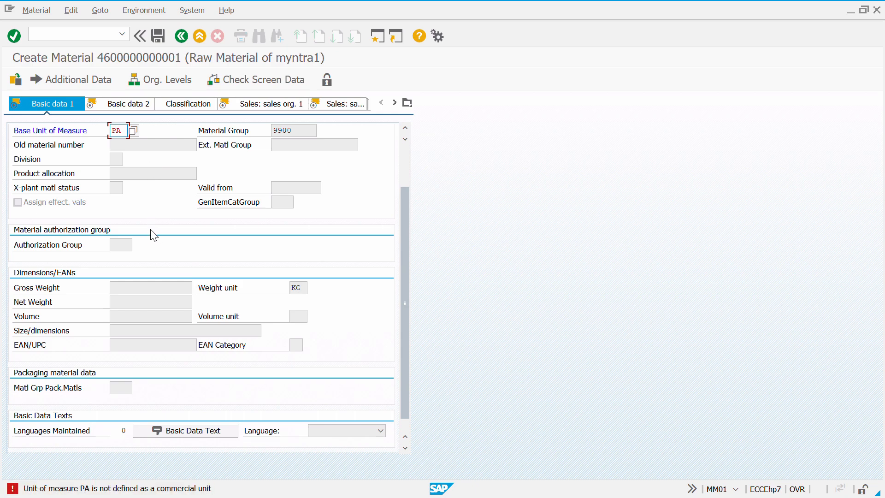
{"action": "type", "text": "E"}
{"action": "key", "text": "Return"}
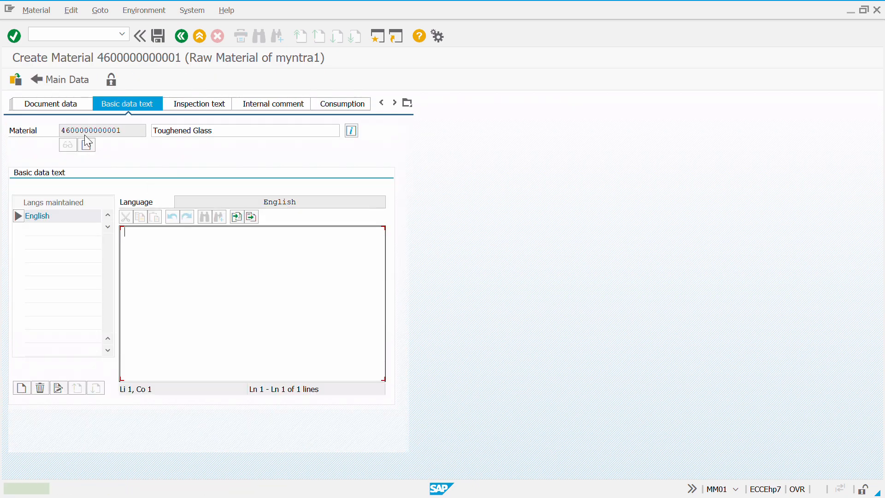
Open the material descriptions and examine the language keys available for an additional description line
{"action": "left_click", "coordinate": [382, 101]}
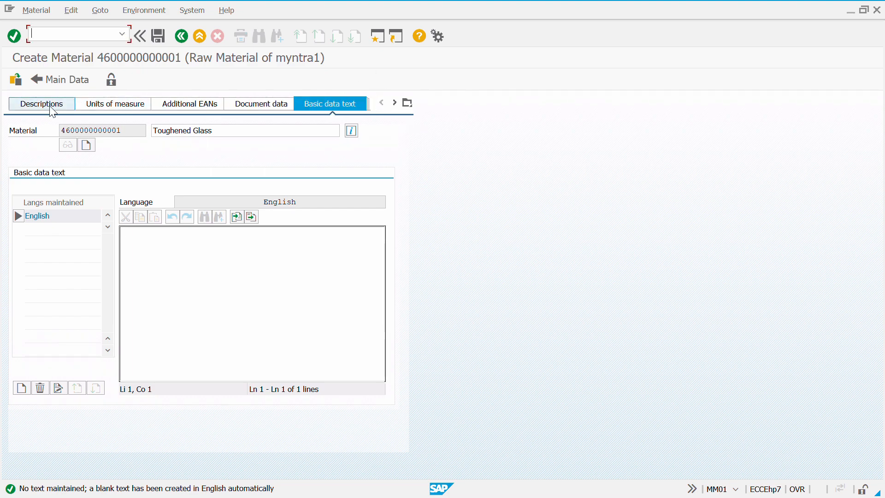
{"action": "left_click", "coordinate": [52, 108]}
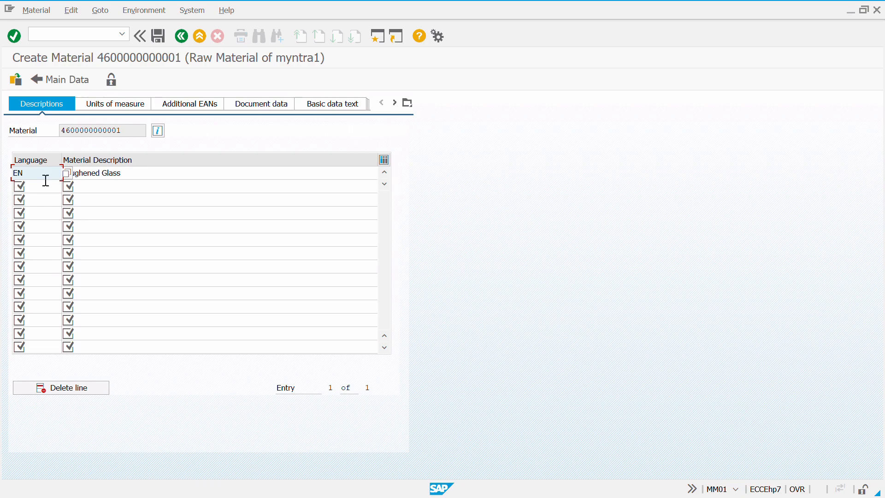
{"action": "left_click", "coordinate": [49, 187]}
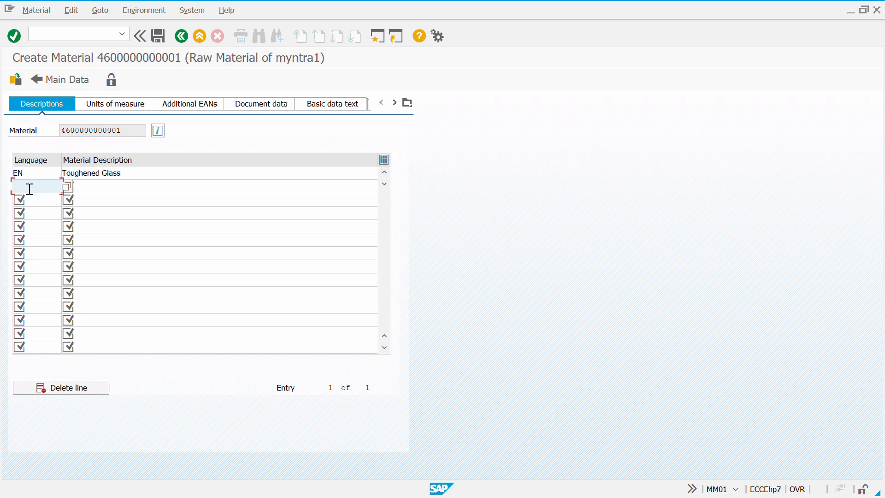
{"action": "left_click", "coordinate": [69, 187]}
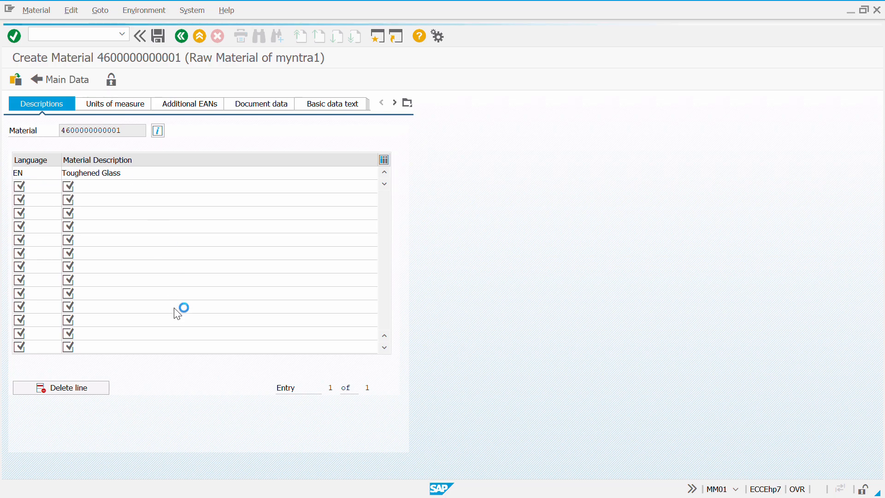
{"action": "scroll", "coordinate": [106, 295], "scroll_direction": "down", "scroll_amount": 7}
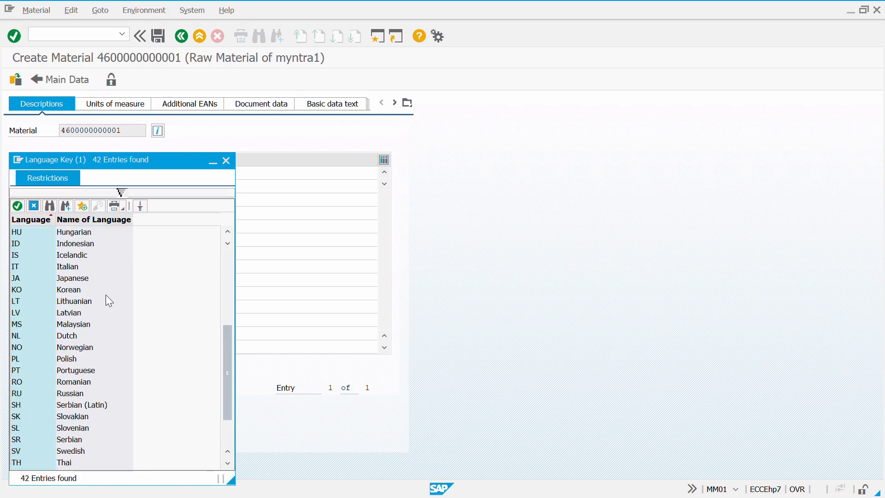
{"action": "key", "text": "Escape"}
{"action": "left_click", "coordinate": [164, 189]}
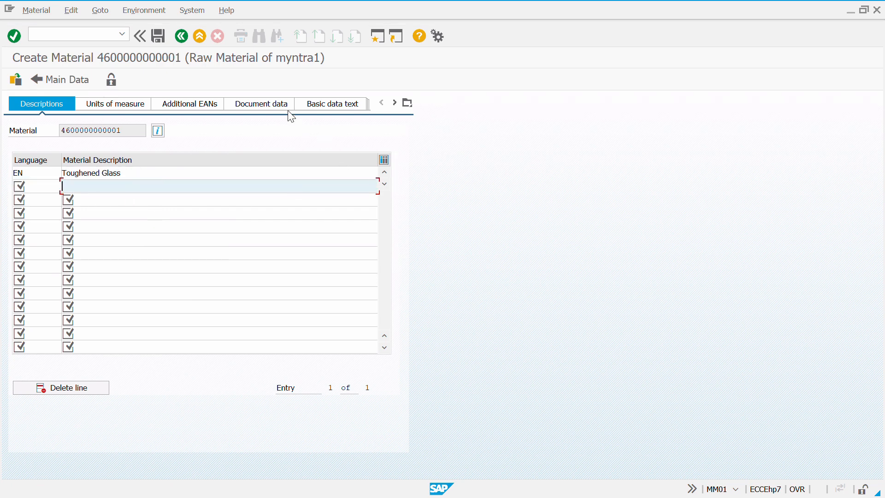
{"action": "left_click", "coordinate": [178, 176]}
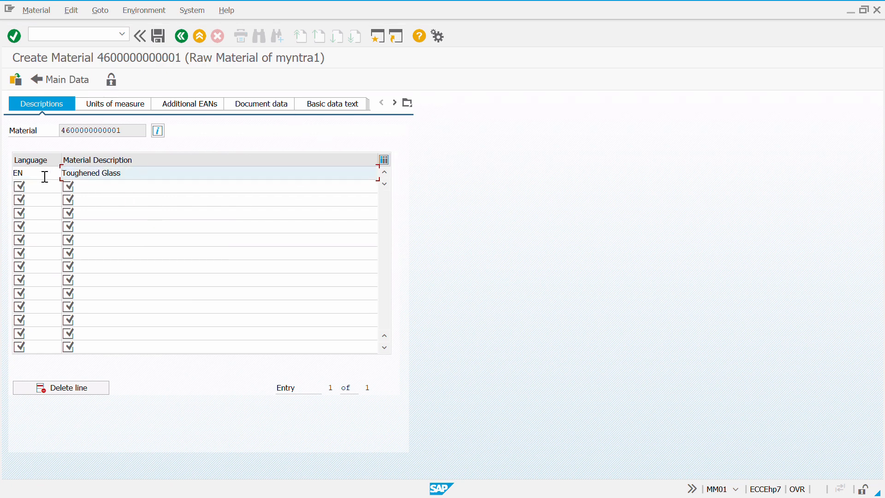
{"action": "left_click", "coordinate": [109, 188]}
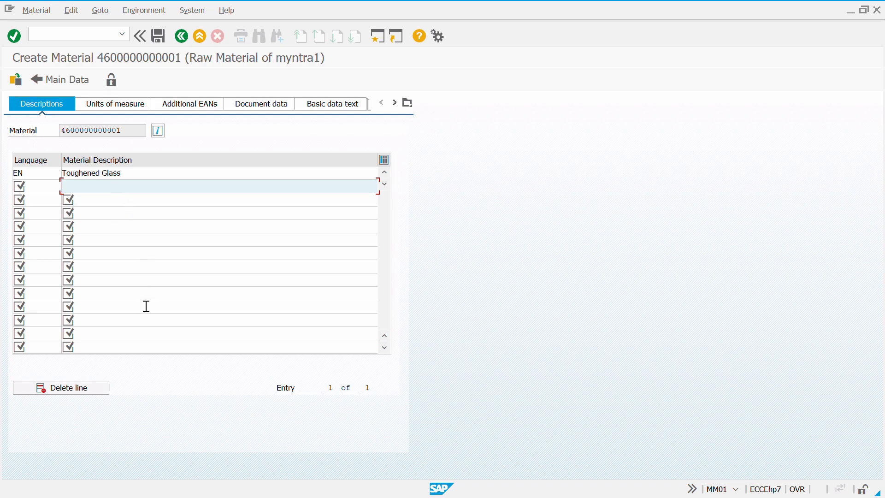
Add an alternative unit of measure with 1 PC equal to 1 EA
{"action": "left_click", "coordinate": [93, 109]}
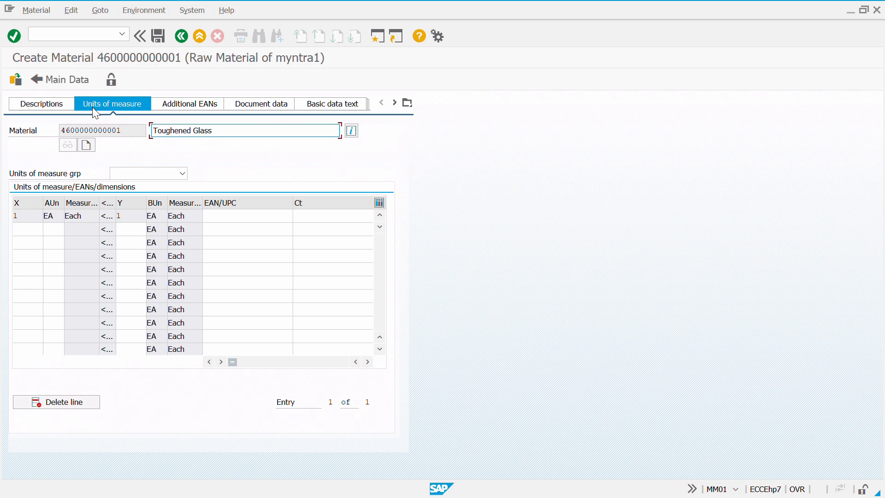
{"action": "left_click", "coordinate": [30, 231]}
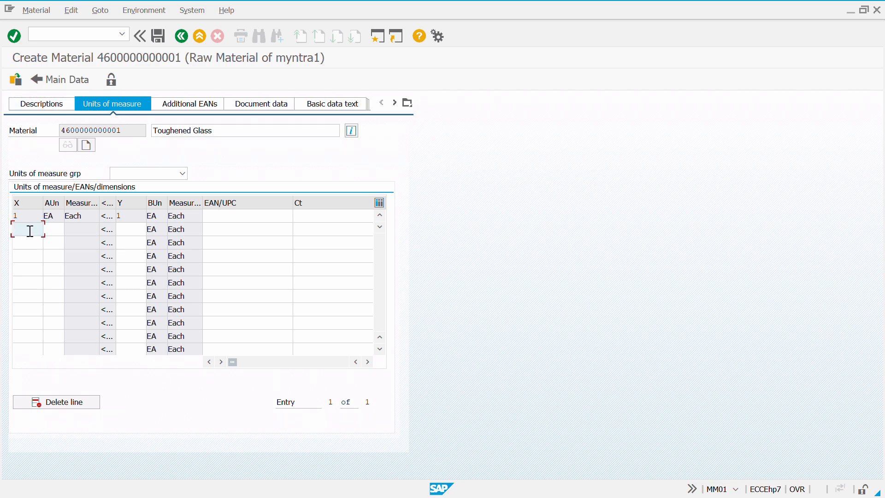
{"action": "type", "text": "1"}
{"action": "key", "text": "Tab"}
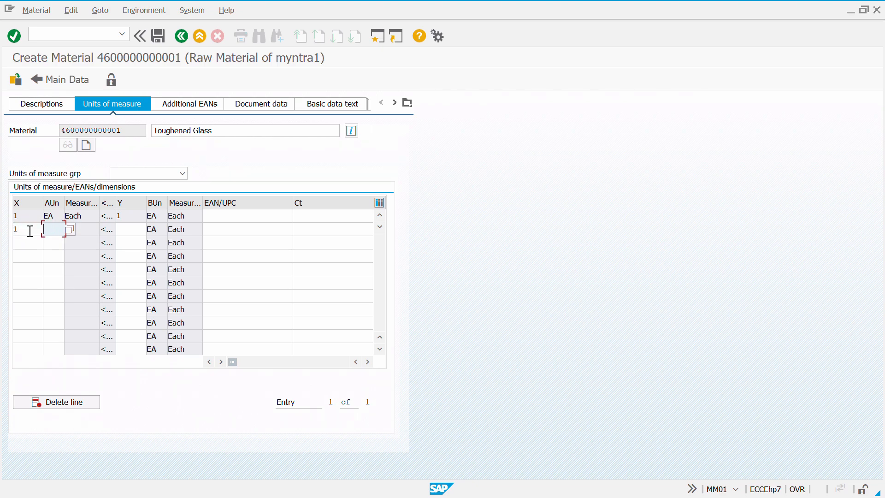
{"action": "type", "text": "pc"}
{"action": "key", "text": "Tab"}
{"action": "type", "text": "1"}
{"action": "key", "text": "Return"}
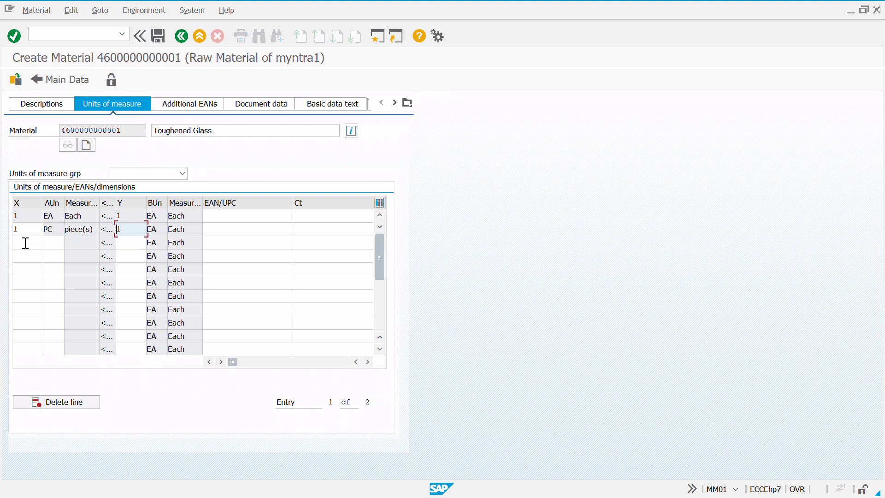
Add another alternative unit of measure with 1 PAC equal to 10 EA
{"action": "left_click", "coordinate": [25, 244]}
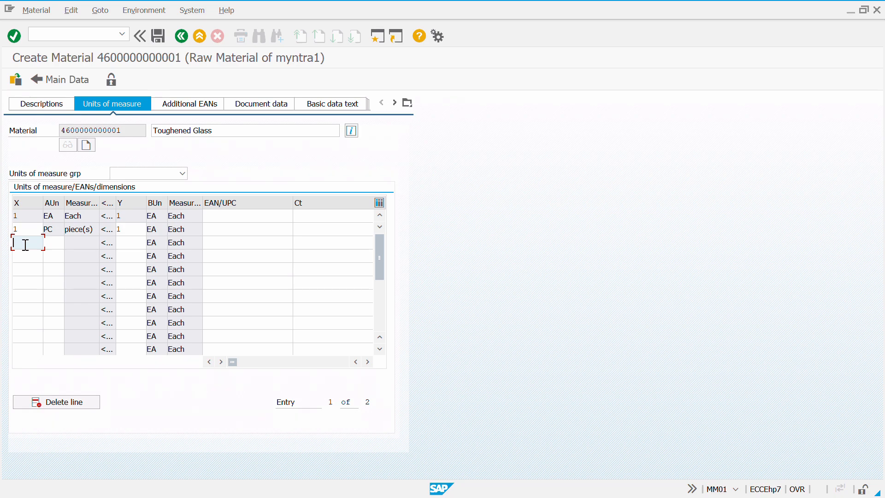
{"action": "key", "text": "Tab"}
{"action": "type", "text": "pac"}
{"action": "key", "text": "Tab"}
{"action": "type", "text": "10"}
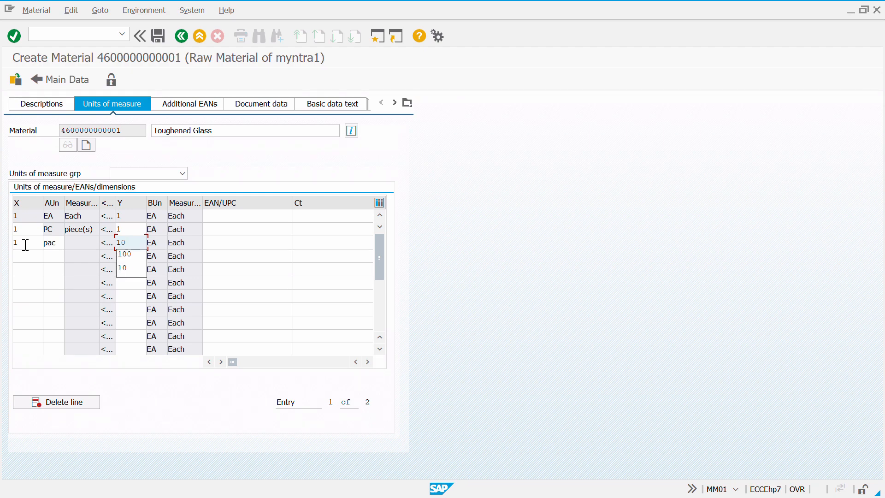
{"action": "key", "text": "Return"}
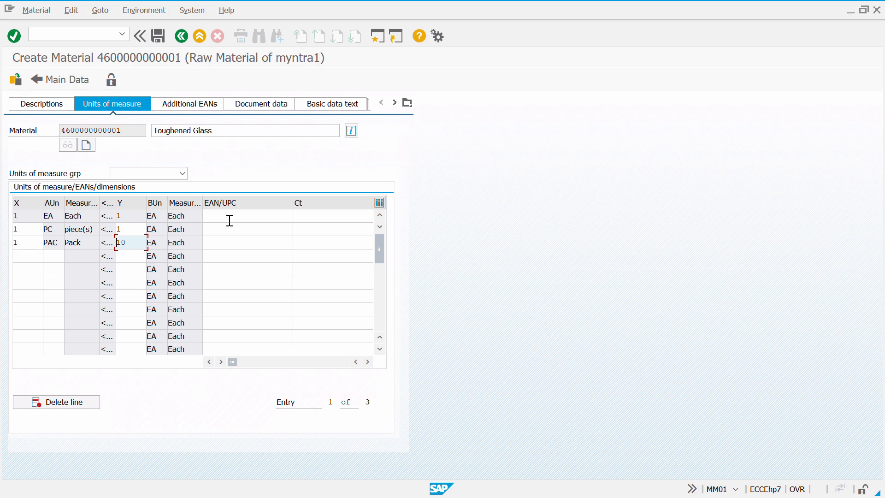
Review the additional EANs, document data and text sections of the additional data, and return to the main data
{"action": "left_click", "coordinate": [217, 100]}
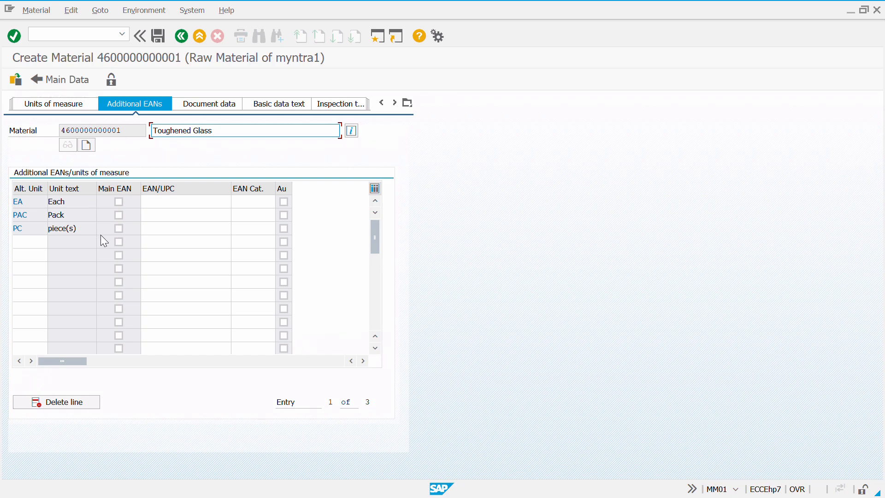
{"action": "left_click", "coordinate": [24, 201]}
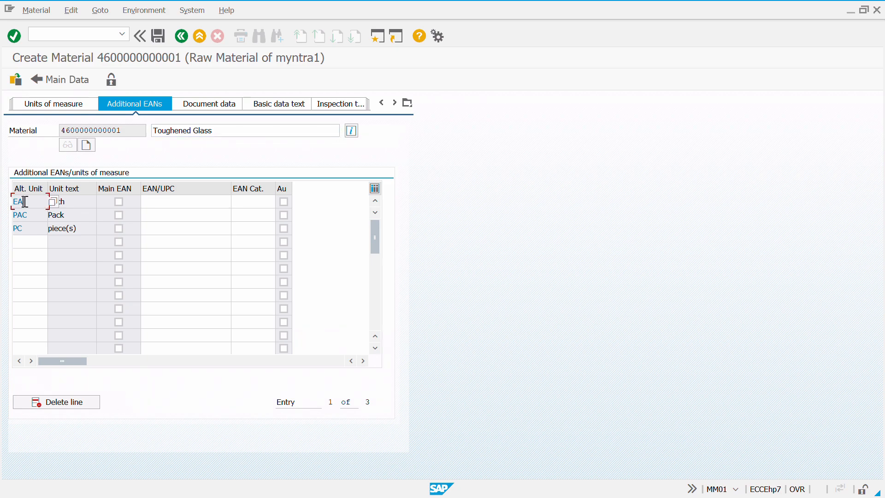
{"action": "left_click", "coordinate": [214, 106]}
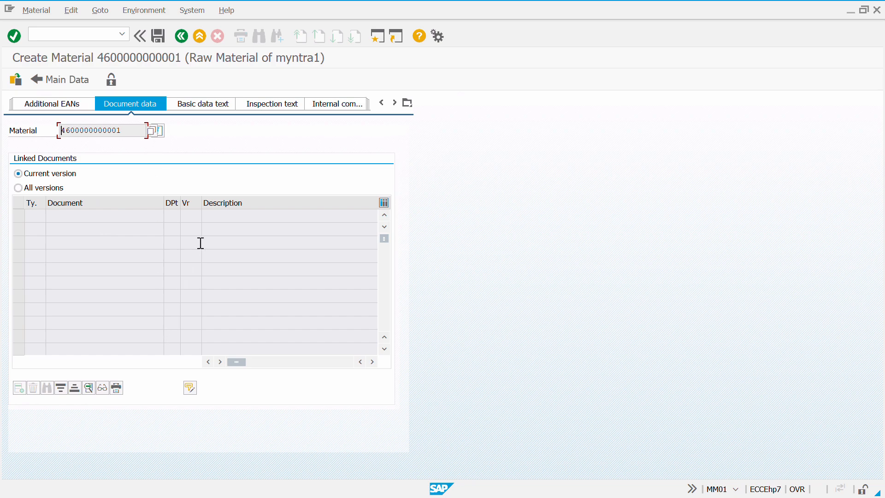
{"action": "left_click", "coordinate": [202, 103]}
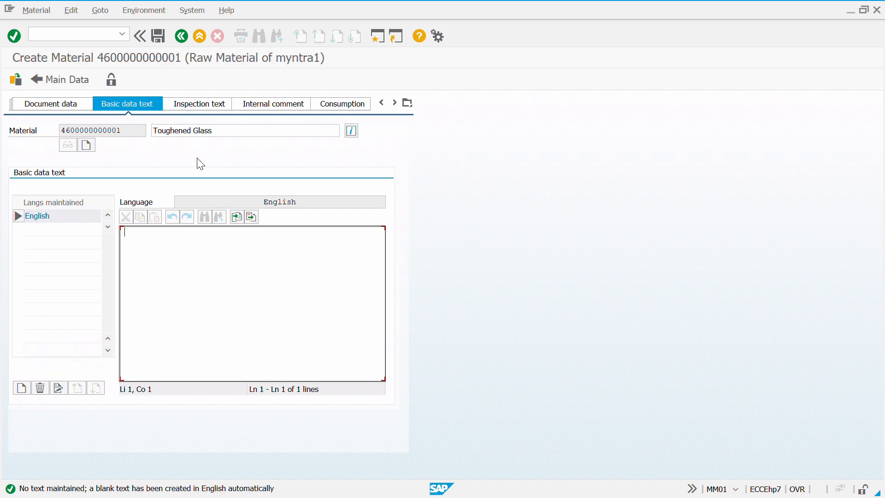
{"action": "left_click", "coordinate": [206, 101]}
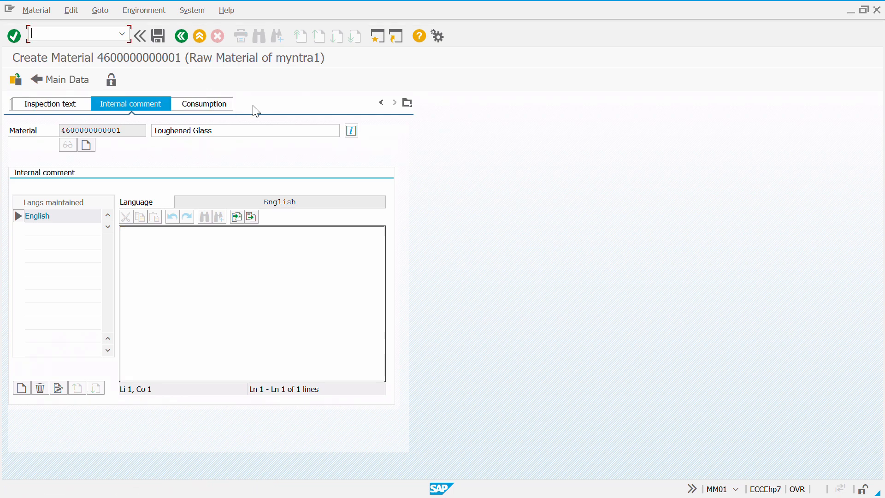
{"action": "left_click", "coordinate": [76, 84]}
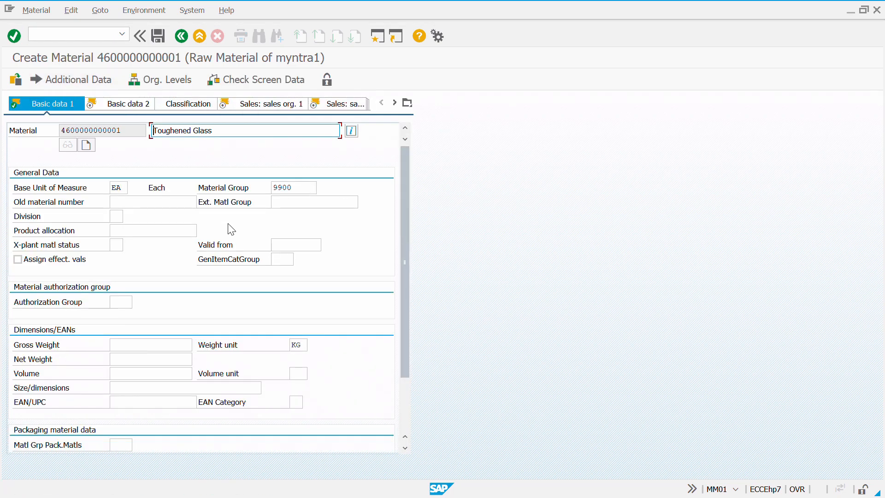
Confirm the basic data and sales organization views without further entries and advance to the Sales: General/Plant view
{"action": "scroll", "coordinate": [231, 226], "scroll_direction": "down", "scroll_amount": 2}
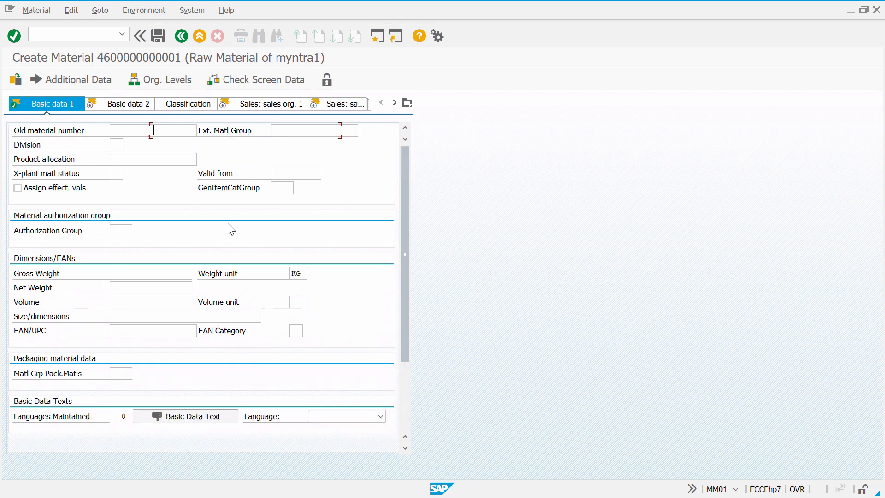
{"action": "key", "text": "Return"}
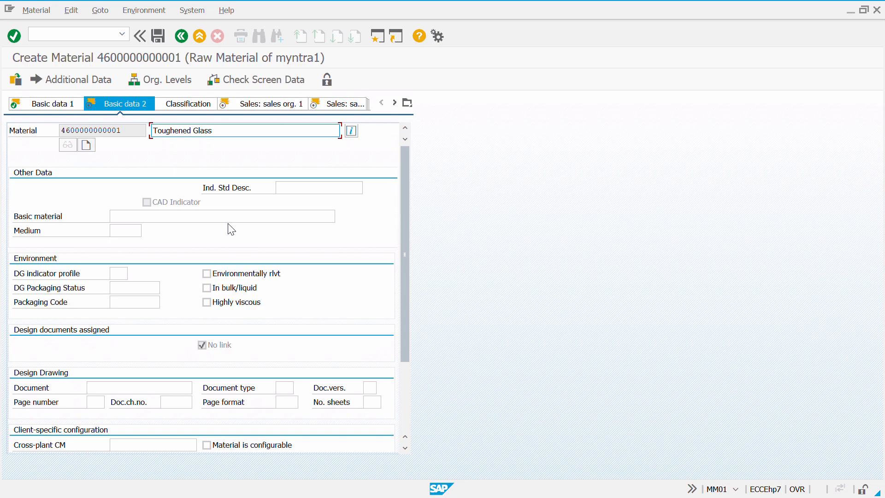
{"action": "key", "text": "Return"}
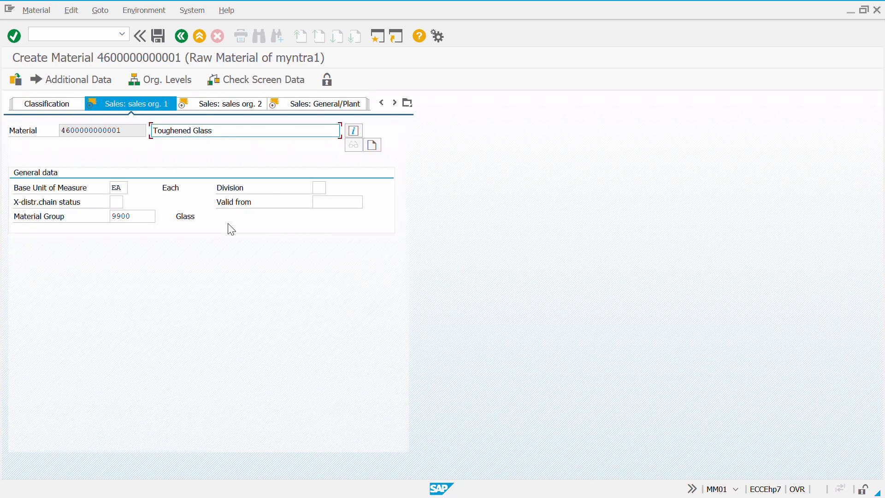
{"action": "key", "text": "Return"}
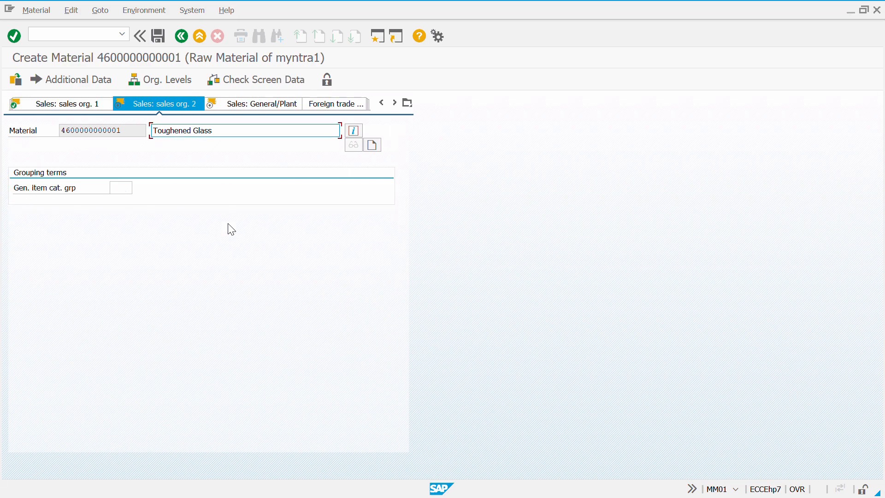
{"action": "key", "text": "Return"}
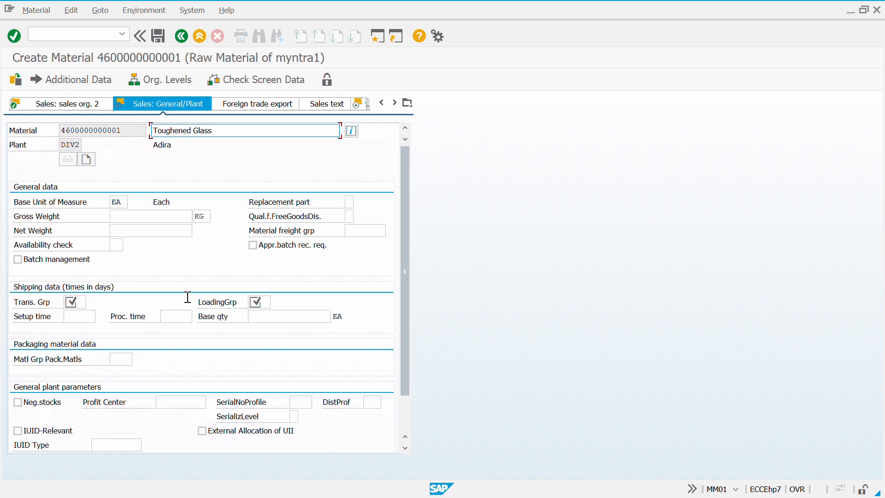
Assign transportation group 0001 and loading group 0002 in the Sales: General/Plant view and confirm the entries
{"action": "key", "text": "Return"}
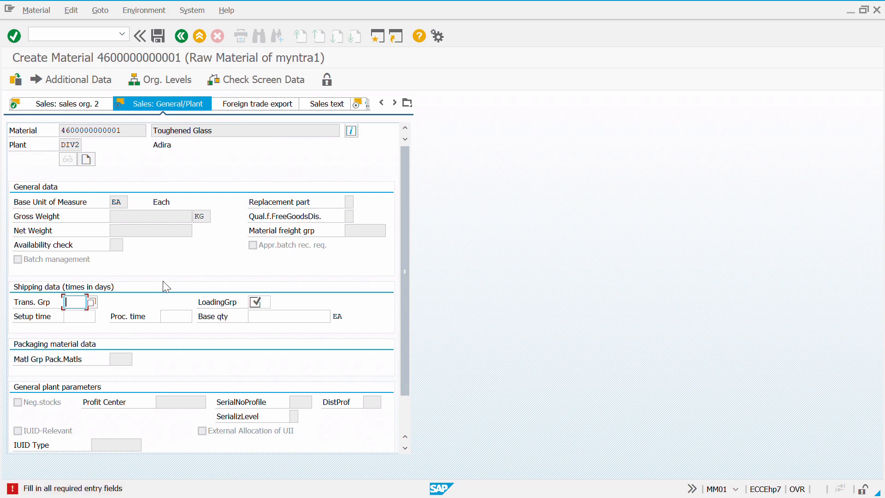
{"action": "key", "text": "Return"}
{"action": "left_click", "coordinate": [90, 306]}
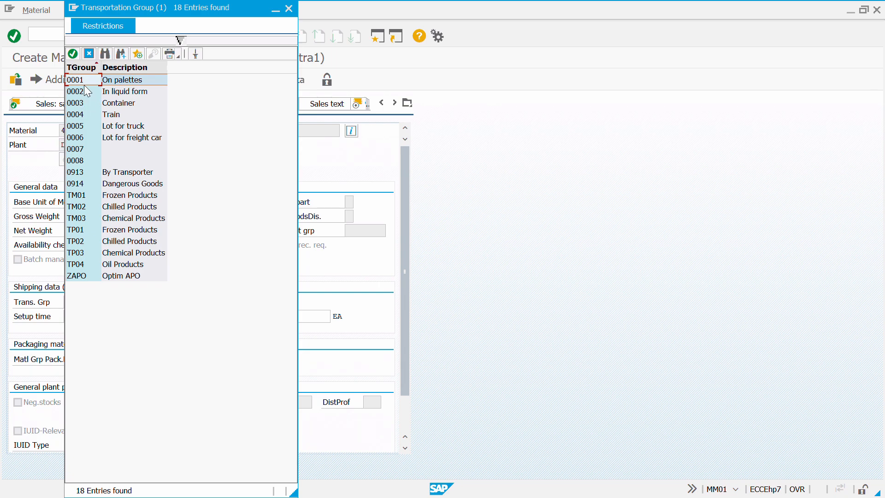
{"action": "double_click", "coordinate": [84, 79]}
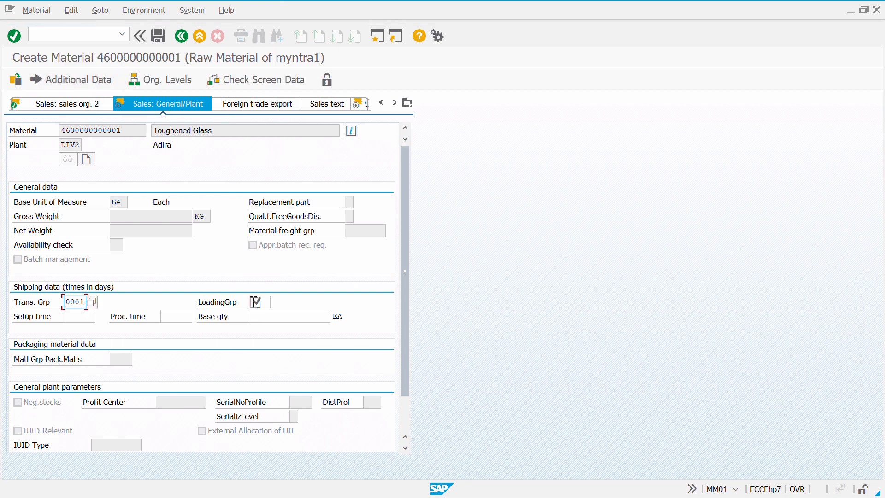
{"action": "left_click", "coordinate": [260, 304]}
{"action": "left_click", "coordinate": [274, 302]}
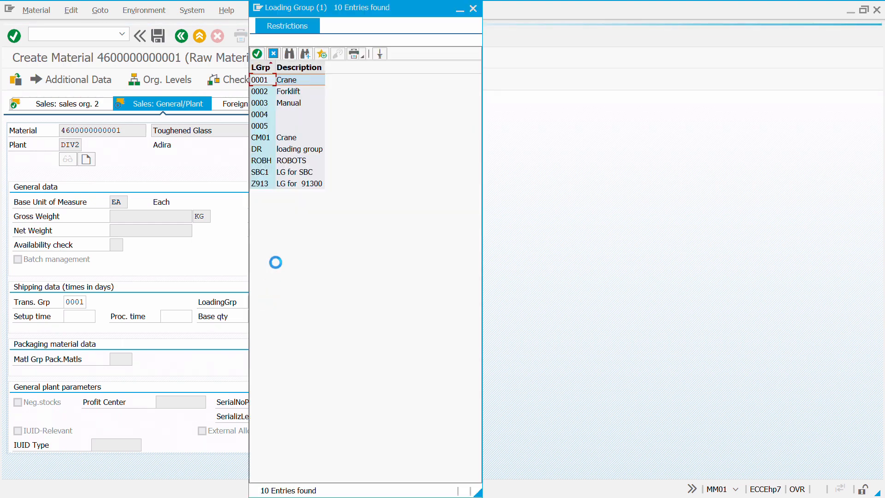
{"action": "double_click", "coordinate": [263, 91]}
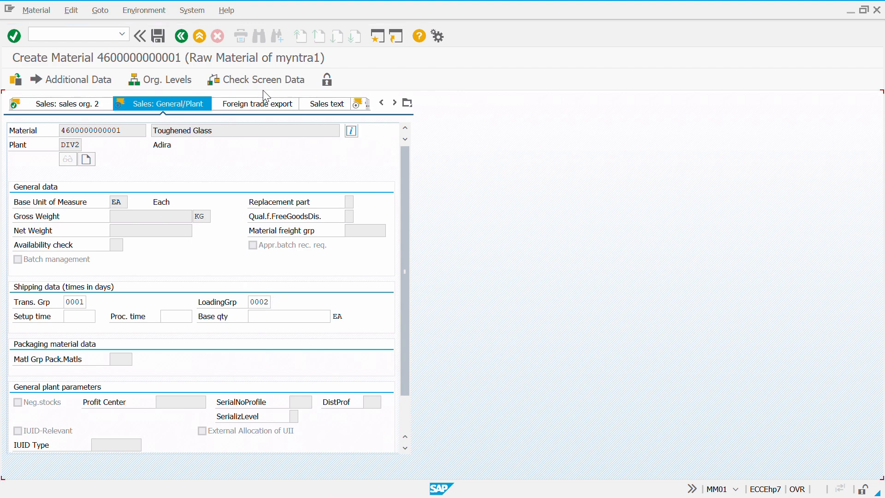
{"action": "key", "text": "Return"}
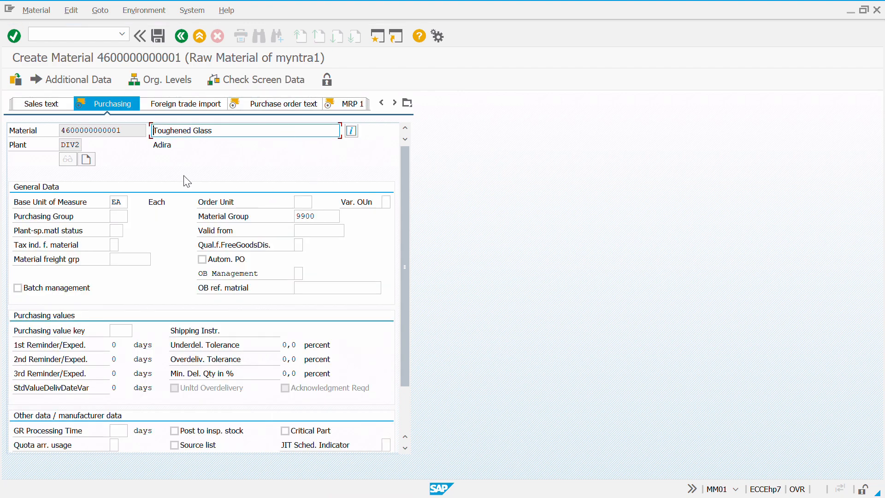
Review the purchasing view, pass it and the purchase order text without entries, and move on to the MRP 1 view
{"action": "scroll", "coordinate": [221, 304], "scroll_direction": "down", "scroll_amount": 2}
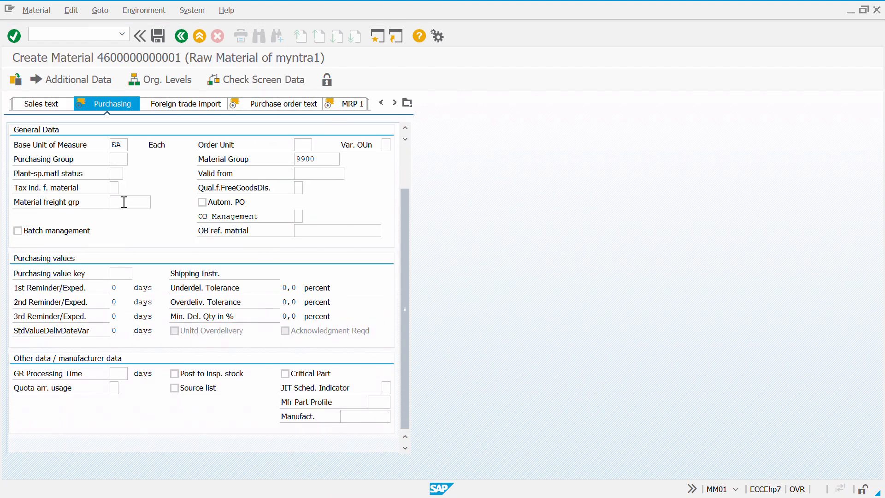
{"action": "scroll", "coordinate": [136, 239], "scroll_direction": "up", "scroll_amount": 2}
{"action": "key", "text": "Return"}
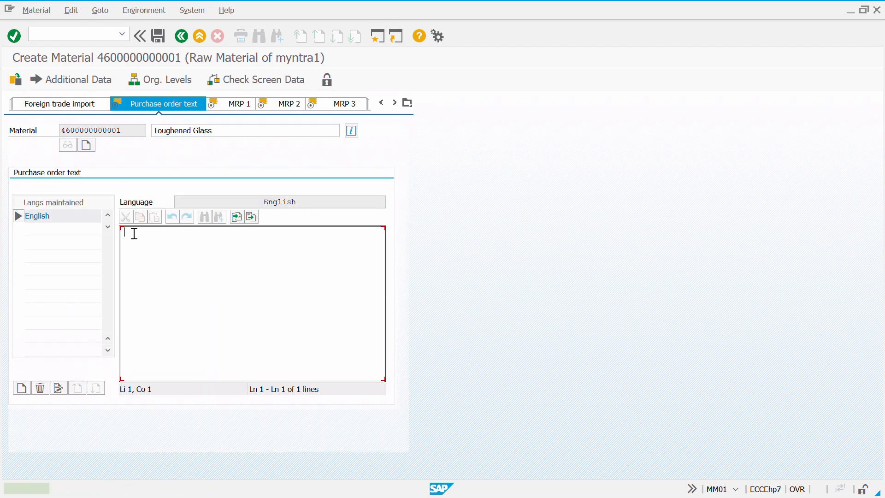
{"action": "left_click", "coordinate": [231, 110]}
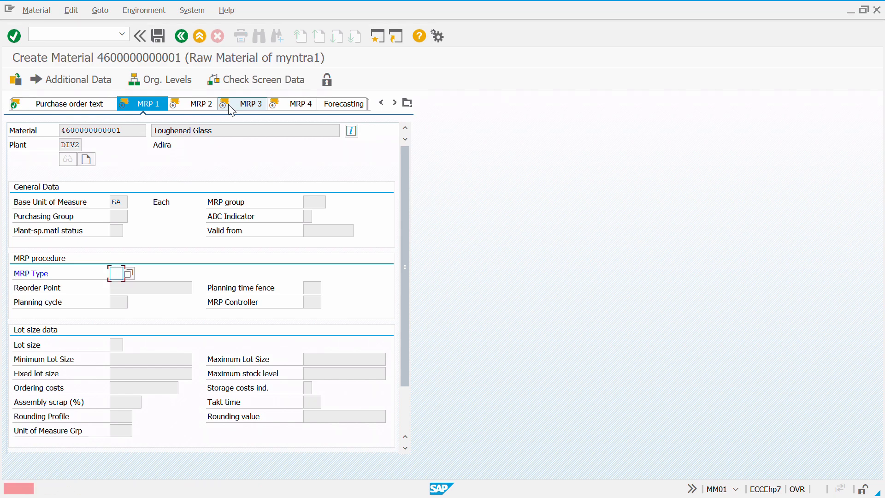
Set the MRP type to ND (No planning) and confirm the MRP 1 view
{"action": "left_click", "coordinate": [130, 274]}
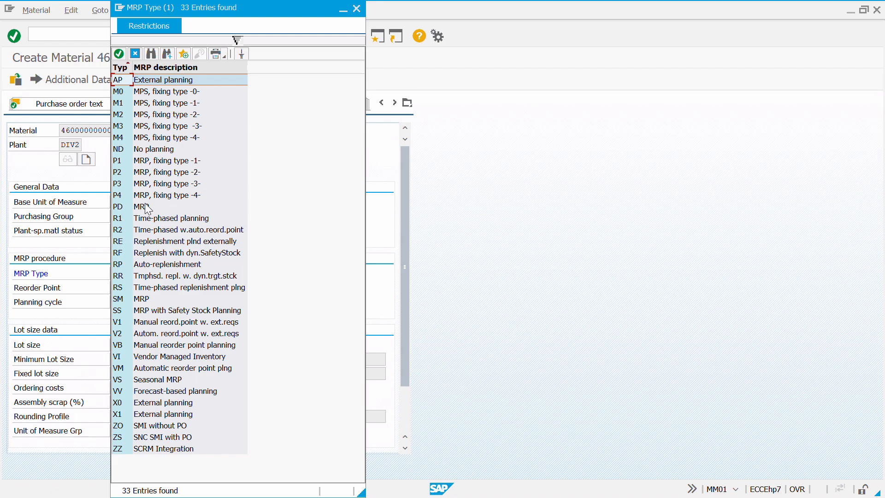
{"action": "left_click", "coordinate": [139, 151]}
{"action": "left_click", "coordinate": [139, 151]}
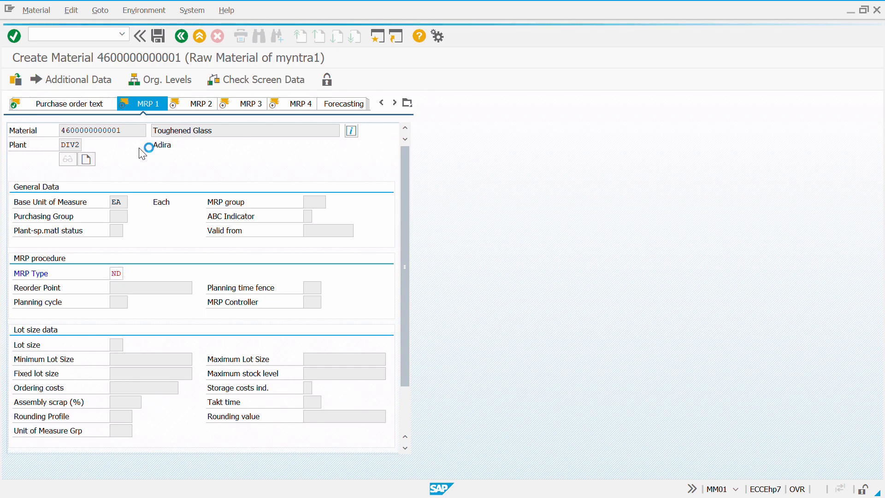
{"action": "key", "text": "Return"}
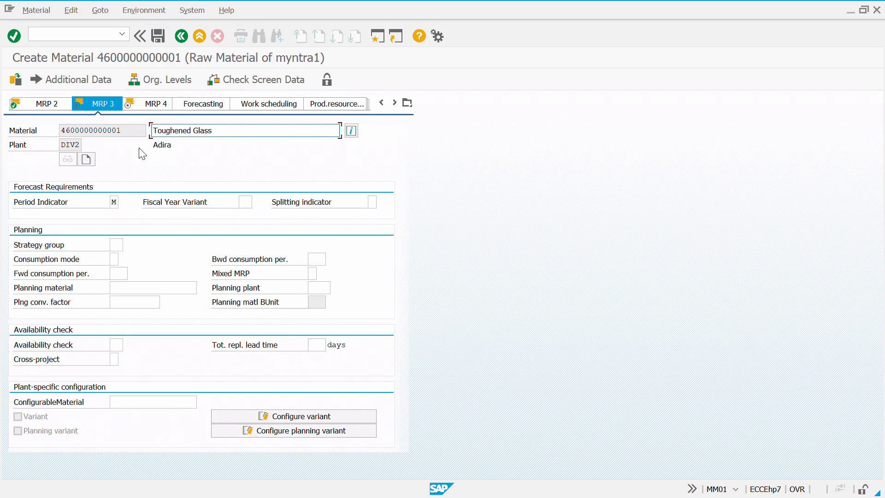
Confirm the remaining MRP and plant data/storage views without entries and advance to the Accounting 1 view
{"action": "key", "text": "Return"}
{"action": "key", "text": "Return"}
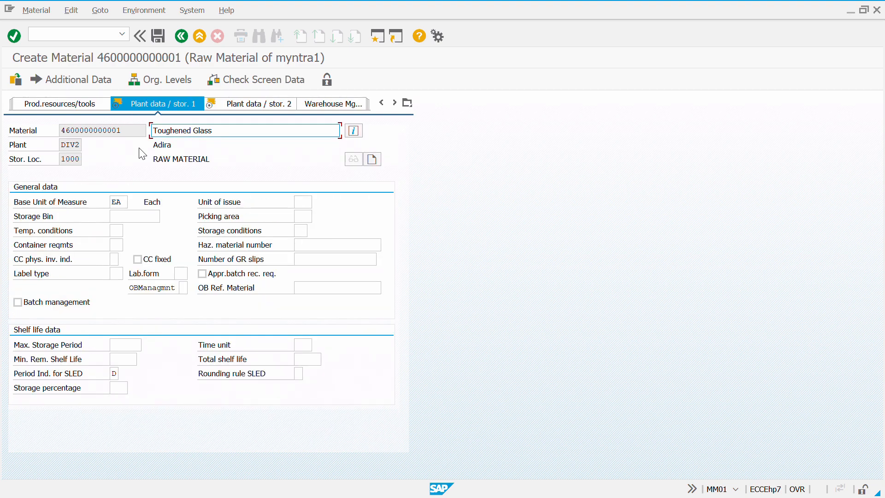
{"action": "key", "text": "Return"}
{"action": "key", "text": "Return"}
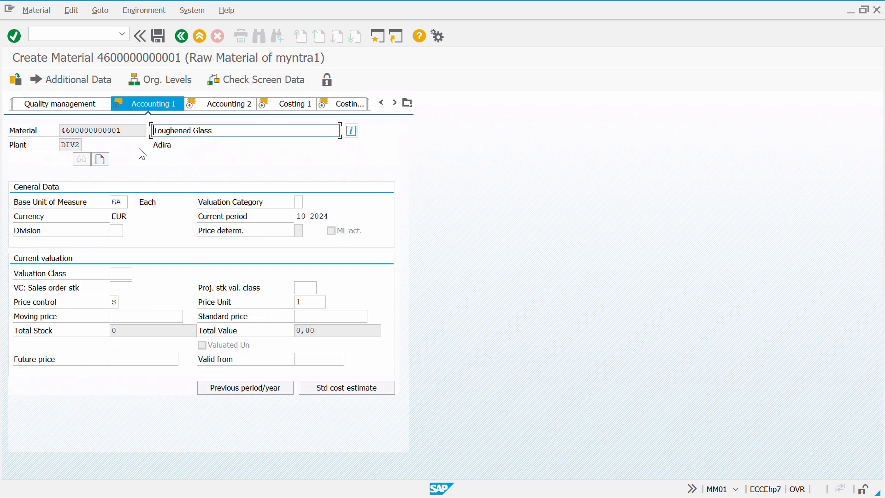
Enter valuation class 3000 in the Accounting 1 view and confirm it
{"action": "key", "text": "Return"}
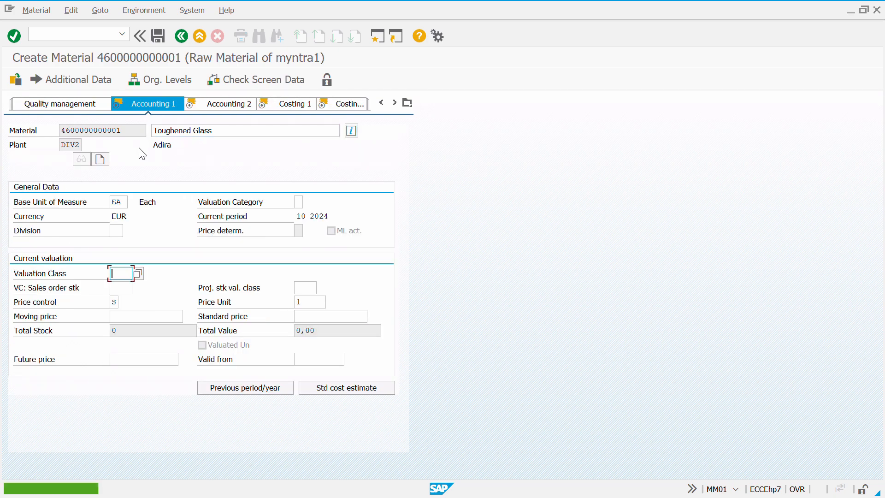
{"action": "type", "text": "3000"}
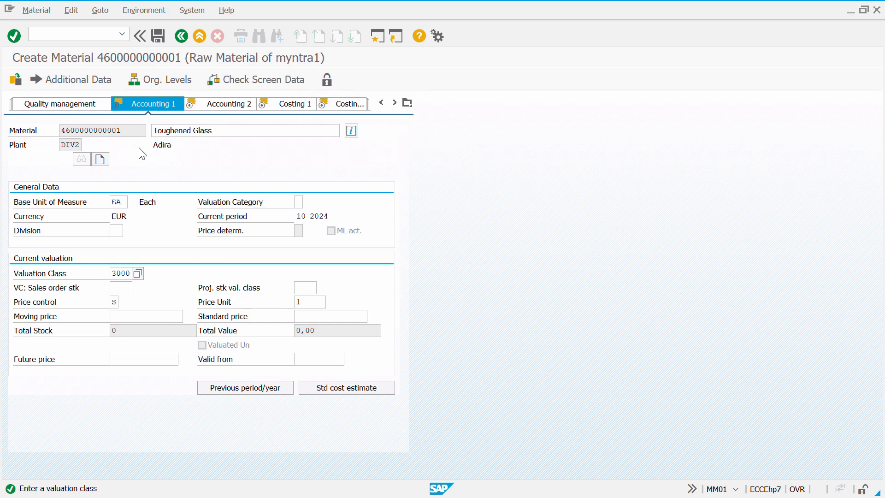
{"action": "key", "text": "Return"}
{"action": "key", "text": "Return"}
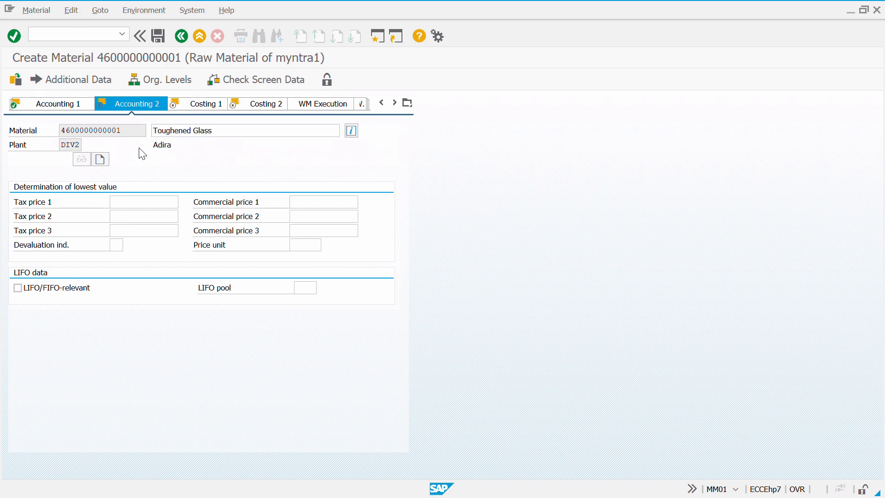
Confirm the Accounting 2 and both costing views without further entries and save the new material
{"action": "key", "text": "Return"}
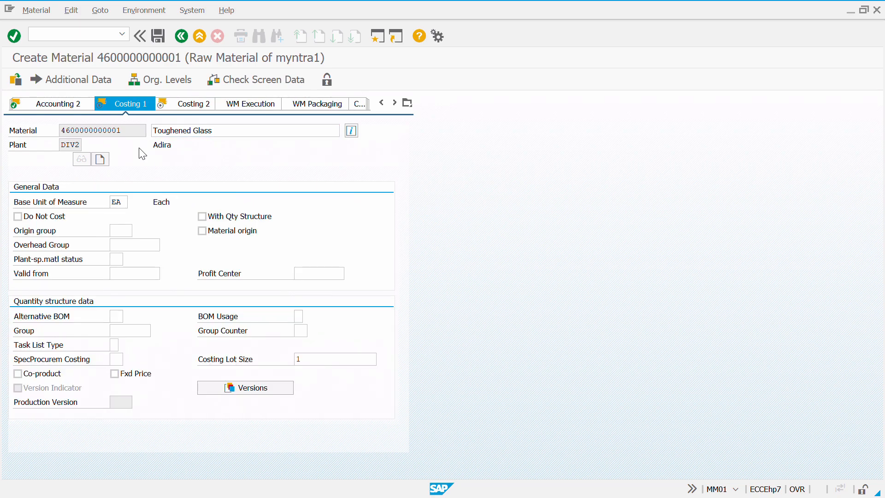
{"action": "key", "text": "Return"}
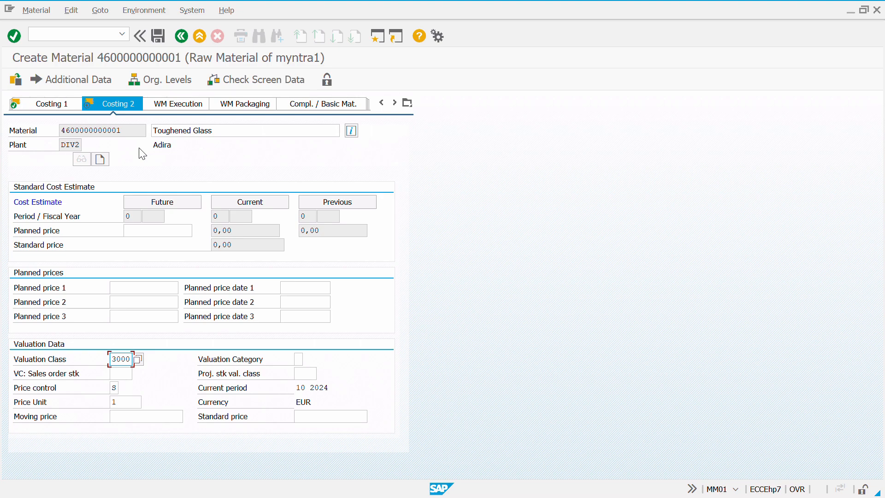
{"action": "key", "text": "Return"}
{"action": "key", "text": "Return"}
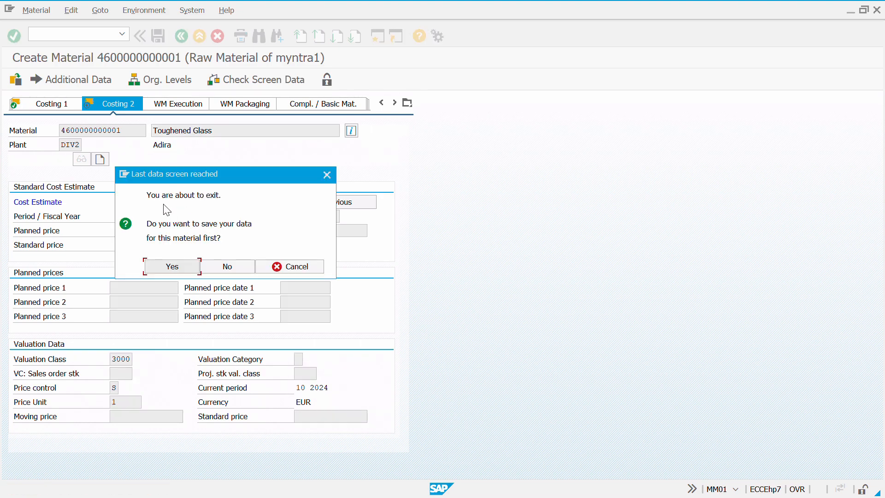
{"action": "left_click", "coordinate": [175, 271]}
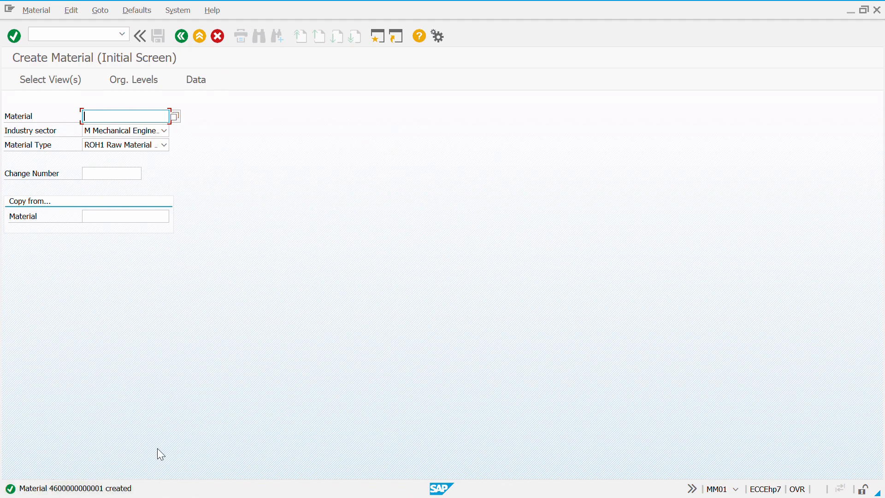
Open the details of the material creation message and copy the material number from it
{"action": "left_click", "coordinate": [79, 488]}
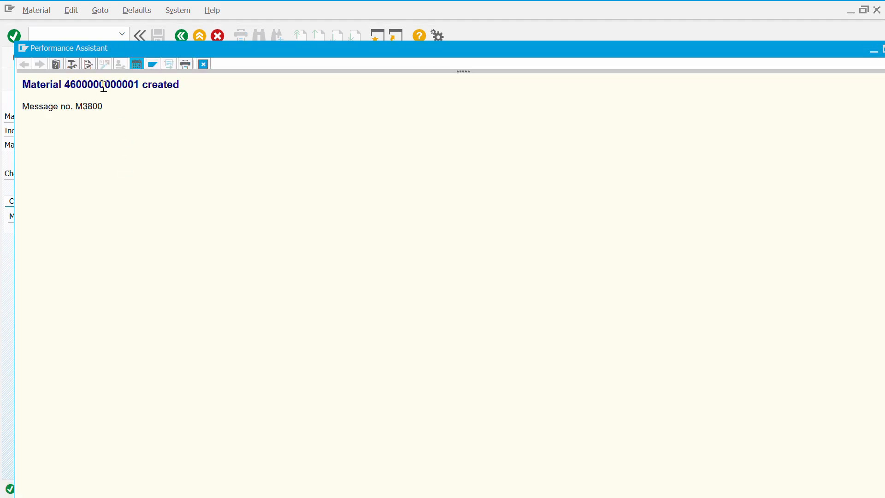
{"action": "double_click", "coordinate": [104, 87]}
{"action": "key", "text": "ctrl+c"}
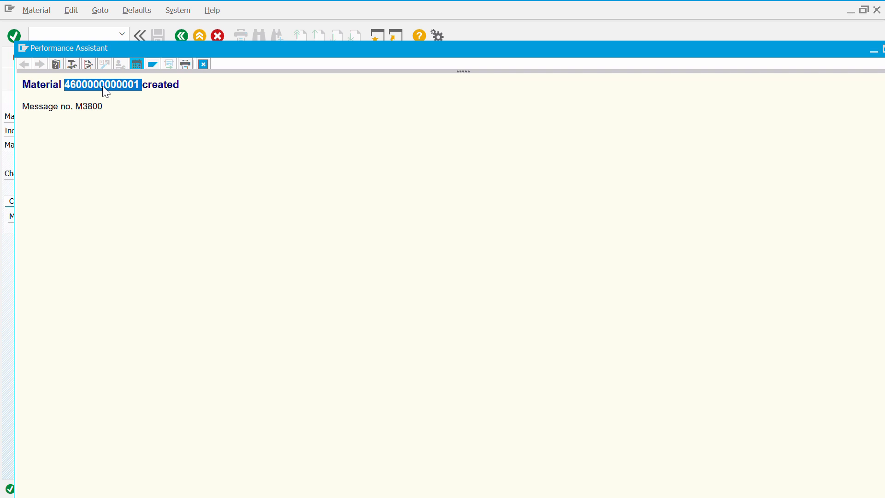
Switch to Excel, open the recent workbook Book1 and add a new sheet after Sheet2
{"action": "key", "text": "super"}
{"action": "type", "text": "ex"}
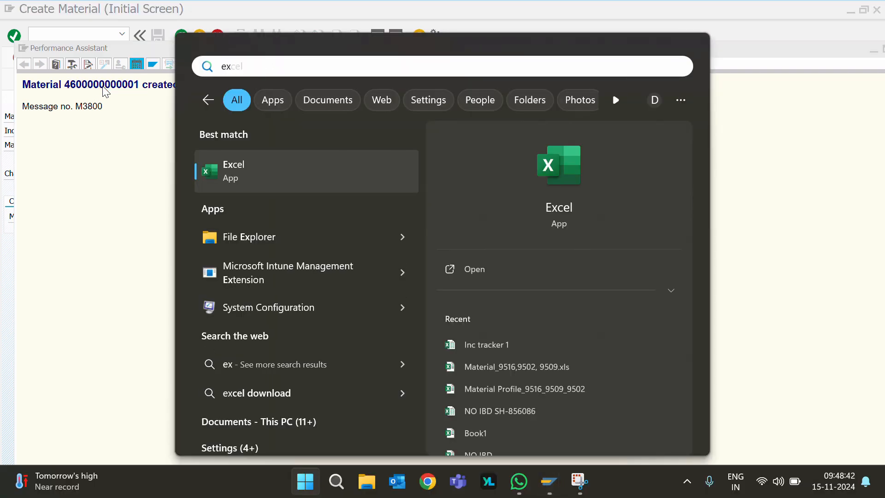
{"action": "key", "text": "Return"}
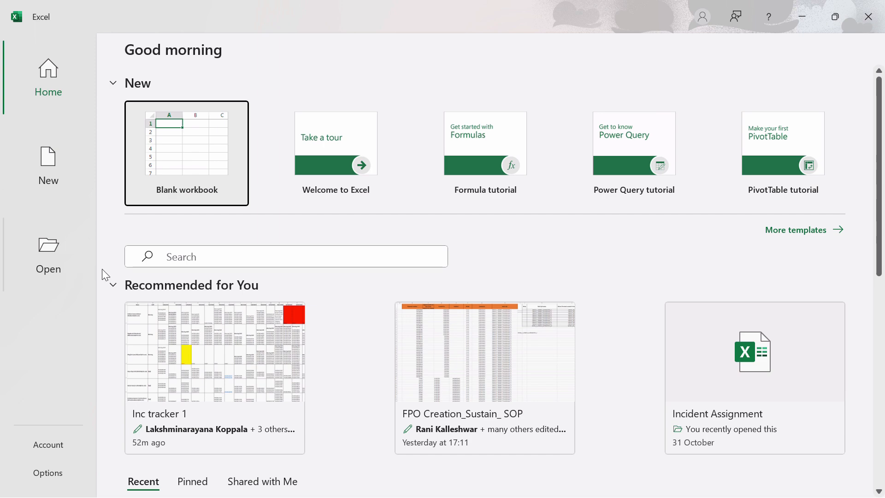
{"action": "scroll", "coordinate": [192, 317], "scroll_direction": "down", "scroll_amount": 5}
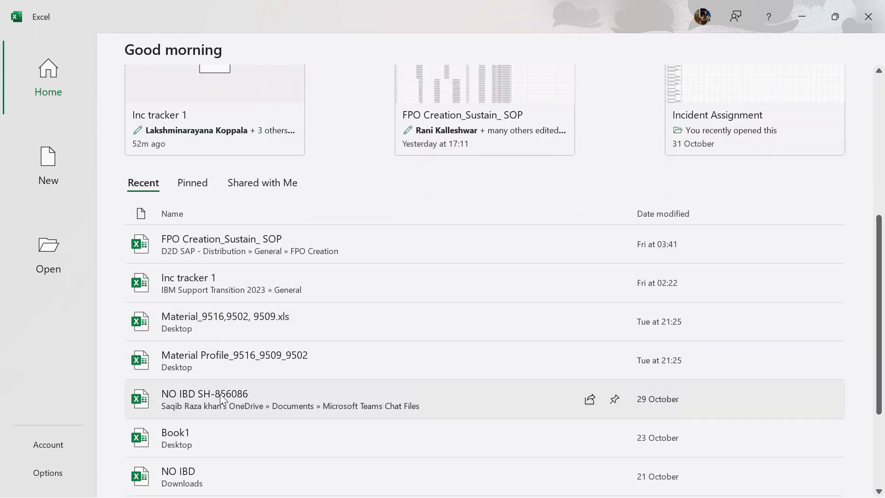
{"action": "left_click", "coordinate": [209, 435]}
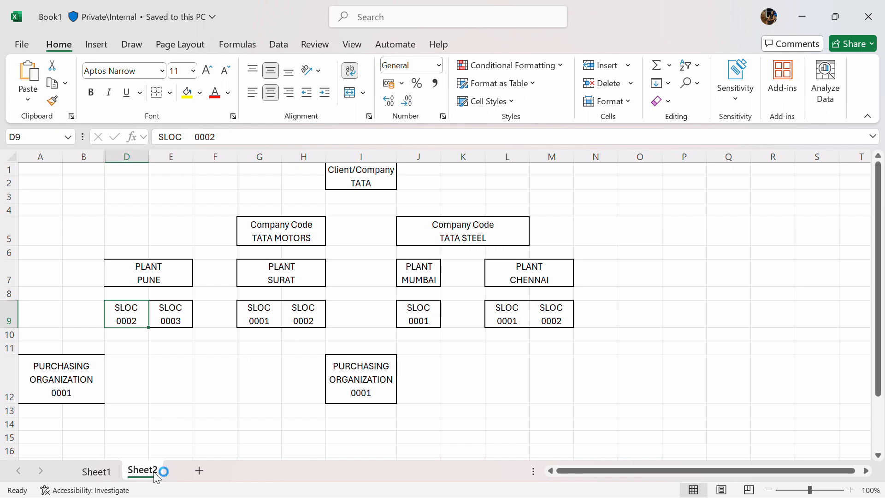
{"action": "left_click", "coordinate": [199, 471]}
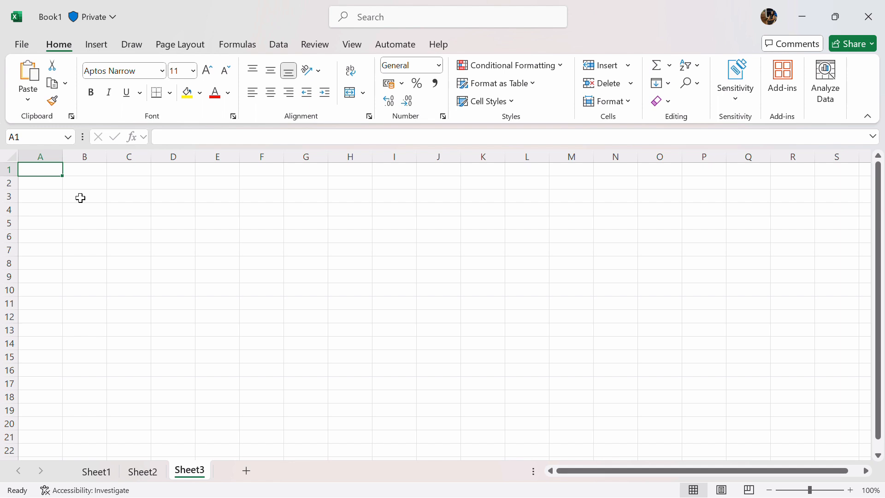
Label cell A1 "Material", paste the copied material number into B1 and fit column B to its content
{"action": "type", "text": "Material"}
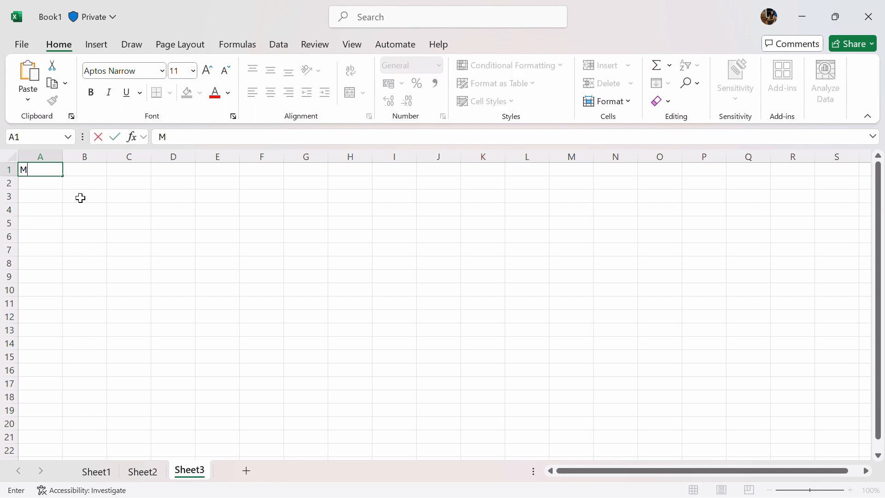
{"action": "key", "text": "Tab"}
{"action": "key", "text": "ctrl+v"}
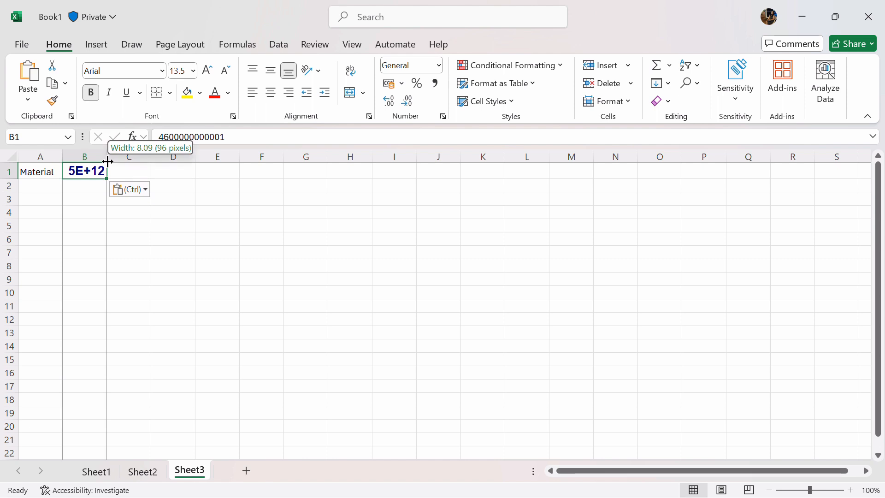
{"action": "double_click", "coordinate": [106, 157]}
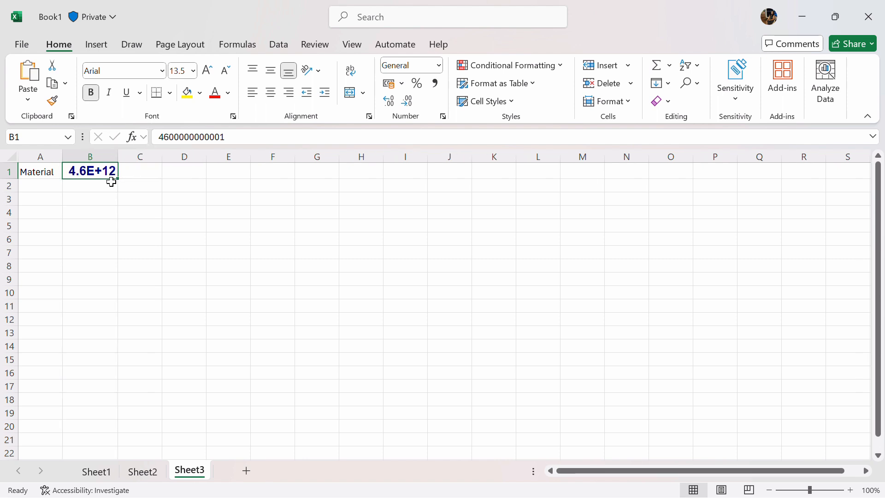
Copy the formatting of A1 onto the material number in B1 and widen column B
{"action": "left_click", "coordinate": [46, 171]}
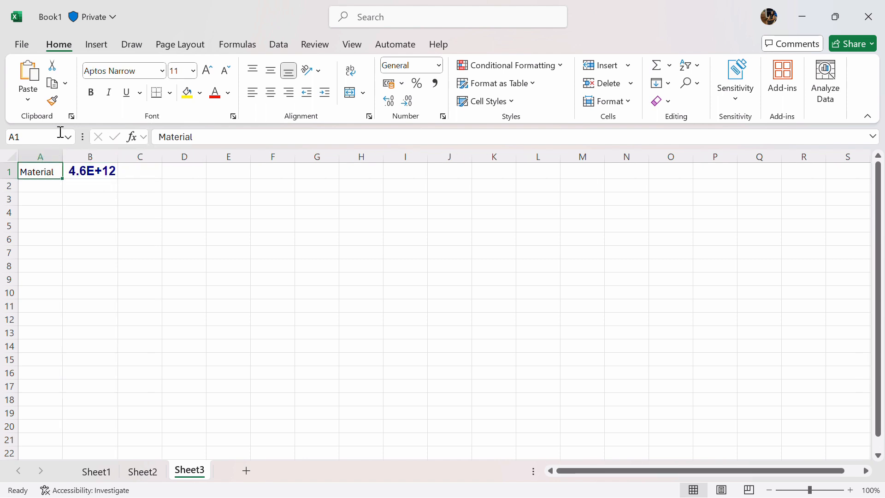
{"action": "left_click", "coordinate": [58, 103]}
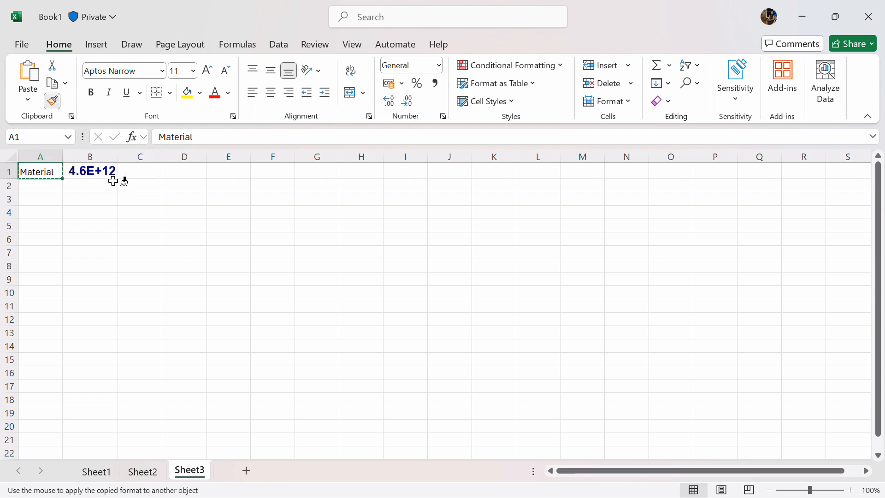
{"action": "left_click", "coordinate": [100, 174]}
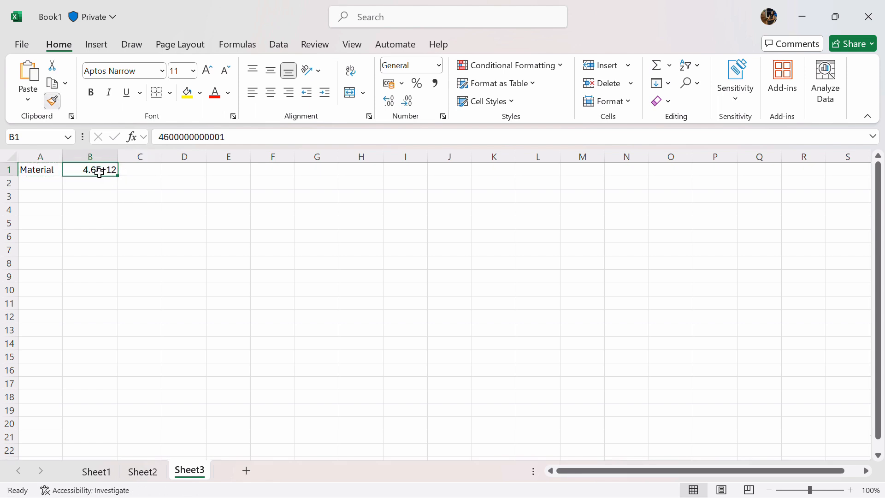
{"action": "double_click", "coordinate": [119, 151]}
{"action": "left_click", "coordinate": [120, 150]}
{"action": "left_click_drag", "start_coordinate": [104, 153], "coordinate": [182, 154]}
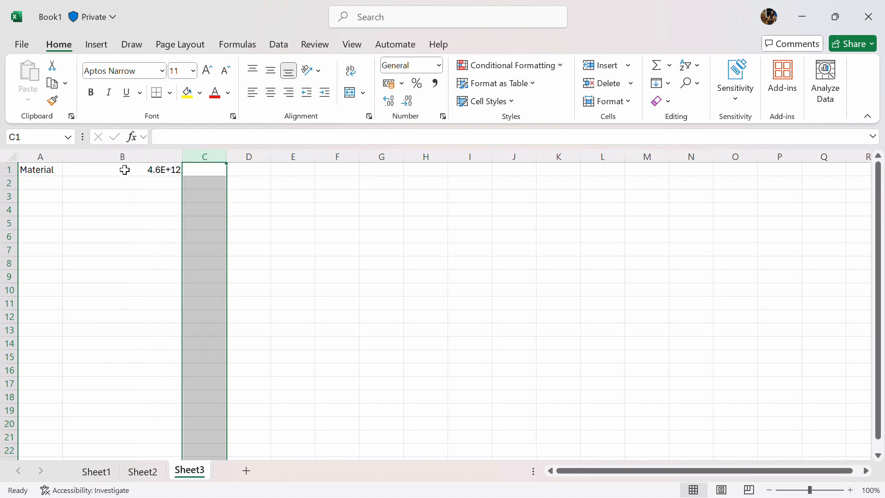
Store the material number in cell B1 as text by prefixing it with an apostrophe
{"action": "left_click", "coordinate": [125, 170]}
{"action": "left_click", "coordinate": [159, 139]}
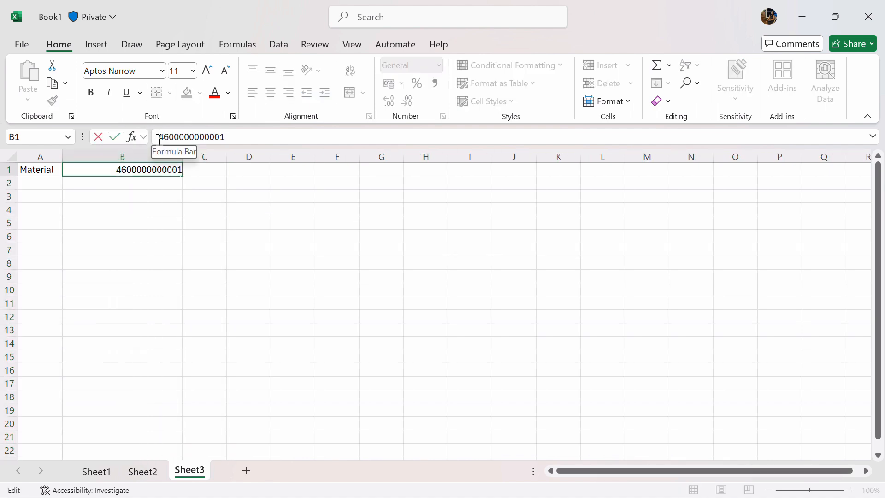
{"action": "type", "text": "'"}
{"action": "key", "text": "Return"}
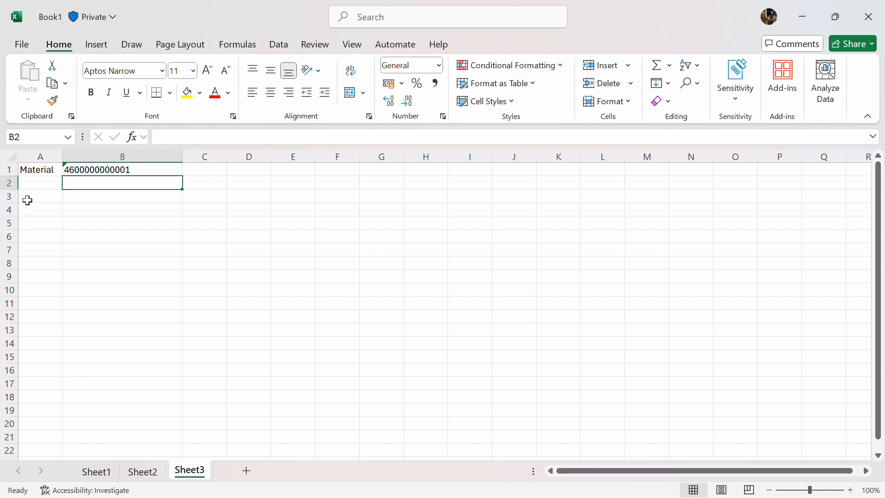
{"action": "left_click", "coordinate": [32, 187]}
Switch to SAP, close the Performance Assistant and leave MM01 for the SAP Easy Access screen
{"action": "key", "text": "alt+Tab"}
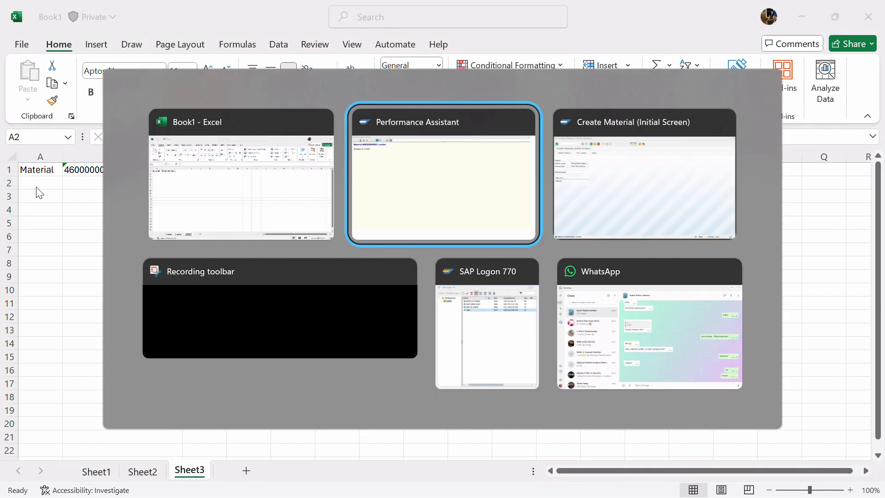
{"action": "key", "text": "alt+F4"}
{"action": "key", "text": "alt+Tab"}
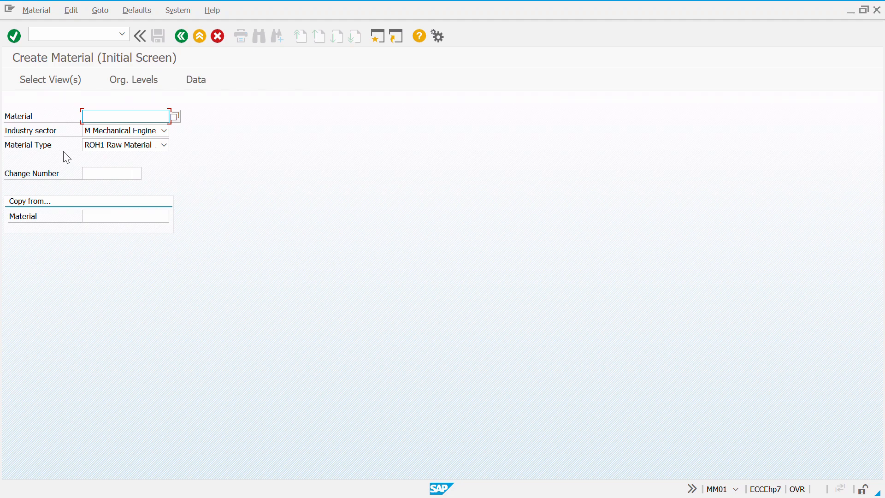
{"action": "key", "text": "F3"}
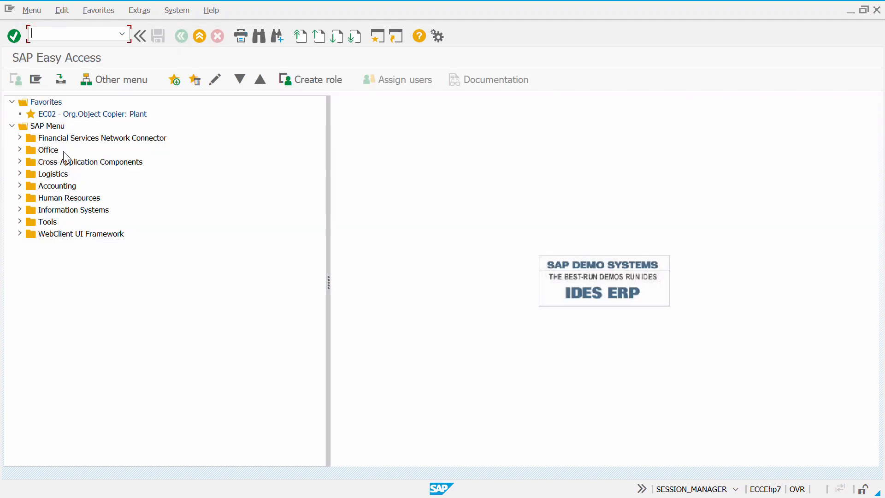
Run transaction SPRO and display the SAP Reference IMG
{"action": "type", "text": "spro"}
{"action": "key", "text": "Return"}
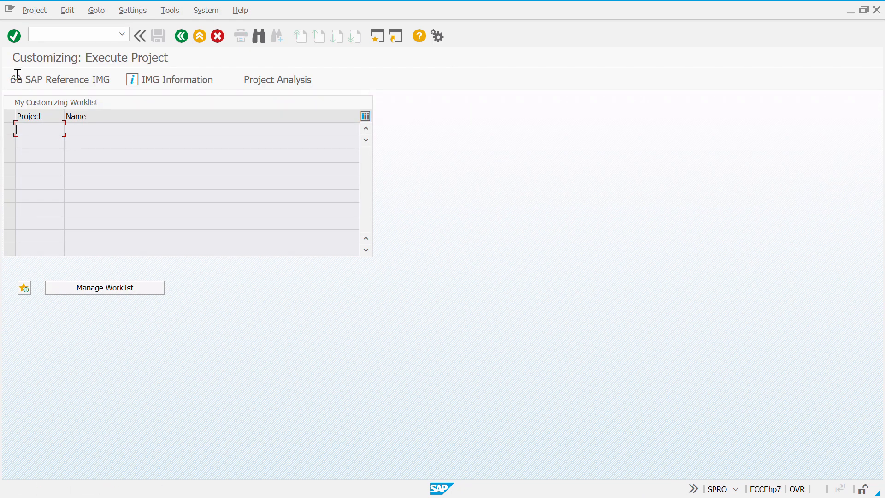
{"action": "left_click", "coordinate": [38, 77]}
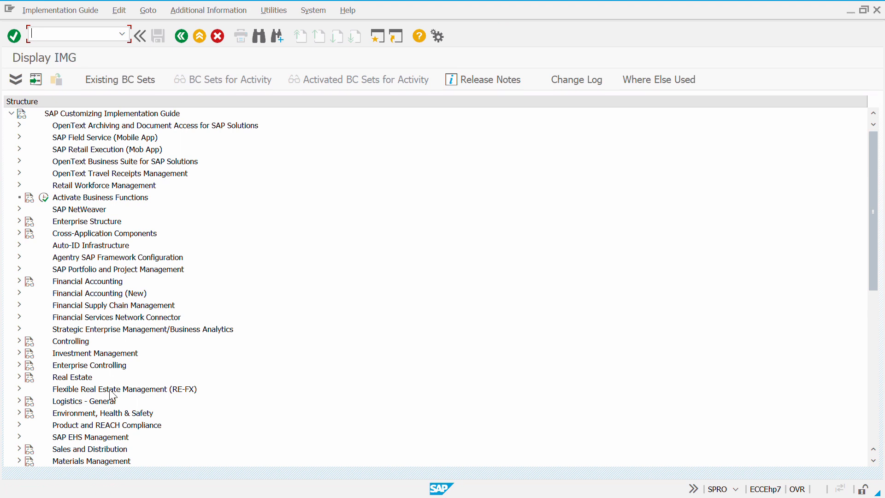
Expand Logistics - General and its Material Master node in the IMG structure
{"action": "double_click", "coordinate": [104, 404]}
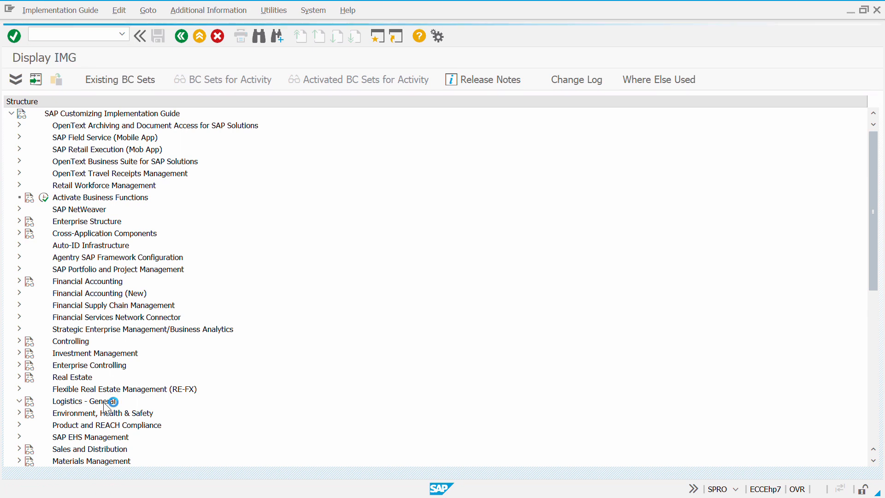
{"action": "key", "text": "Down"}
{"action": "key", "text": "Down"}
{"action": "key", "text": "Down"}
{"action": "key", "text": "Right"}
{"action": "key", "text": "Down"}
{"action": "key", "text": "Down"}
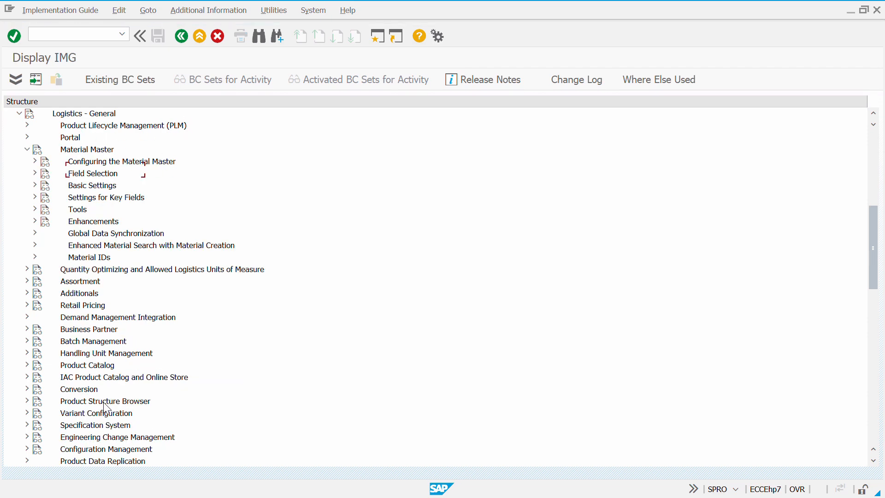
Look through the activities under Basic Settings and Configuring the Material Master, collapsing each node again
{"action": "key", "text": "Down"}
{"action": "key", "text": "Right"}
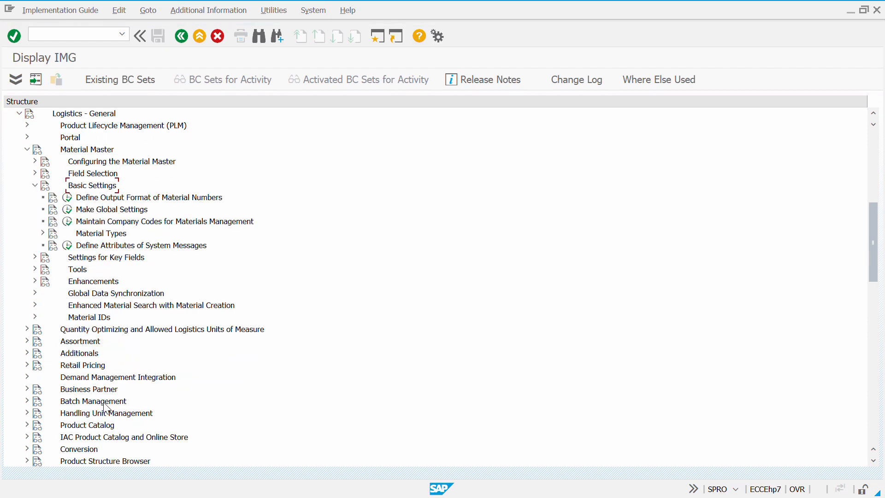
{"action": "key", "text": "Left"}
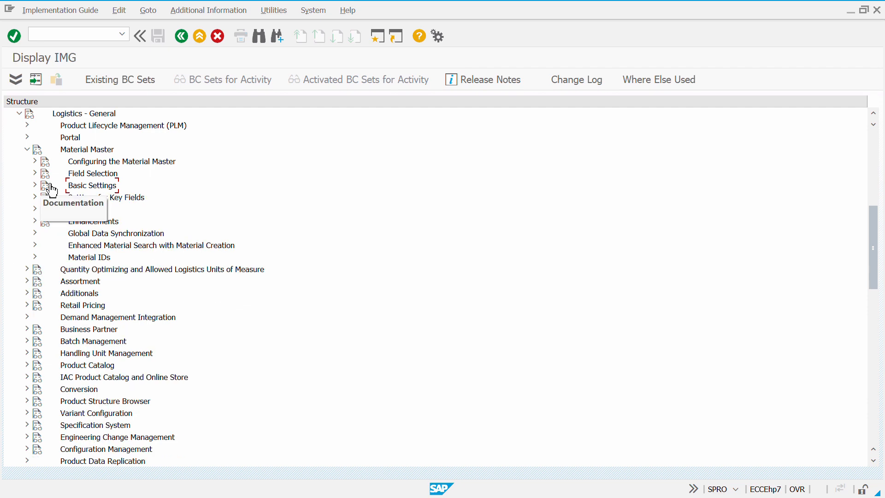
{"action": "double_click", "coordinate": [96, 163]}
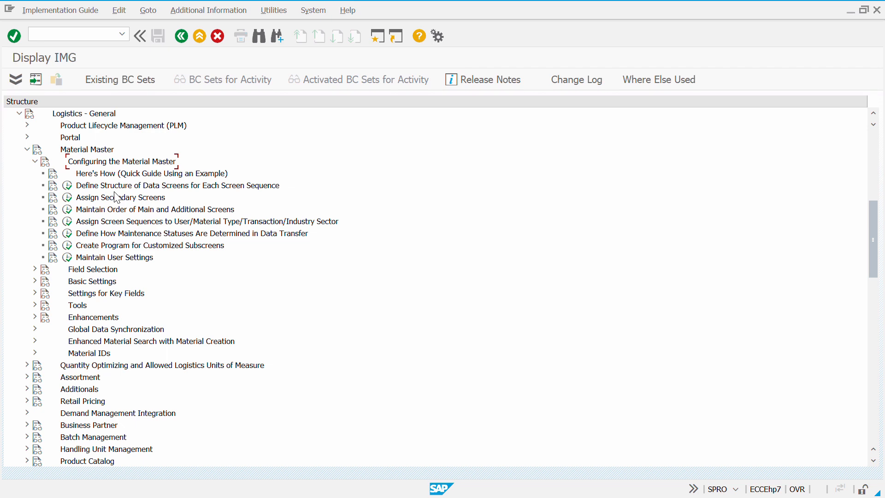
{"action": "key", "text": "Left"}
{"action": "key", "text": "Down"}
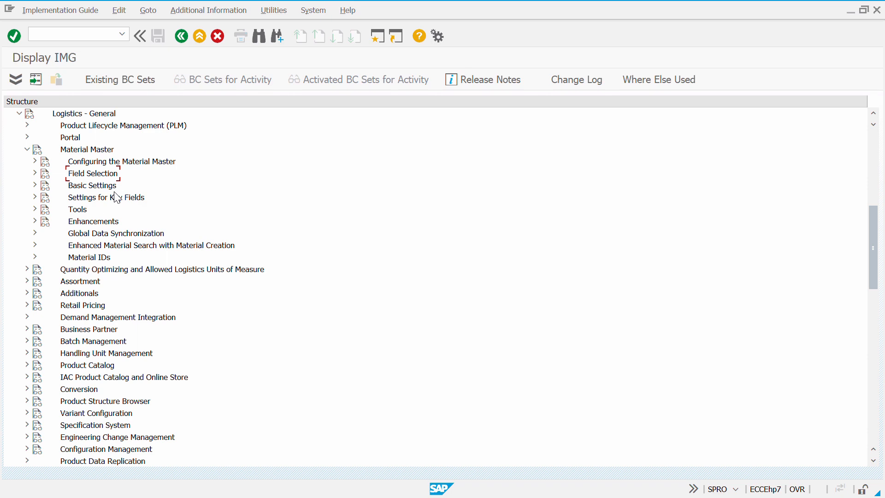
Expand Basic Settings and Material Types and execute the activity Define Attributes of Material Types
{"action": "double_click", "coordinate": [114, 190]}
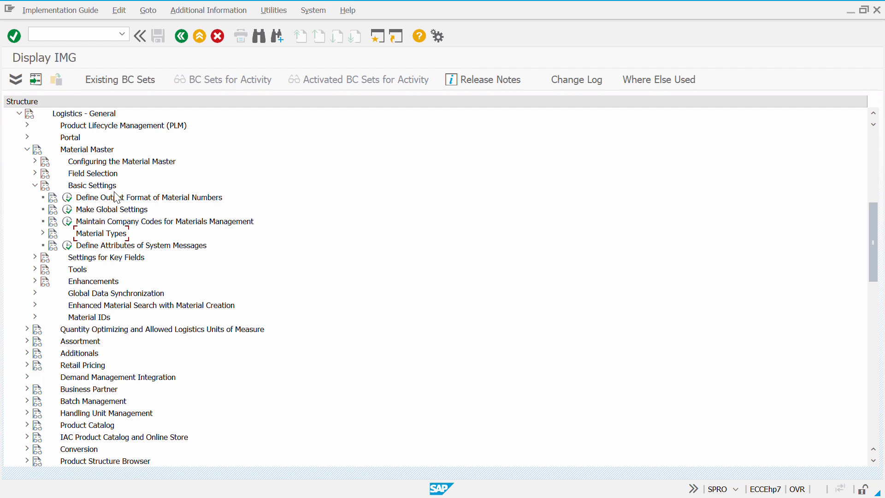
{"action": "key", "text": "Right"}
{"action": "key", "text": "Down"}
{"action": "key", "text": "Left"}
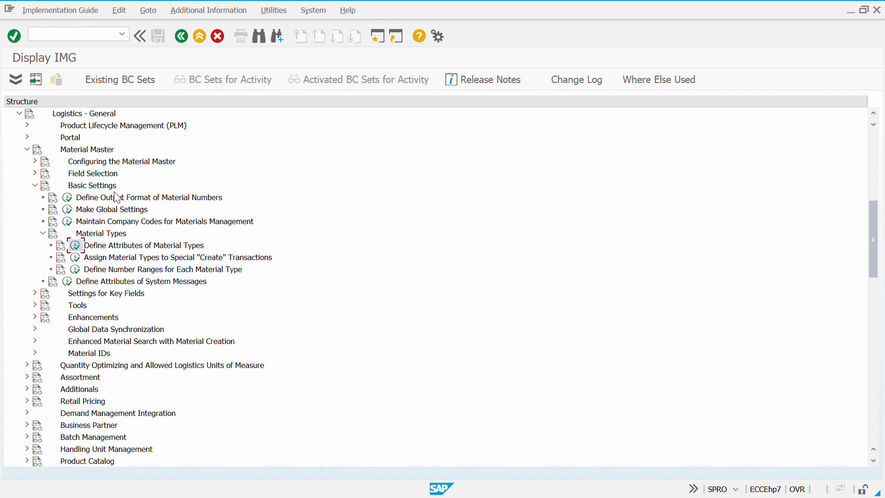
{"action": "key", "text": "Return"}
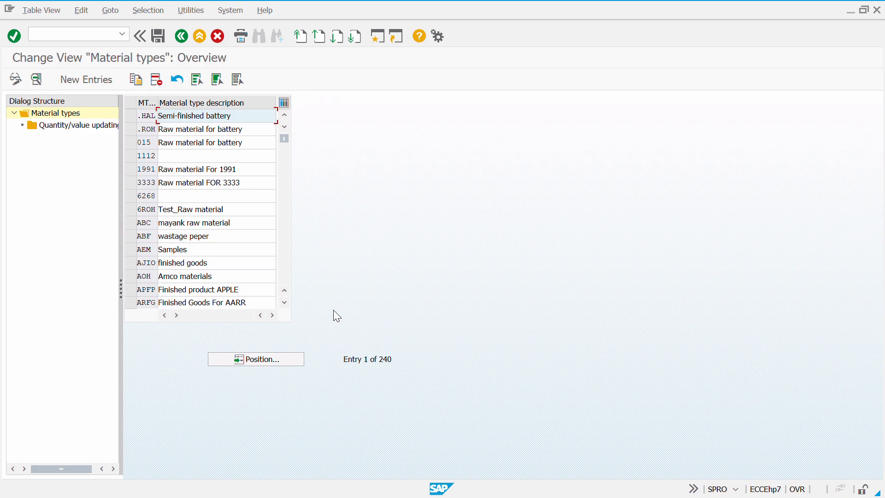
Position the material types list at HALB and browse the entries around it
{"action": "left_click", "coordinate": [265, 362]}
{"action": "type", "text": "halb"}
{"action": "key", "text": "Return"}
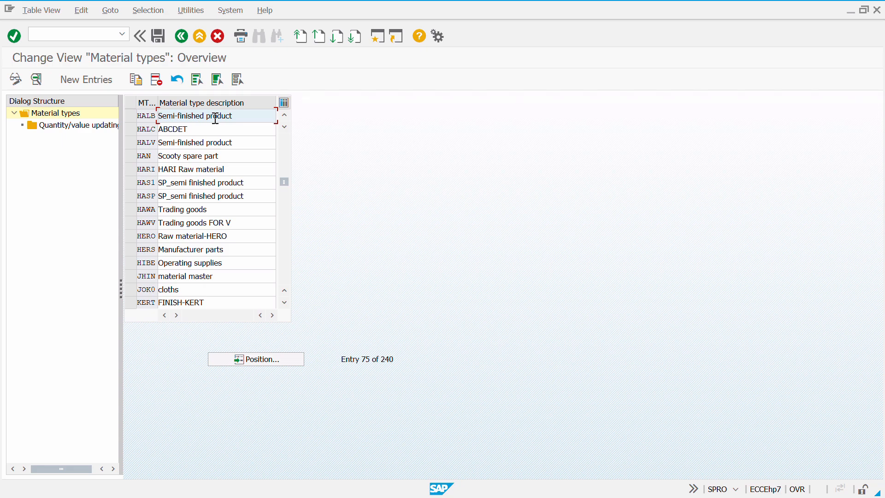
{"action": "scroll", "coordinate": [212, 256], "scroll_direction": "down", "scroll_amount": 2}
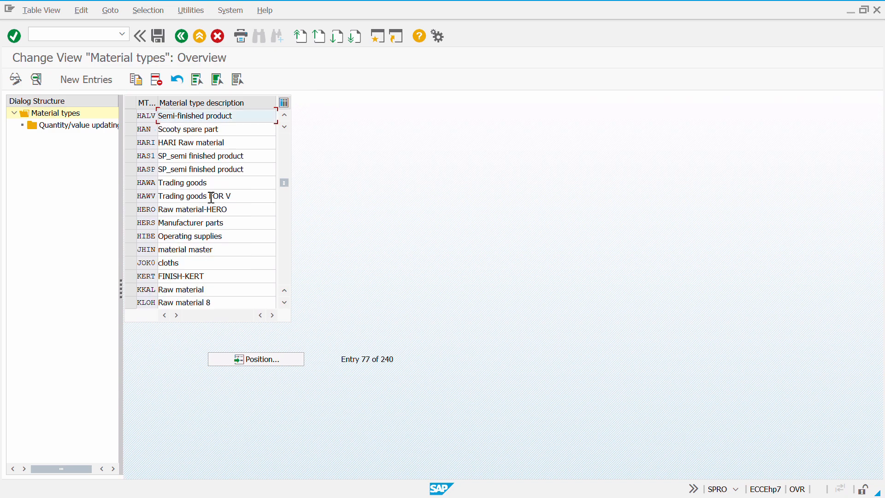
{"action": "scroll", "coordinate": [211, 199], "scroll_direction": "up", "scroll_amount": 20}
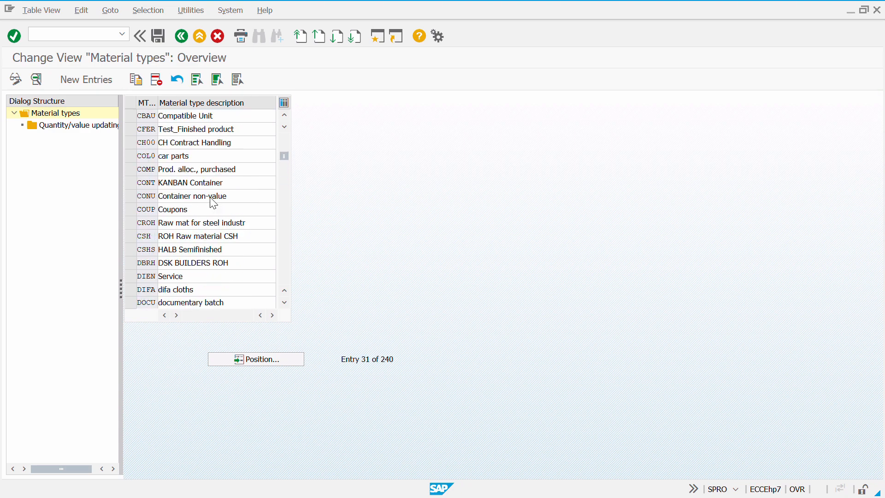
Position the list at ROH and start a copy of the Standard raw material type
{"action": "left_click", "coordinate": [246, 359]}
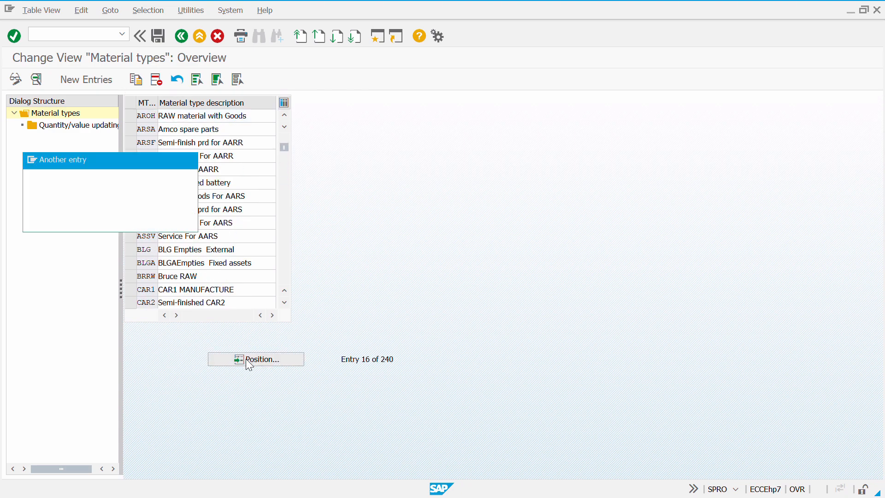
{"action": "left_click", "coordinate": [130, 115]}
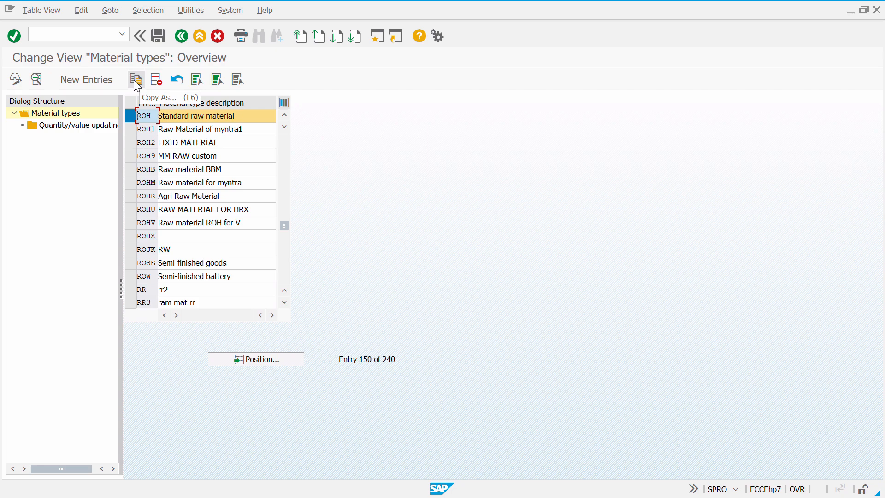
{"action": "left_click", "coordinate": [136, 80]}
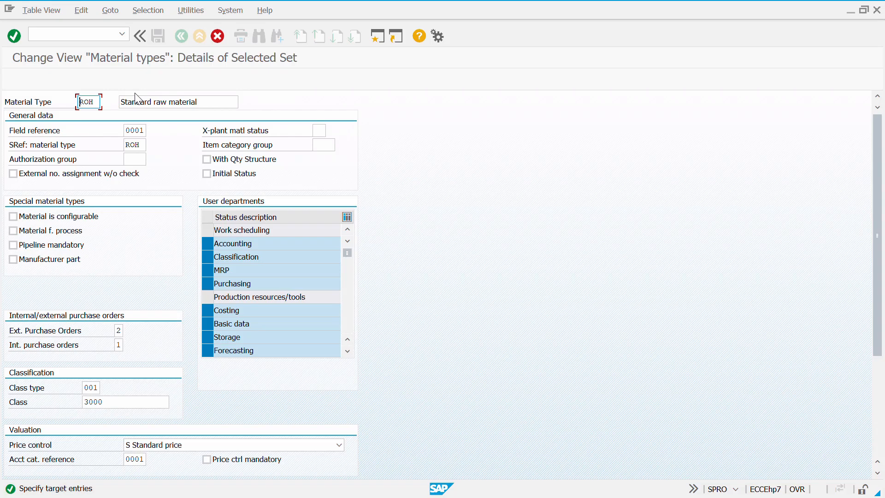
Try DROH and AROH as the key for the copied material type
{"action": "key", "text": "Insert"}
{"action": "type", "text": "d"}
{"action": "key", "text": "Down"}
{"action": "key", "text": "Return"}
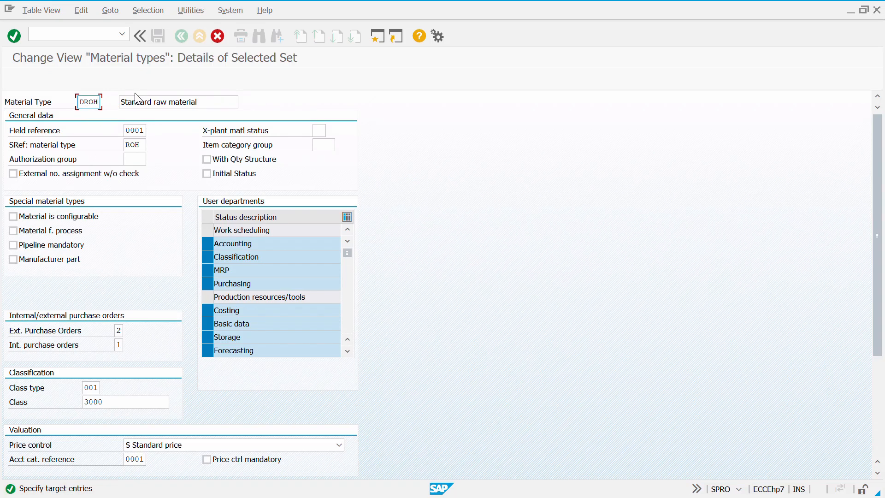
{"action": "key", "text": "Return"}
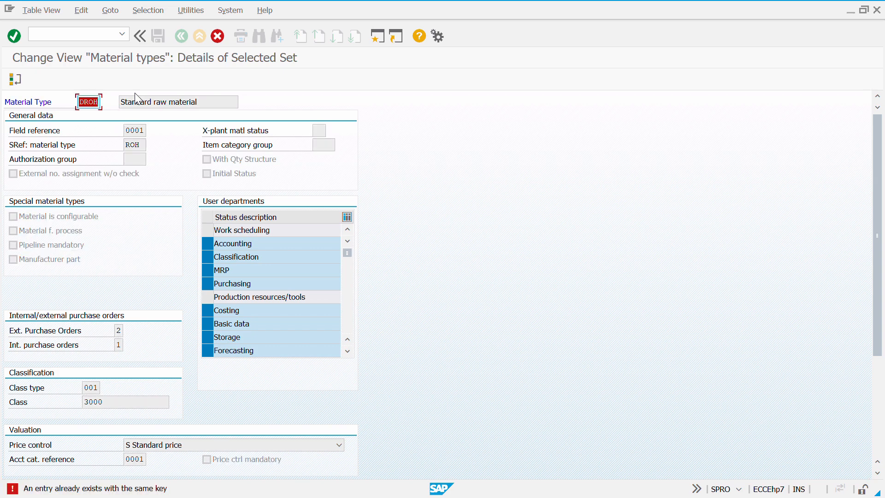
{"action": "type", "text": "aroh"}
{"action": "key", "text": "Return"}
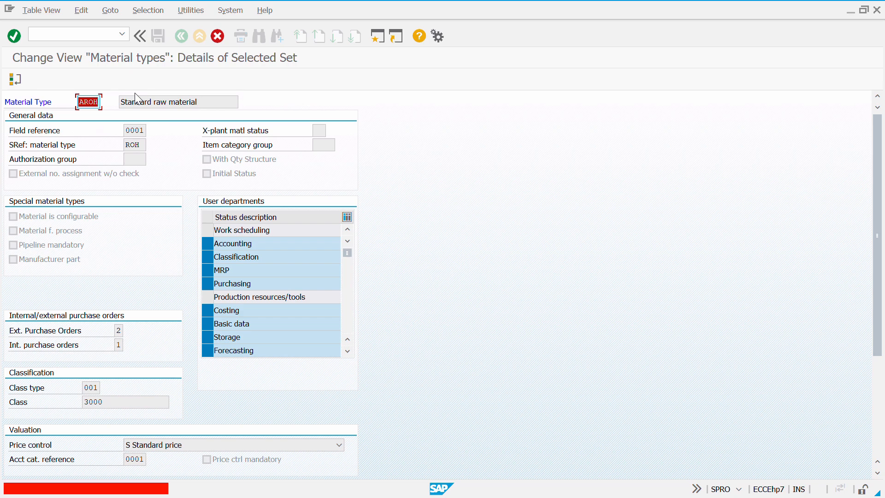
Enter ROHD as the material type key and change its description to "Std raw material" followed by the person's first name
{"action": "type", "text": "rohd"}
{"action": "key", "text": "Return"}
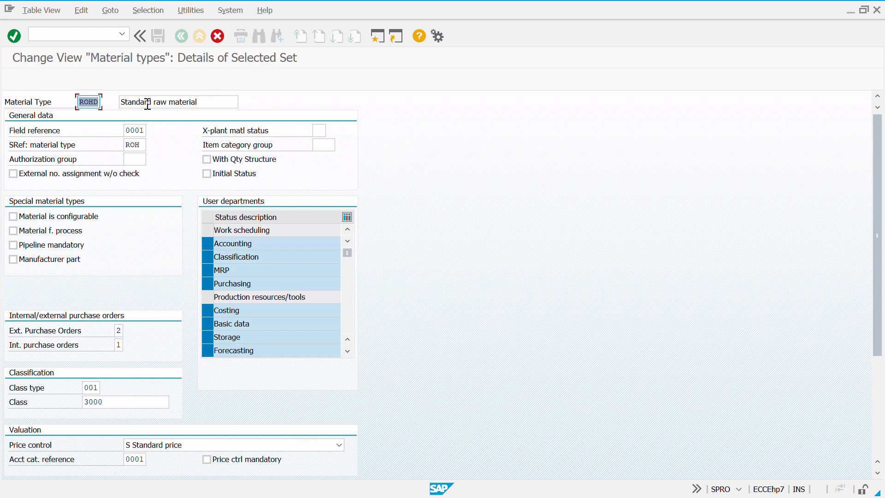
{"action": "left_click", "coordinate": [147, 103]}
{"action": "key", "text": "BackSpace"}
{"action": "key", "text": "BackSpace"}
{"action": "key", "text": "BackSpace"}
{"action": "key", "text": "BackSpace"}
{"action": "key", "text": "BackSpace"}
{"action": "key", "text": "BackSpace"}
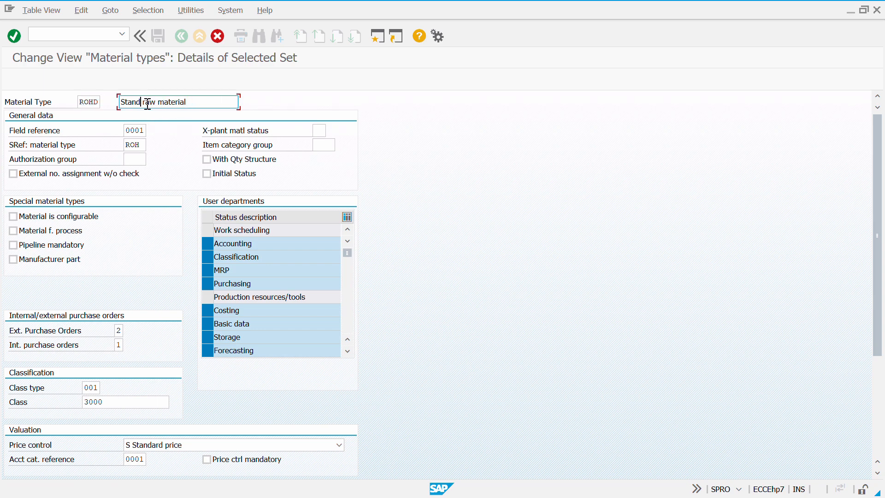
{"action": "type", "text": "D"}
{"action": "key", "text": "BackSpace"}
{"action": "type", "text": "d"}
{"action": "type", "text": " Divya"}
Examine the list of possible values and the help text for the Field reference setting
{"action": "left_click", "coordinate": [131, 131]}
{"action": "left_click_drag", "start_coordinate": [131, 131], "coordinate": [148, 131]}
{"action": "left_click", "coordinate": [152, 131]}
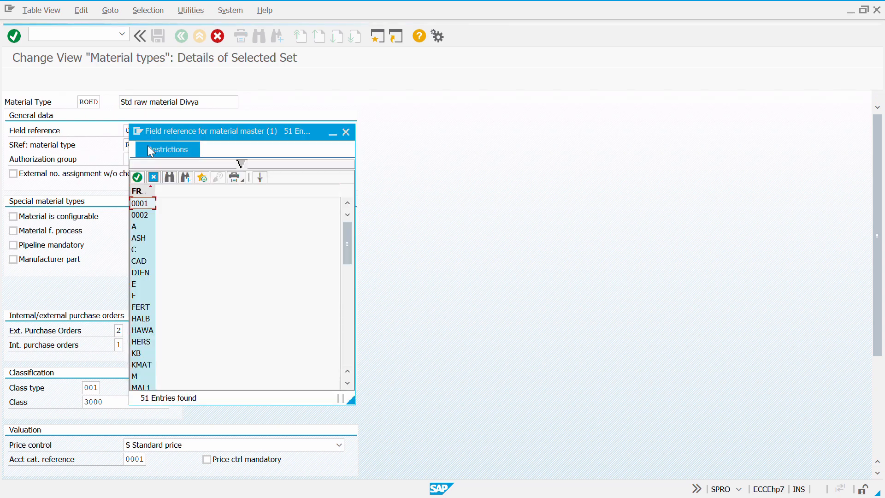
{"action": "key", "text": "Escape"}
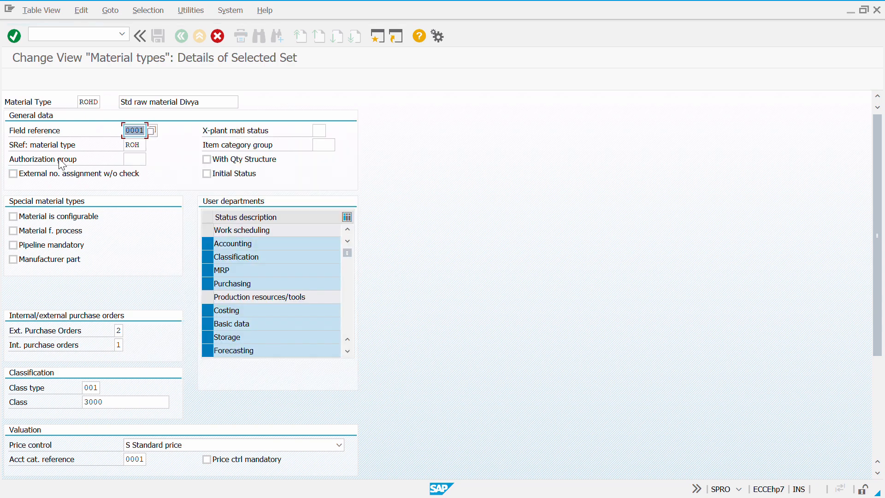
{"action": "left_click", "coordinate": [44, 134]}
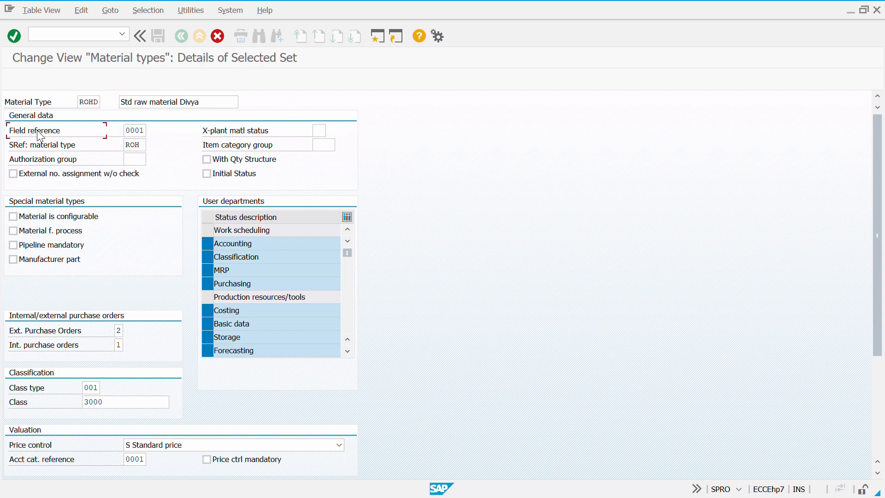
{"action": "key", "text": "F1"}
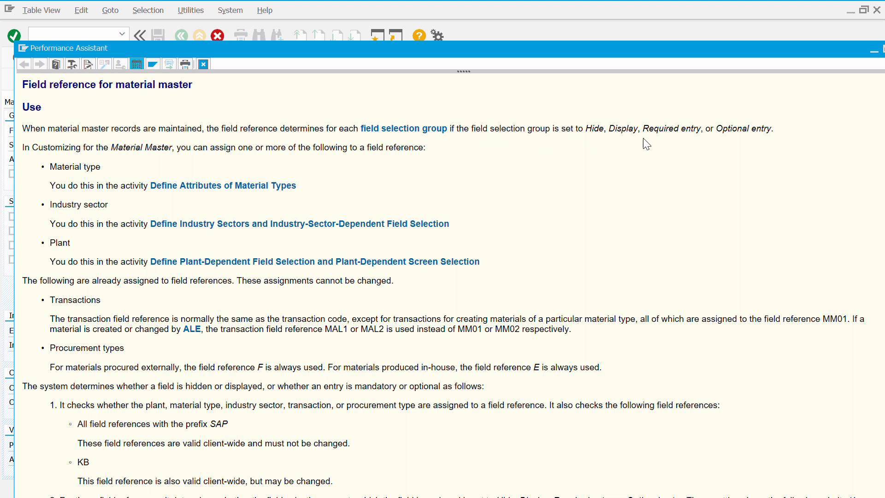
{"action": "key", "text": "Escape"}
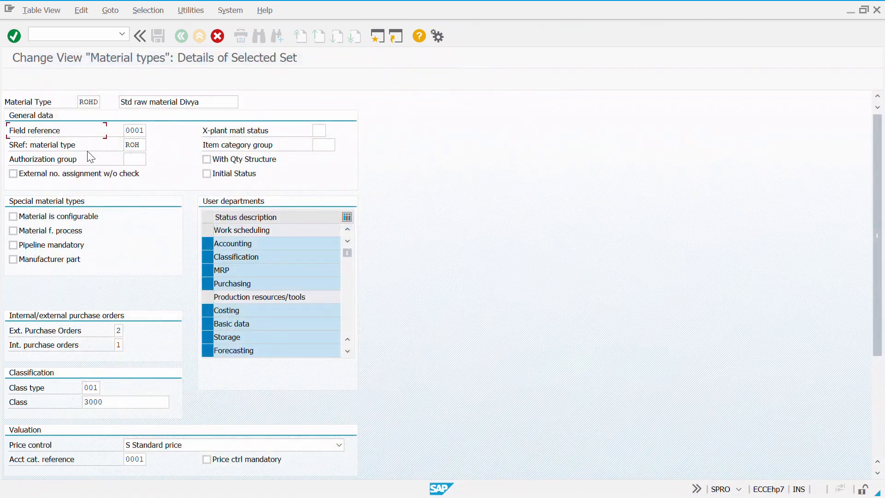
Read the help text for the Material is configurable indicator under Special material types
{"action": "left_click", "coordinate": [142, 144]}
{"action": "scroll", "coordinate": [101, 221], "scroll_direction": "down", "scroll_amount": 1}
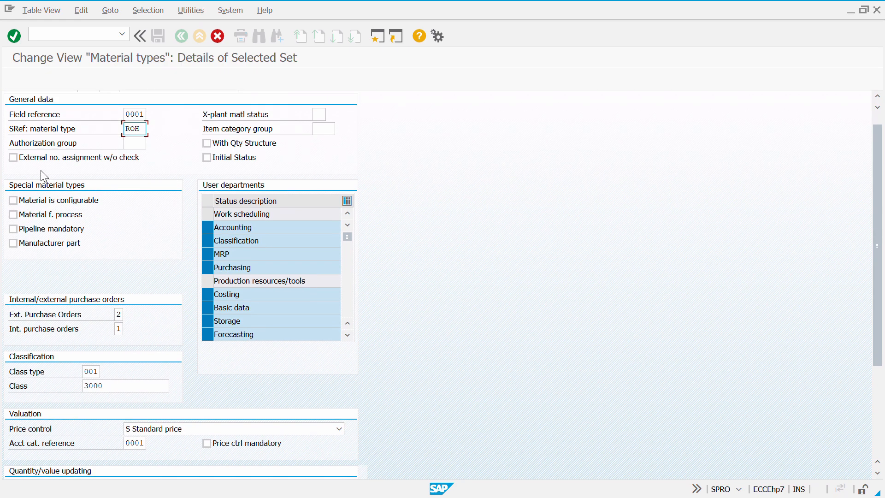
{"action": "left_click", "coordinate": [95, 201]}
{"action": "key", "text": "F1"}
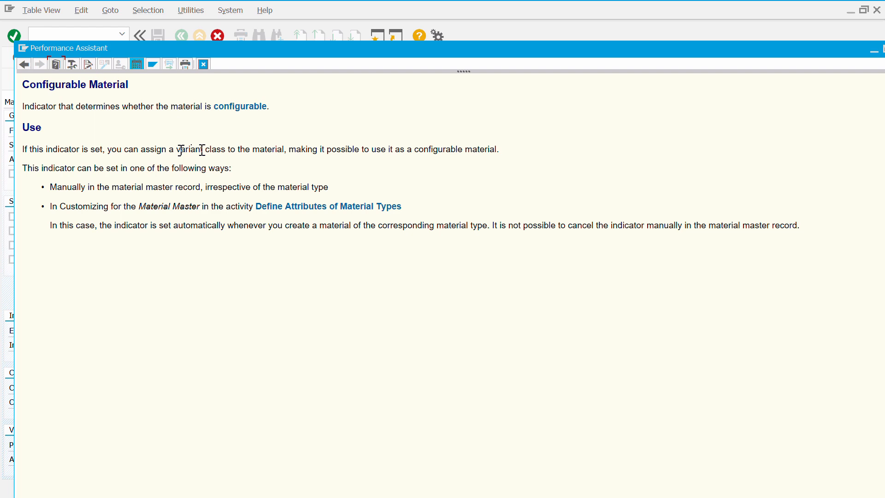
{"action": "key", "text": "Escape"}
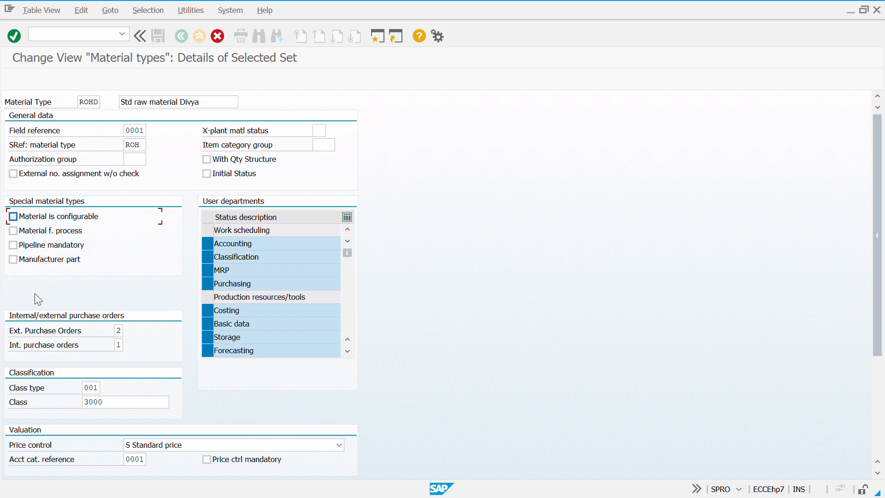
Read the help text for the Manufacturer part indicator and leave the indicator cleared
{"action": "left_click", "coordinate": [53, 259]}
{"action": "key", "text": "F1"}
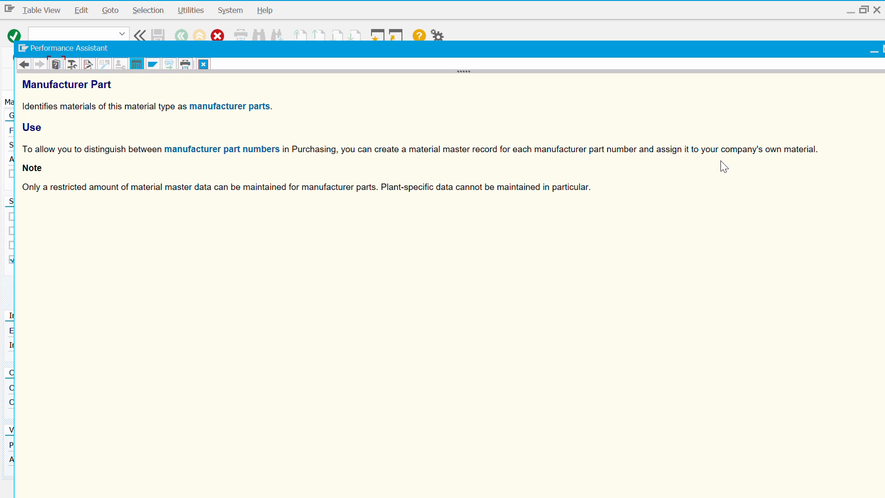
{"action": "key", "text": "Escape"}
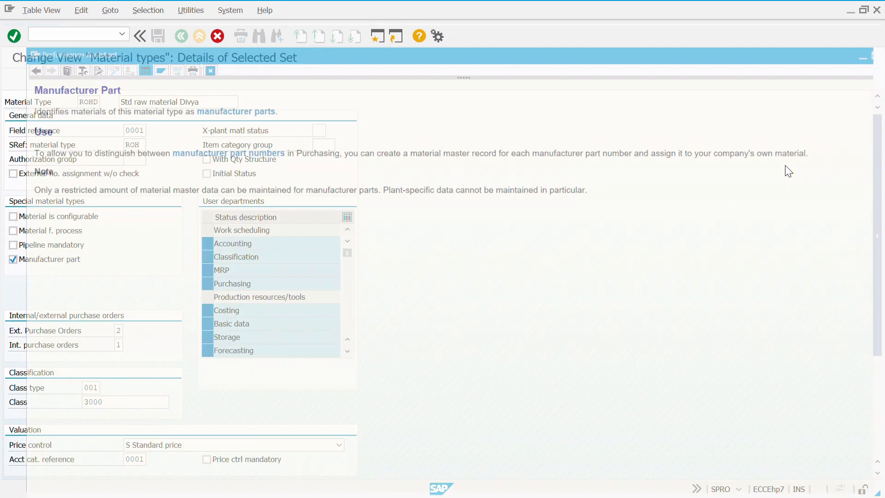
{"action": "left_click", "coordinate": [16, 264]}
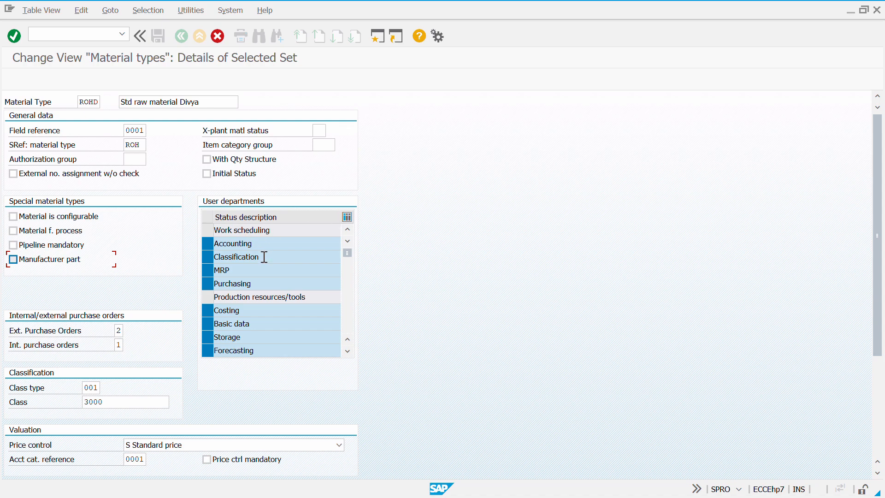
Review the user departments maintained for ROHD and deselect Classification
{"action": "scroll", "coordinate": [289, 292], "scroll_direction": "down", "scroll_amount": 1}
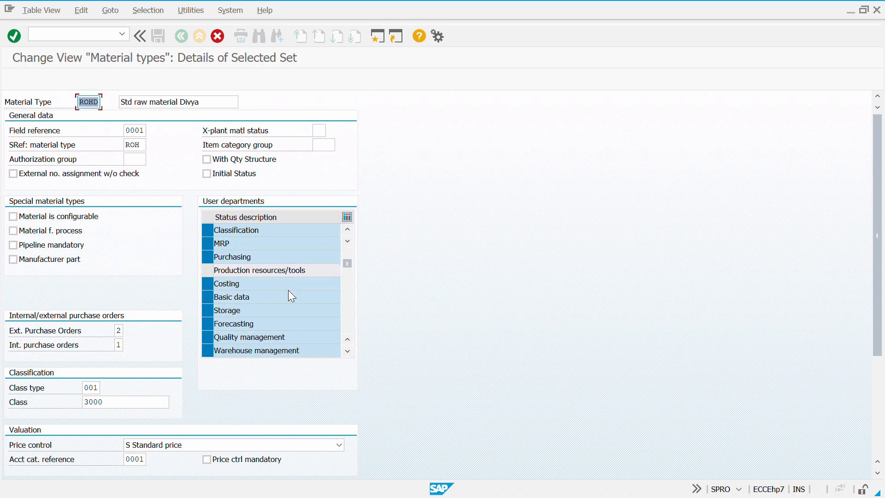
{"action": "scroll", "coordinate": [289, 289], "scroll_direction": "down", "scroll_amount": 5}
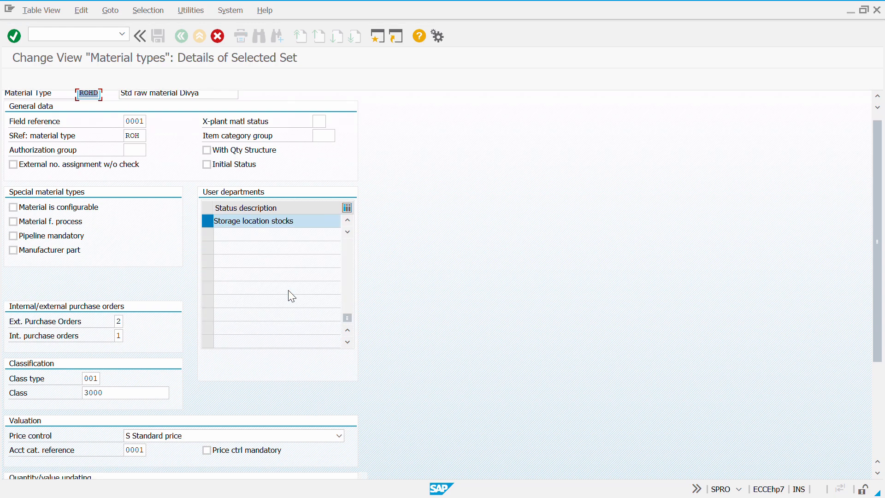
{"action": "scroll", "coordinate": [289, 292], "scroll_direction": "up", "scroll_amount": 5}
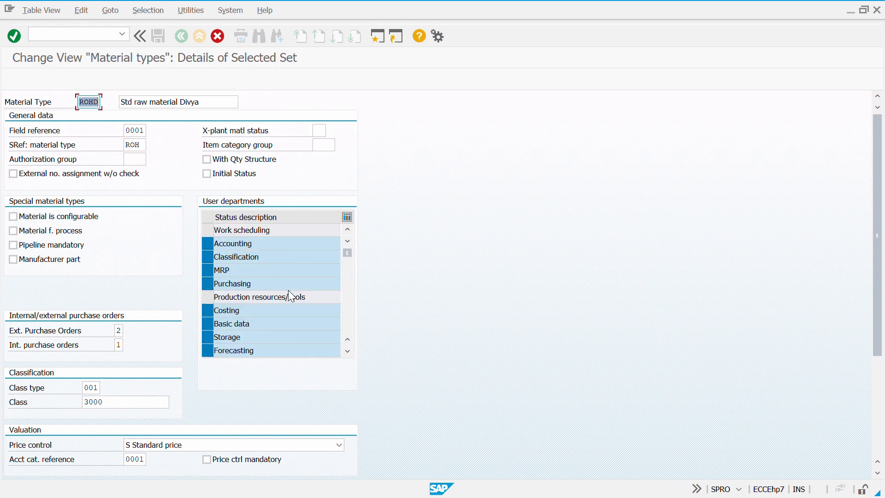
{"action": "left_click", "coordinate": [208, 260]}
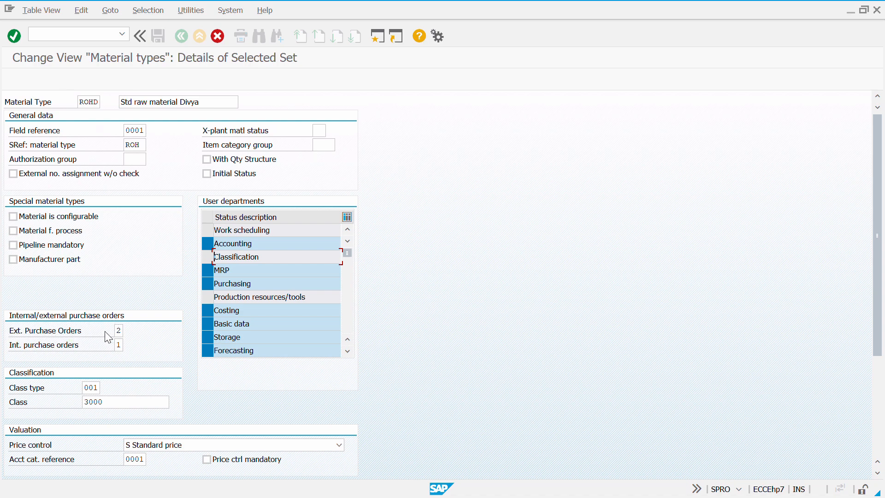
Choose 2 (External purchase orders allowed) from the possible values for external purchase orders
{"action": "left_click", "coordinate": [121, 331]}
{"action": "left_click", "coordinate": [863, 333]}
{"action": "left_click", "coordinate": [129, 336]}
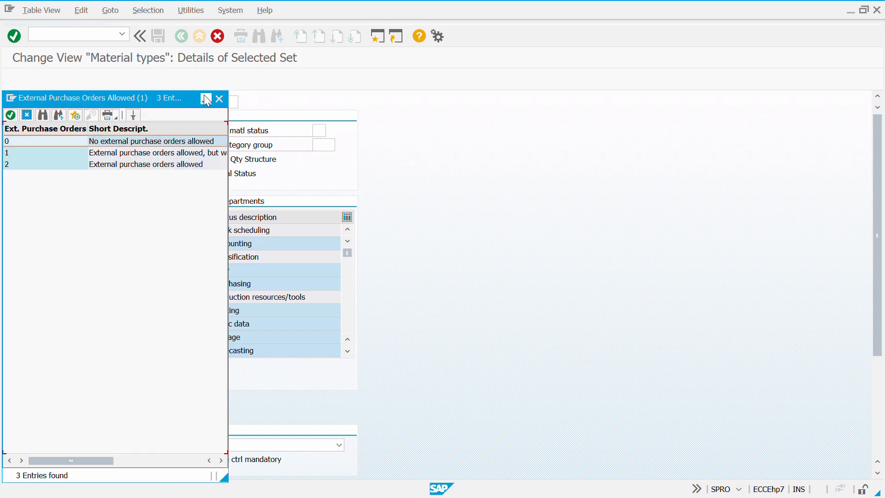
{"action": "left_click", "coordinate": [218, 100]}
{"action": "left_click", "coordinate": [127, 330]}
{"action": "left_click_drag", "start_coordinate": [87, 98], "coordinate": [387, 145]}
{"action": "double_click", "coordinate": [451, 213]}
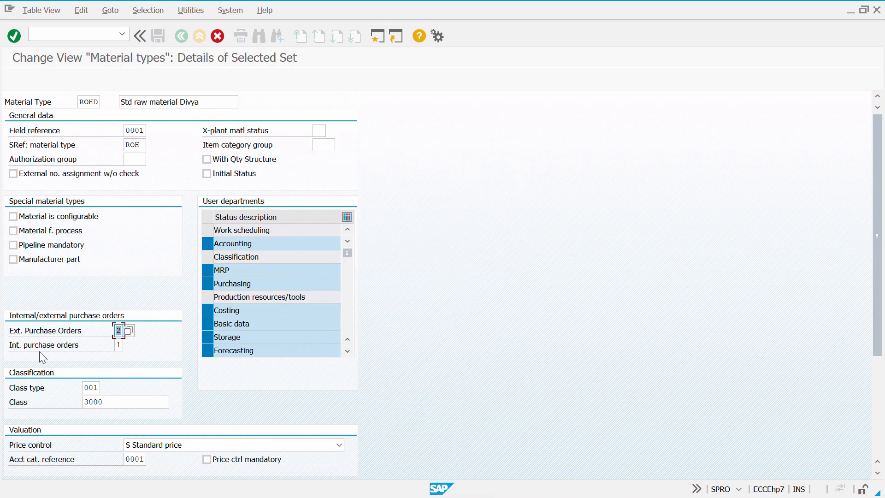
Examine the possible values for internal purchase orders and close the list without choosing one
{"action": "left_click", "coordinate": [119, 345]}
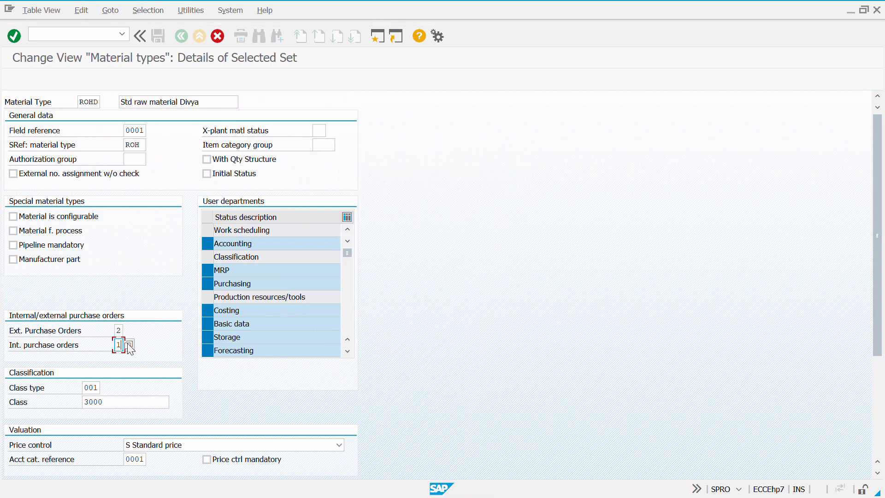
{"action": "left_click", "coordinate": [129, 344]}
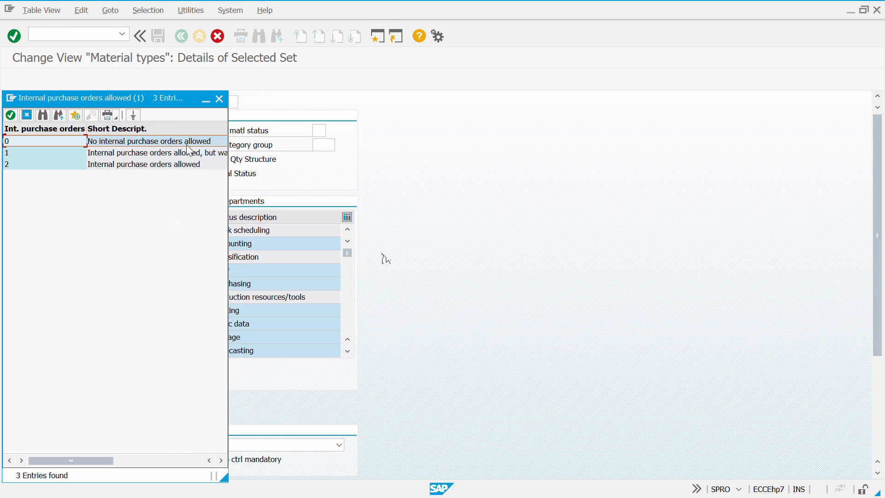
{"action": "left_click", "coordinate": [220, 98]}
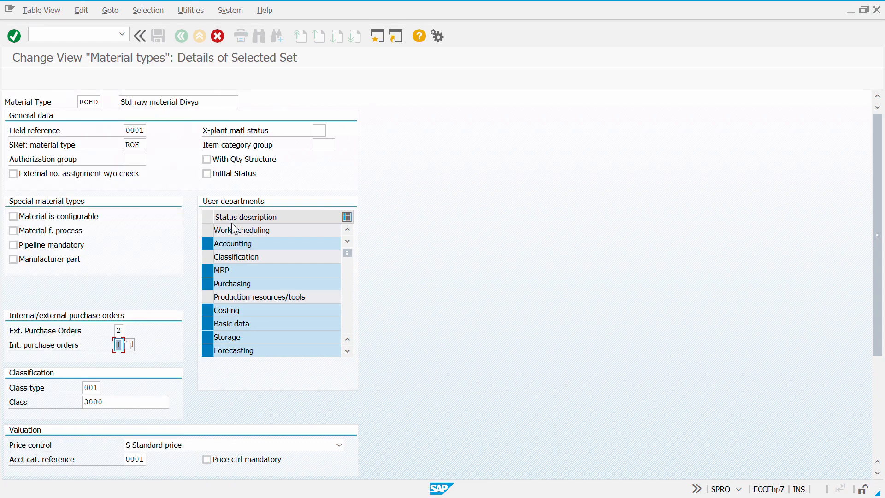
Set the price control under Valuation to V Moving average price/periodic unit price
{"action": "scroll", "coordinate": [231, 222], "scroll_direction": "down", "scroll_amount": 2}
{"action": "left_click", "coordinate": [94, 387]}
{"action": "scroll", "coordinate": [87, 369], "scroll_direction": "down", "scroll_amount": 3}
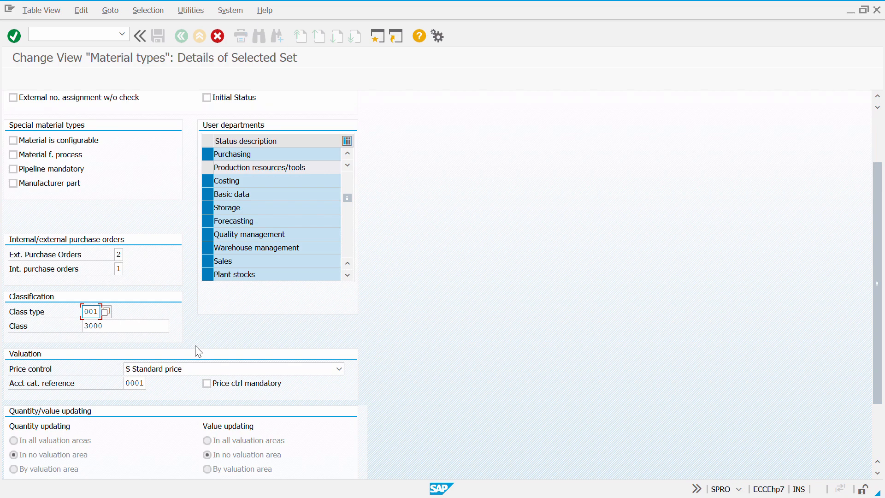
{"action": "scroll", "coordinate": [199, 351], "scroll_direction": "down", "scroll_amount": 2}
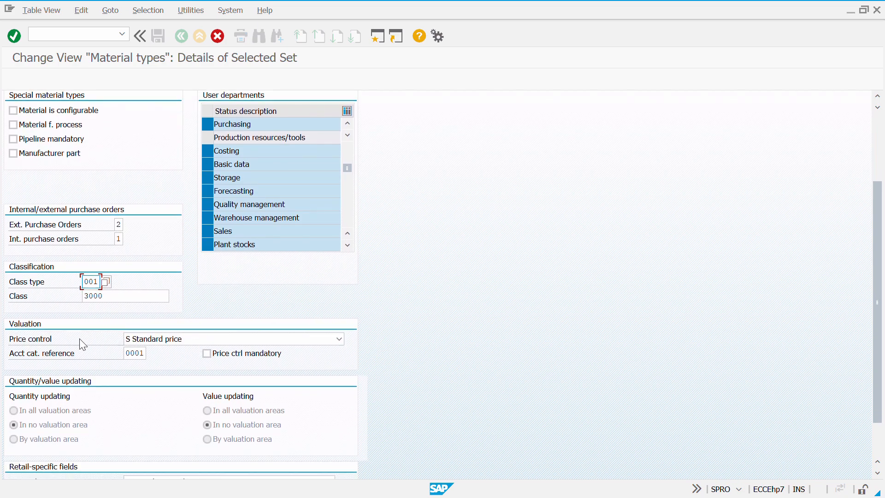
{"action": "left_click", "coordinate": [194, 338]}
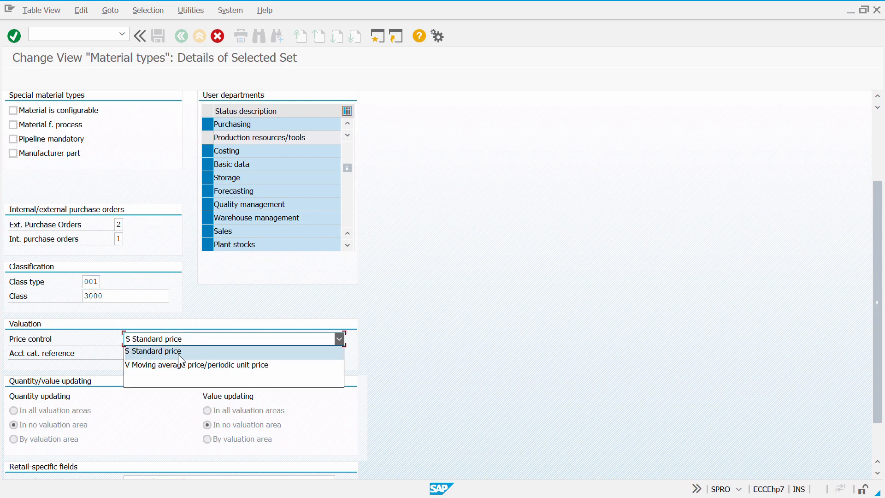
{"action": "left_click", "coordinate": [171, 365]}
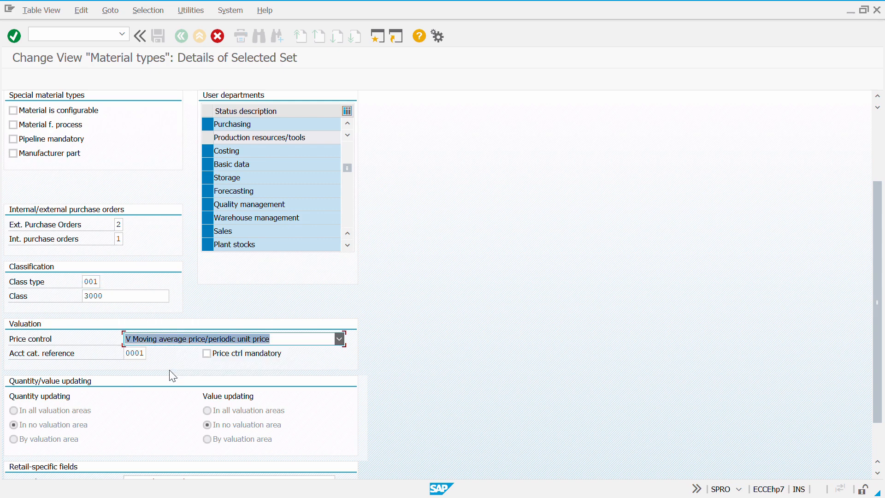
{"action": "left_click", "coordinate": [140, 358]}
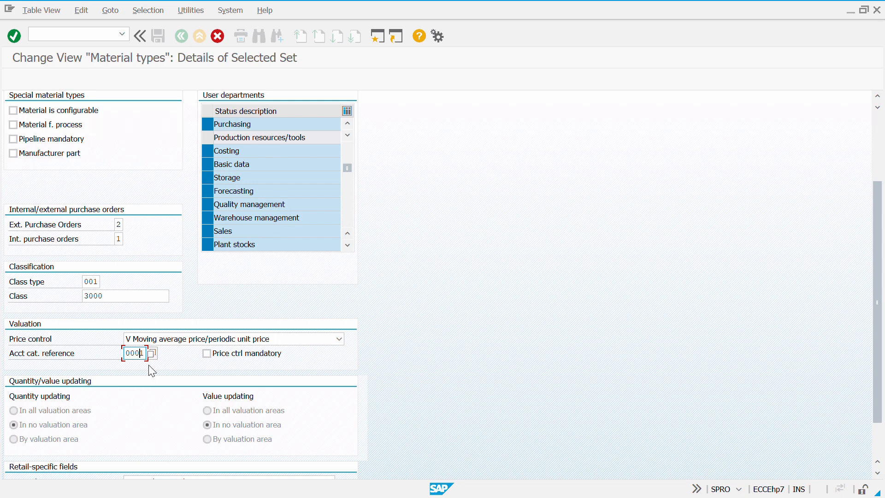
Examine the material type ID options under Retail-specific fields, keeping General material type
{"action": "scroll", "coordinate": [152, 371], "scroll_direction": "down", "scroll_amount": 1}
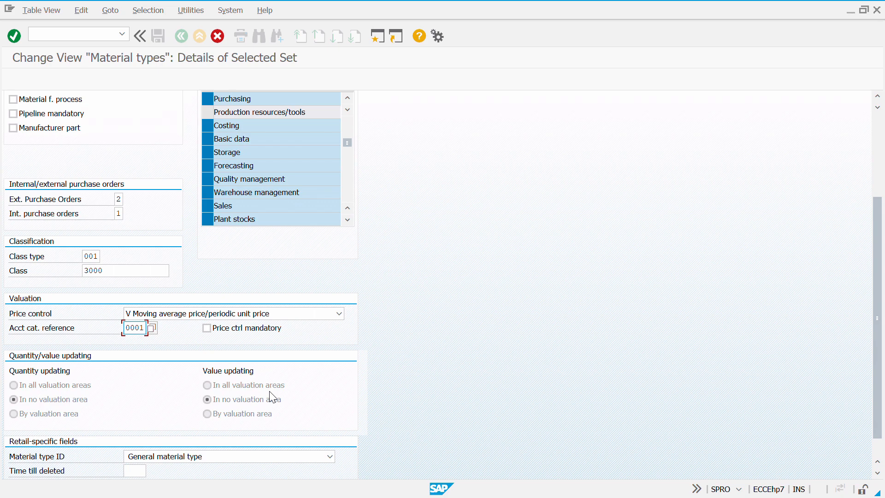
{"action": "scroll", "coordinate": [273, 398], "scroll_direction": "down", "scroll_amount": 2}
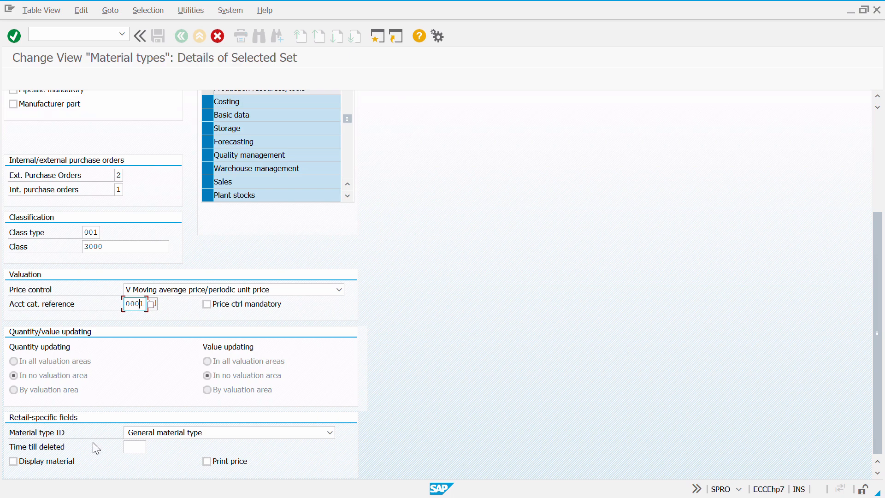
{"action": "left_click", "coordinate": [190, 436]}
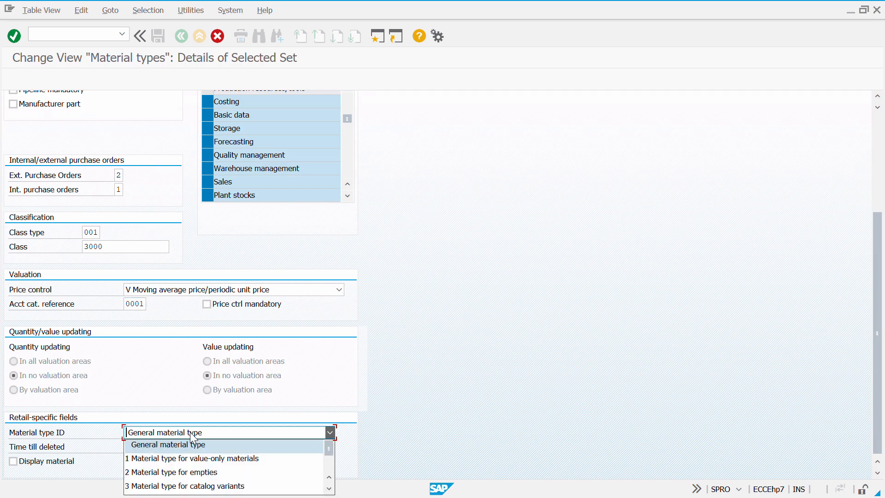
{"action": "scroll", "coordinate": [192, 413], "scroll_direction": "down", "scroll_amount": 2}
{"action": "scroll", "coordinate": [192, 413], "scroll_direction": "up", "scroll_amount": 2}
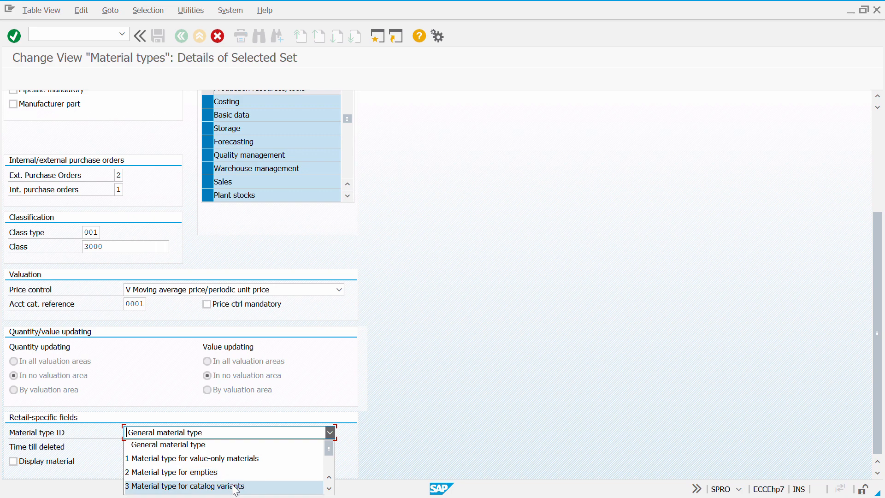
{"action": "scroll", "coordinate": [234, 489], "scroll_direction": "down", "scroll_amount": 1}
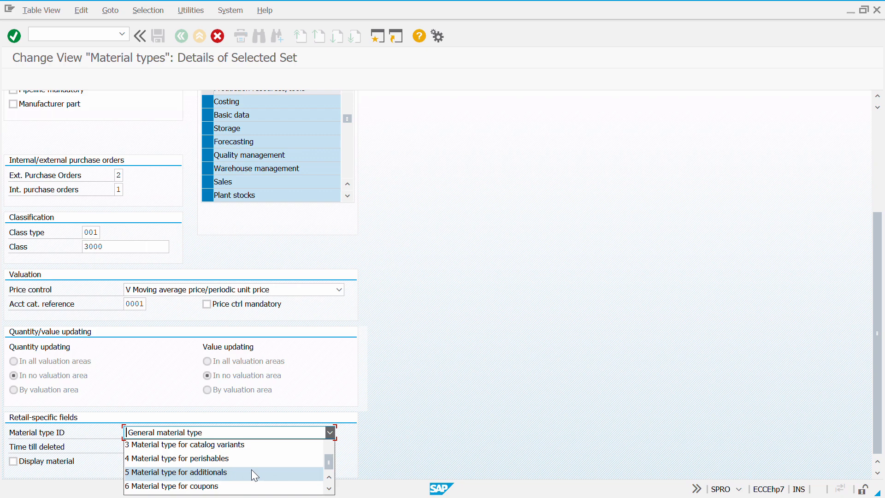
{"action": "scroll", "coordinate": [251, 469], "scroll_direction": "up", "scroll_amount": 1}
{"action": "left_click", "coordinate": [201, 450]}
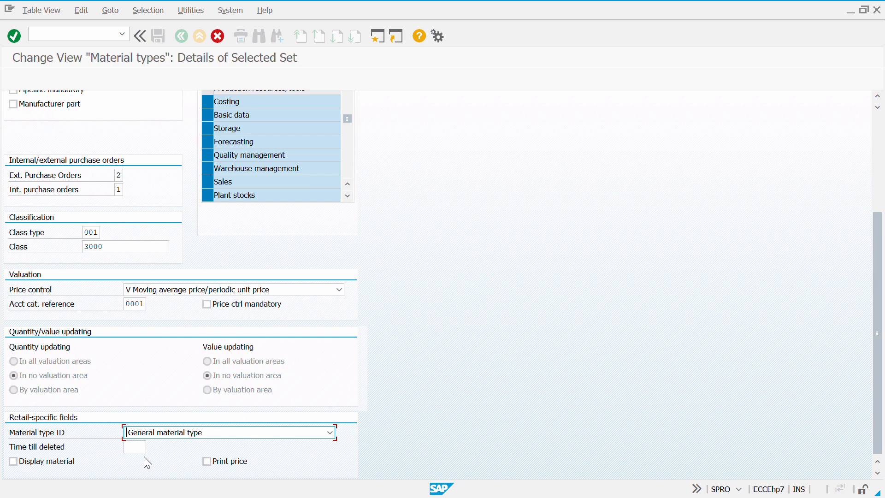
Confirm the ROHD details and the quantity/value updating entry for valuation area 0002, completing the copy with its dependent entries
{"action": "key", "text": "F1"}
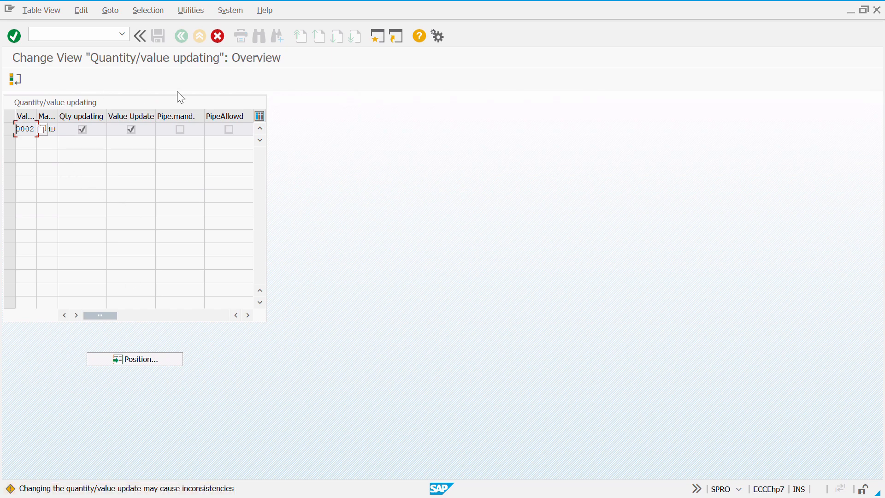
{"action": "left_click_drag", "start_coordinate": [36, 116], "coordinate": [51, 117]}
{"action": "left_click", "coordinate": [38, 125]}
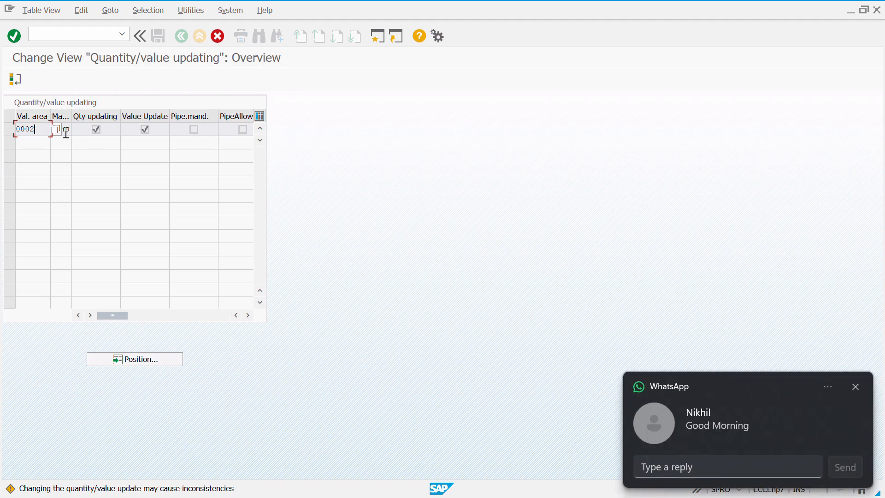
{"action": "left_click", "coordinate": [97, 130]}
{"action": "left_click", "coordinate": [856, 390]}
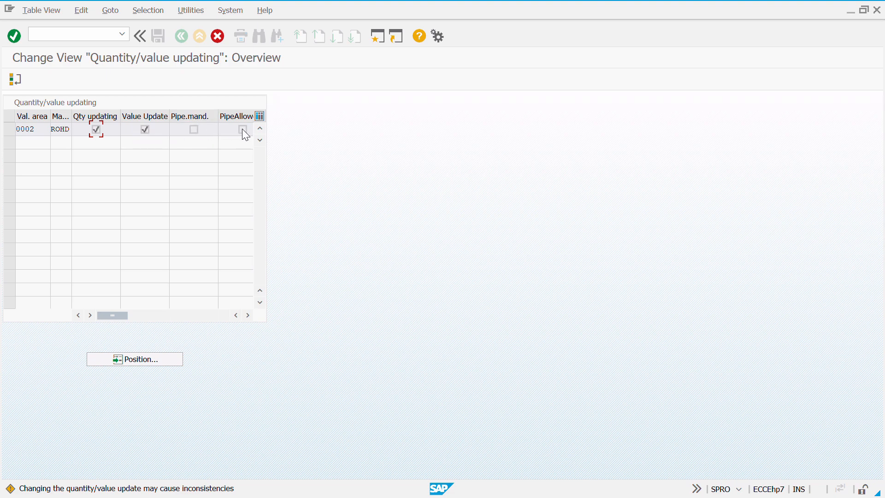
{"action": "key", "text": "Return"}
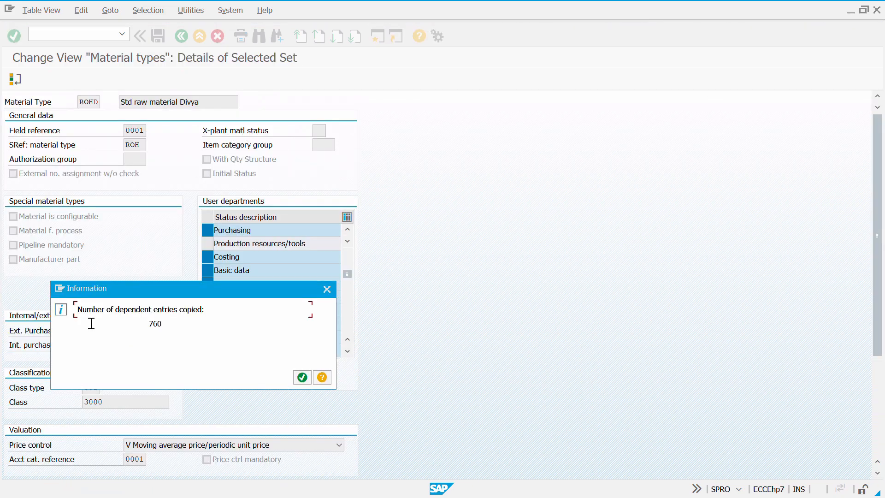
{"action": "left_click", "coordinate": [302, 378]}
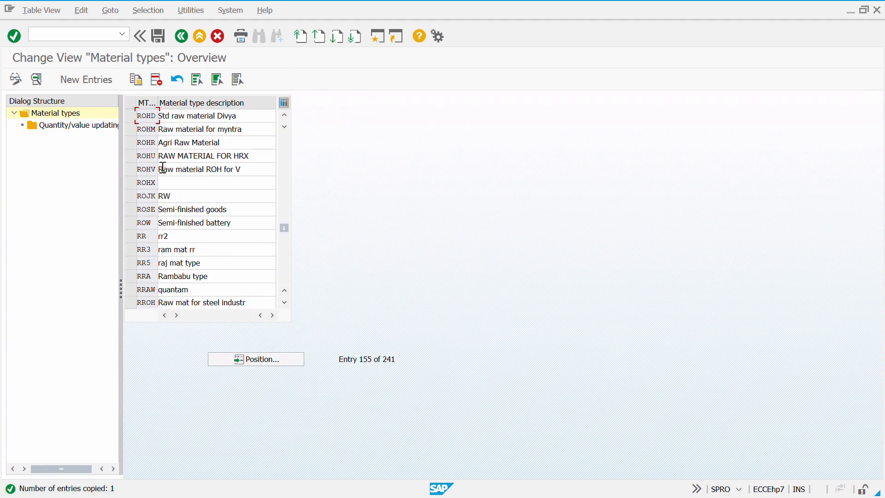
Open quantity/value updating for ROHD, position on valuation area DIV2 and check its update and pipeline indicators
{"action": "left_click", "coordinate": [133, 118]}
{"action": "double_click", "coordinate": [88, 126]}
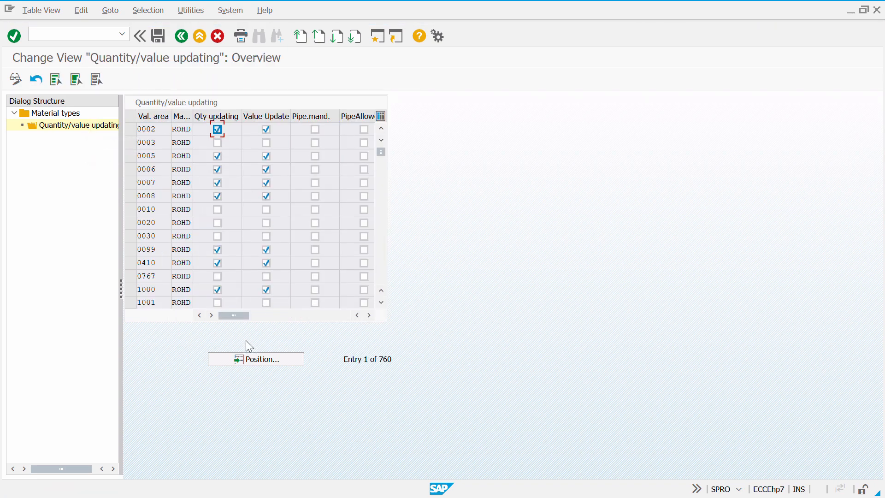
{"action": "left_click", "coordinate": [238, 362]}
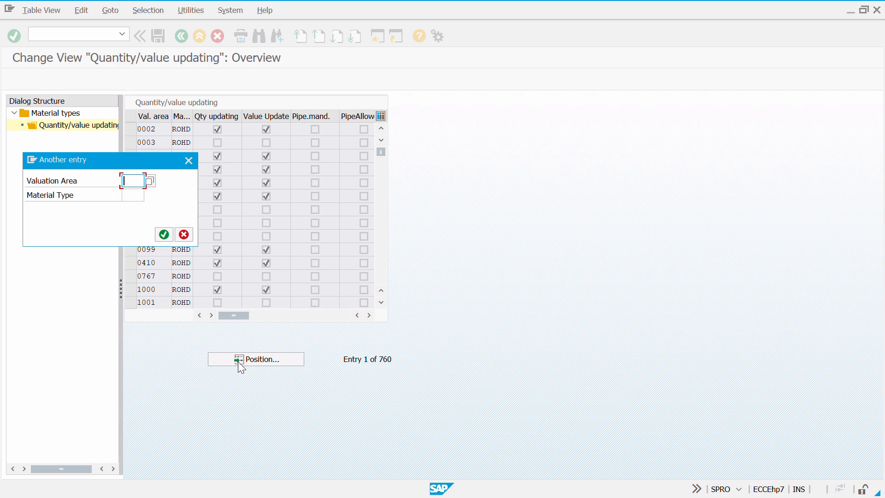
{"action": "type", "text": "DIV2"}
{"action": "key", "text": "Return"}
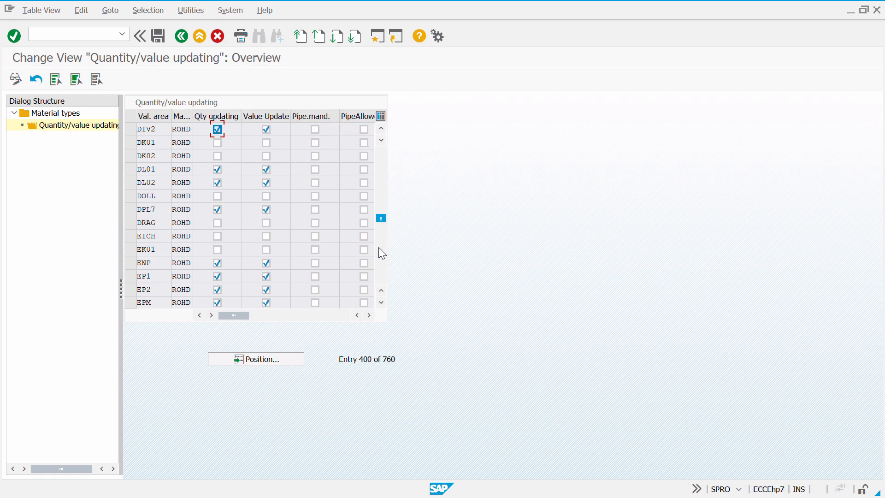
{"action": "left_click", "coordinate": [370, 315]}
{"action": "left_click", "coordinate": [369, 315]}
{"action": "left_click", "coordinate": [369, 315]}
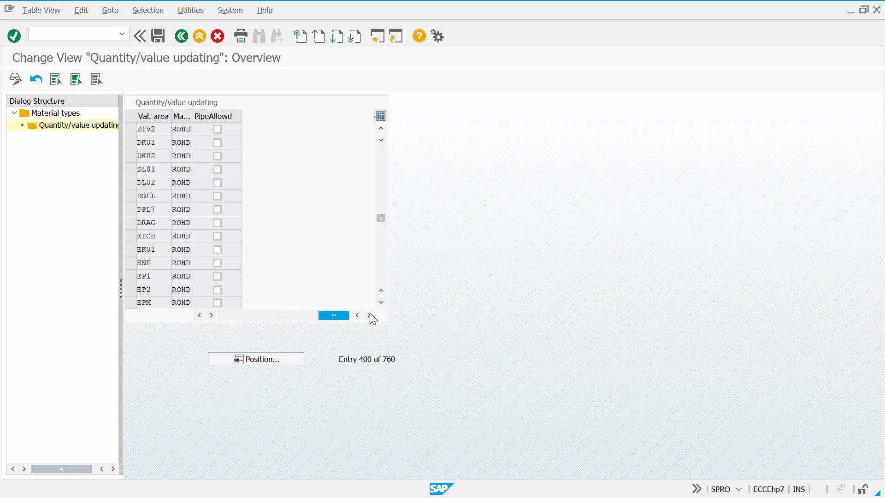
{"action": "left_click", "coordinate": [225, 315]}
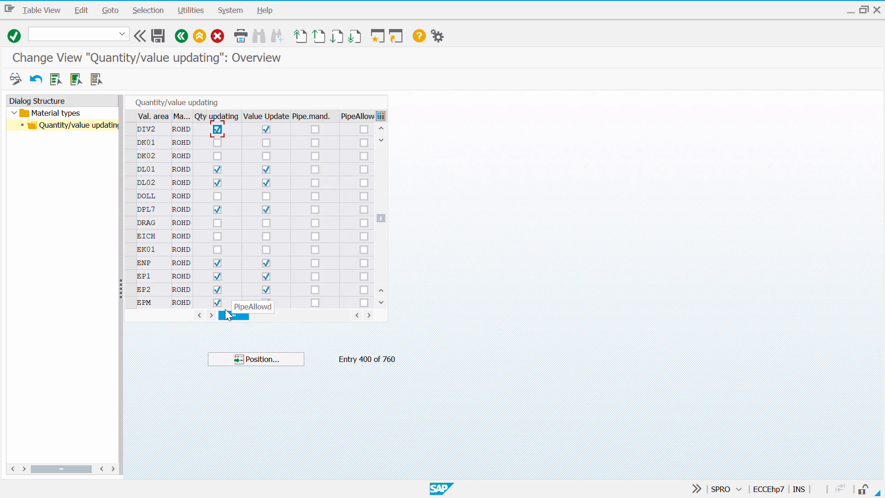
Save the ROHD material type configuration under customizing request EH7K901611
{"action": "left_click", "coordinate": [159, 35]}
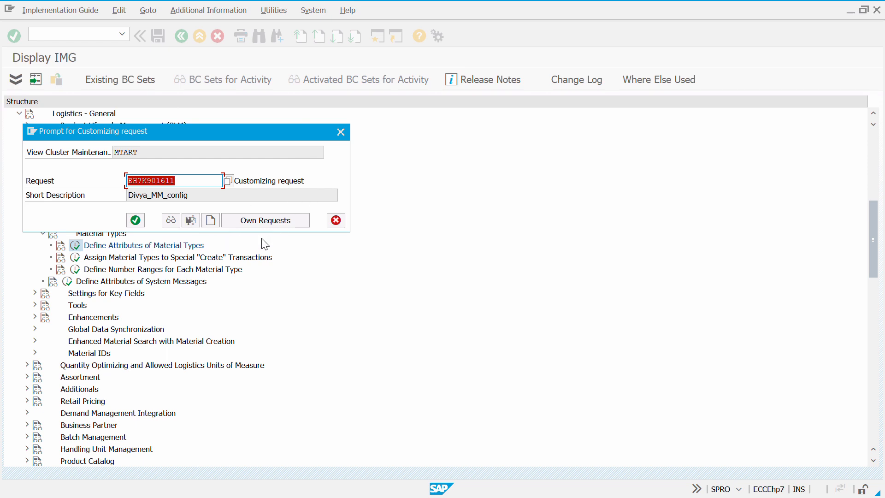
{"action": "key", "text": "Return"}
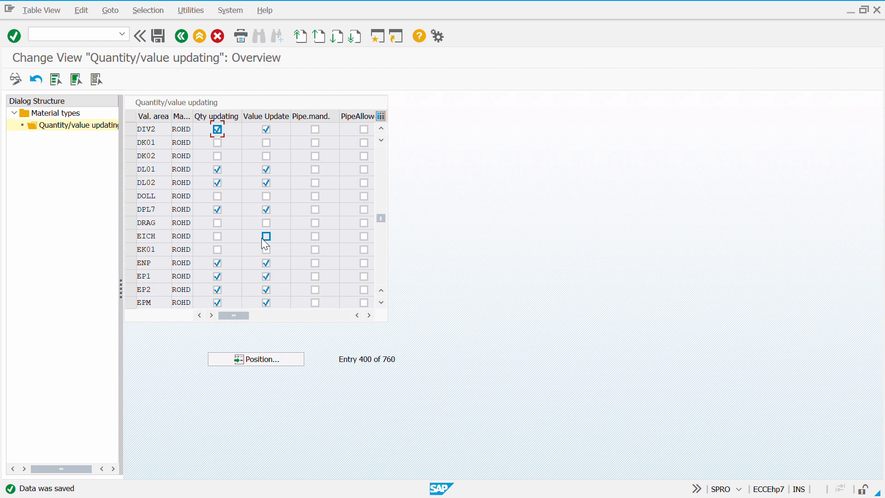
Leave the material type configuration and open the number range definition for each material type
{"action": "key", "text": "F3"}
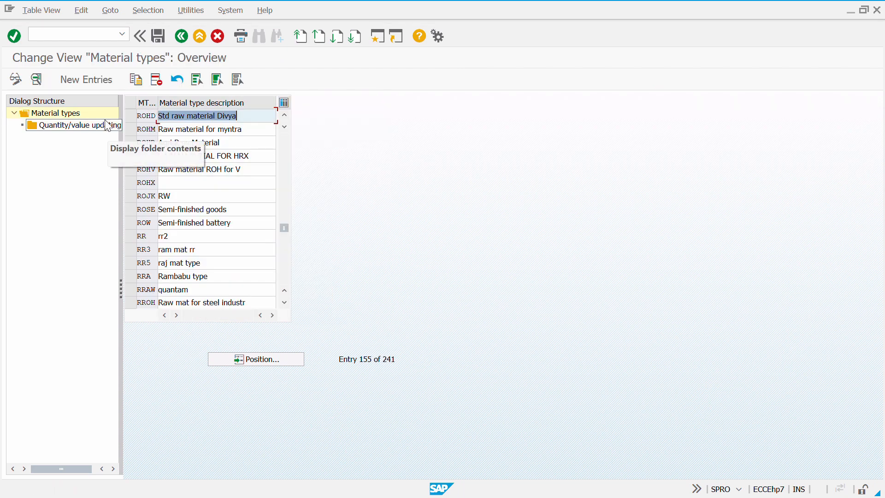
{"action": "key", "text": "F3"}
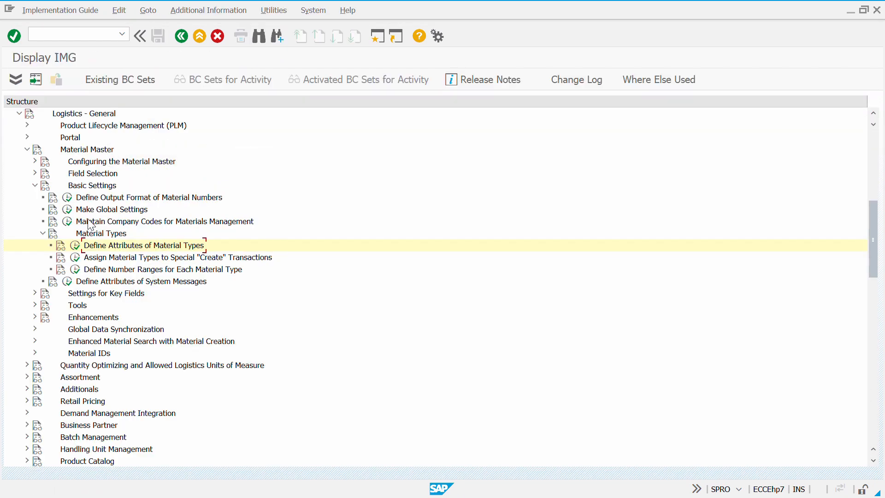
{"action": "scroll", "coordinate": [91, 225], "scroll_direction": "down", "scroll_amount": 1}
{"action": "scroll", "coordinate": [91, 225], "scroll_direction": "down", "scroll_amount": 2}
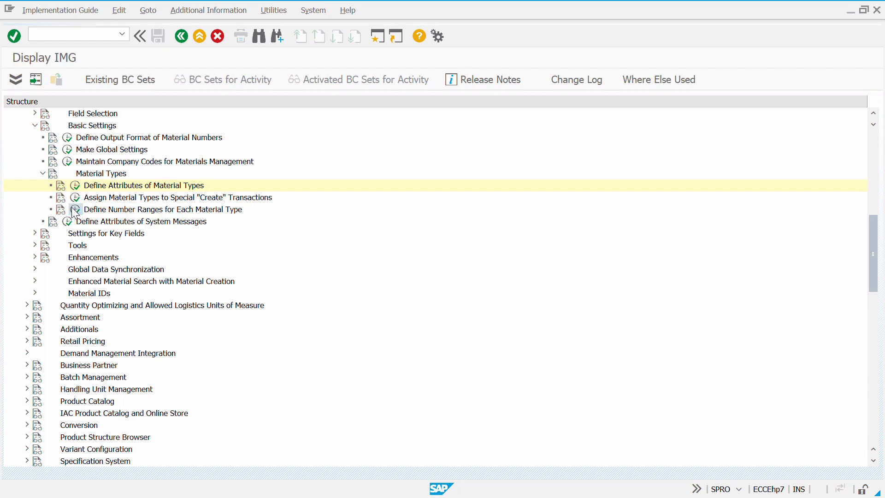
{"action": "left_click", "coordinate": [75, 210]}
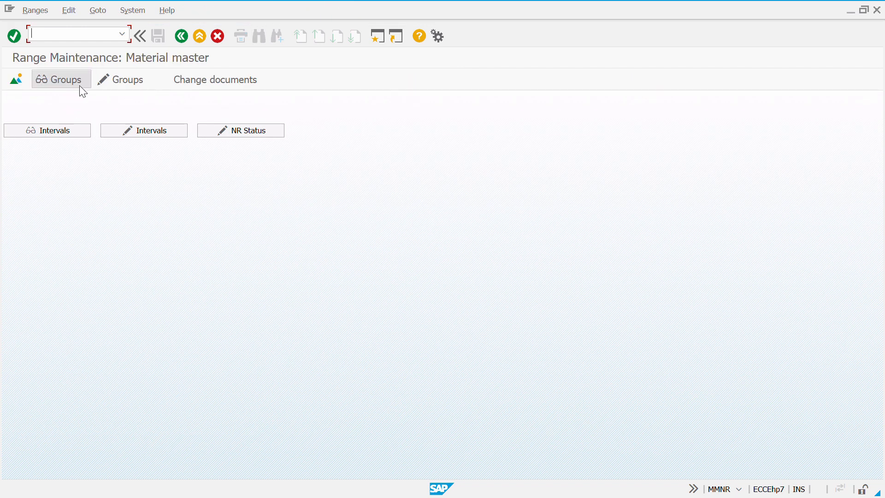
Display the material master number intervals and examine their from and to numbers, current number status and external flags
{"action": "left_click", "coordinate": [73, 130]}
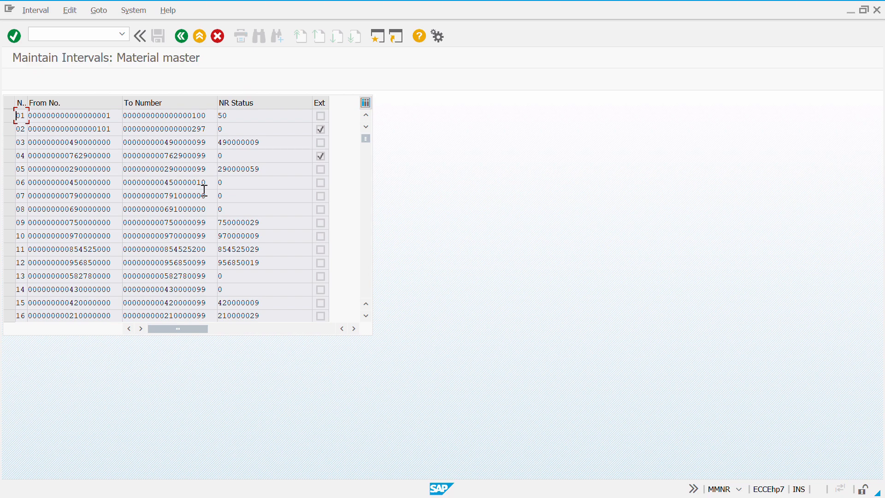
{"action": "left_click", "coordinate": [98, 129]}
{"action": "left_click", "coordinate": [230, 295]}
{"action": "left_click", "coordinate": [254, 129]}
{"action": "left_click", "coordinate": [266, 231]}
{"action": "scroll", "coordinate": [249, 240], "scroll_direction": "down", "scroll_amount": 1}
{"action": "scroll", "coordinate": [252, 245], "scroll_direction": "down", "scroll_amount": 1}
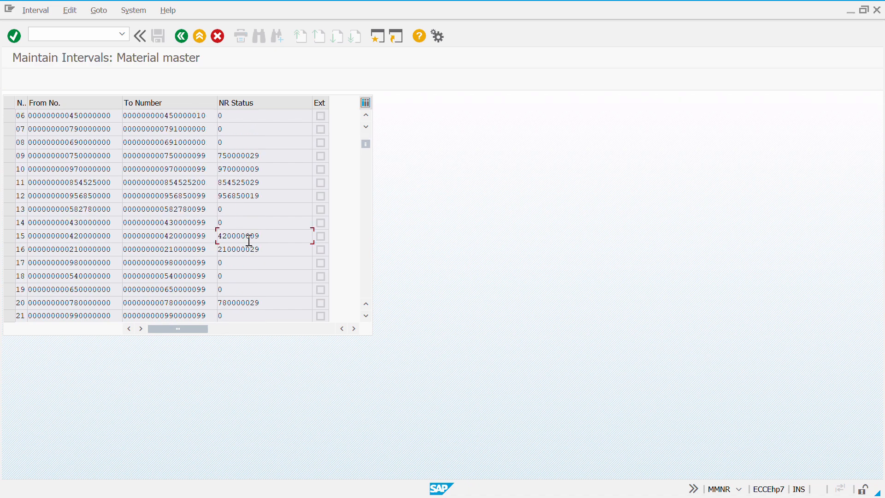
{"action": "left_click", "coordinate": [82, 210]}
{"action": "left_click", "coordinate": [277, 212]}
{"action": "left_click", "coordinate": [183, 37]}
Open the material number intervals for editing and look through the list to interval BR, checking the available interval functions
{"action": "left_click", "coordinate": [153, 134]}
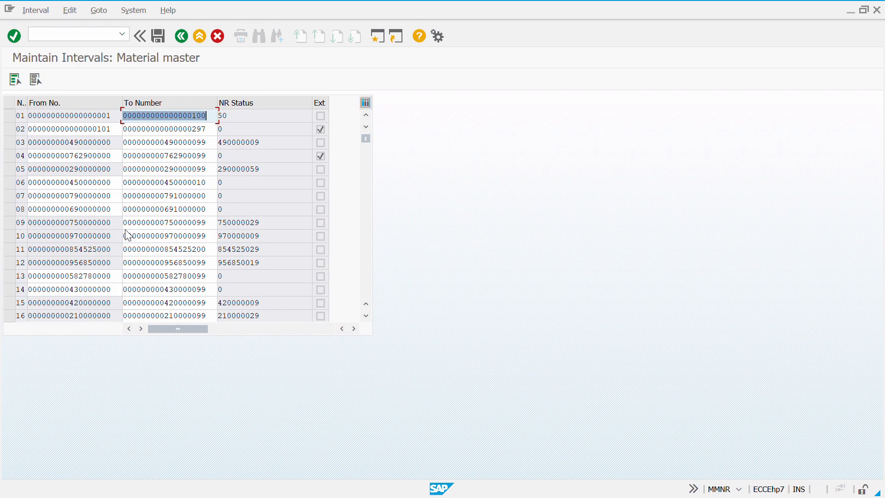
{"action": "scroll", "coordinate": [128, 235], "scroll_direction": "down", "scroll_amount": 13}
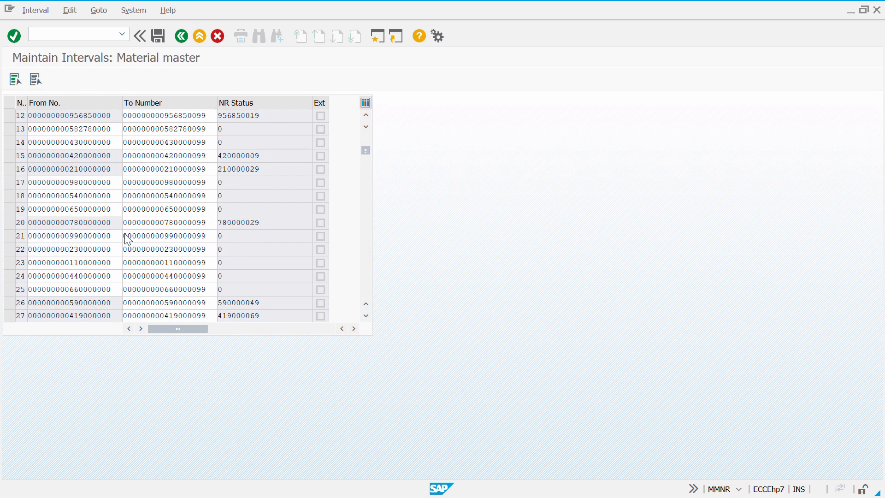
{"action": "scroll", "coordinate": [126, 235], "scroll_direction": "down", "scroll_amount": 20}
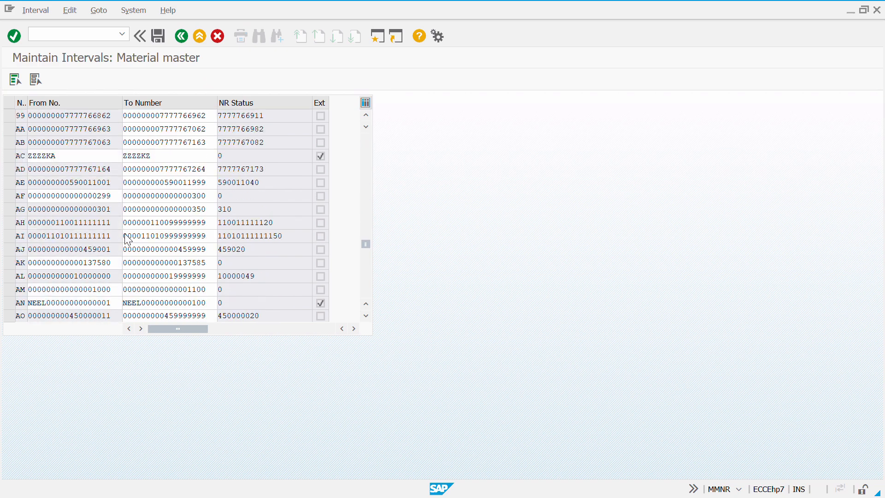
{"action": "scroll", "coordinate": [125, 235], "scroll_direction": "down", "scroll_amount": 3}
{"action": "scroll", "coordinate": [126, 235], "scroll_direction": "up", "scroll_amount": 3}
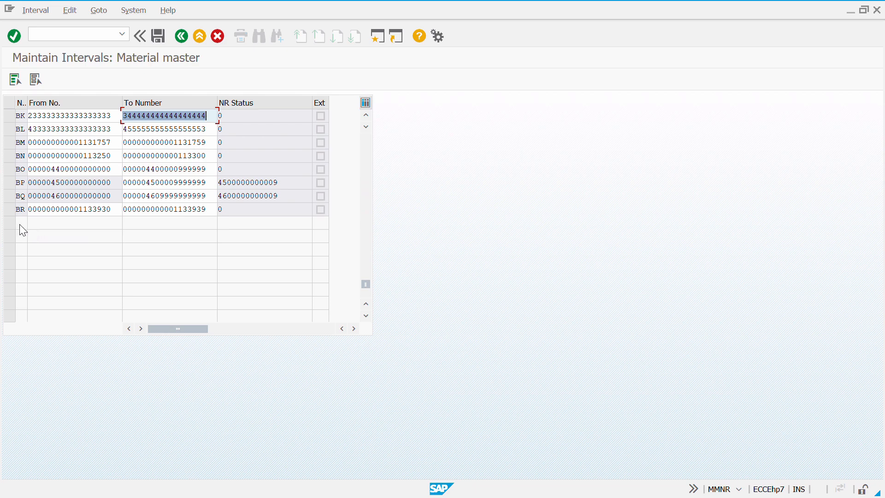
{"action": "left_click", "coordinate": [60, 211]}
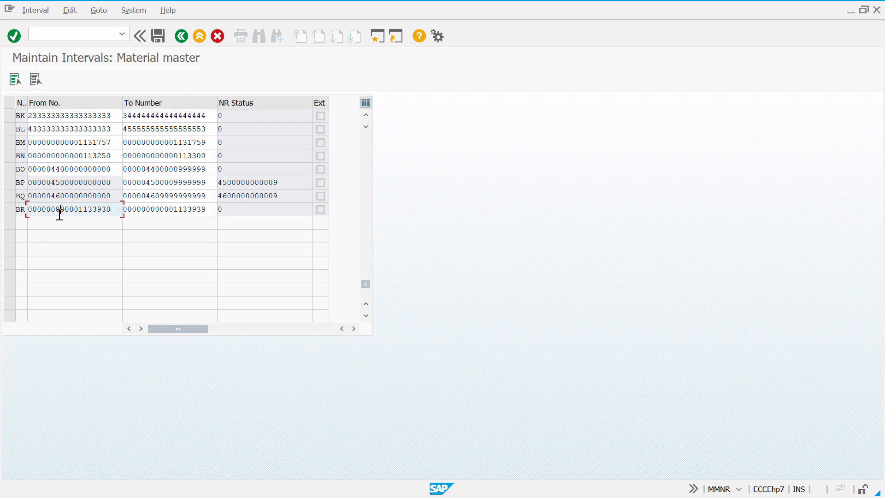
{"action": "left_click", "coordinate": [29, 11]}
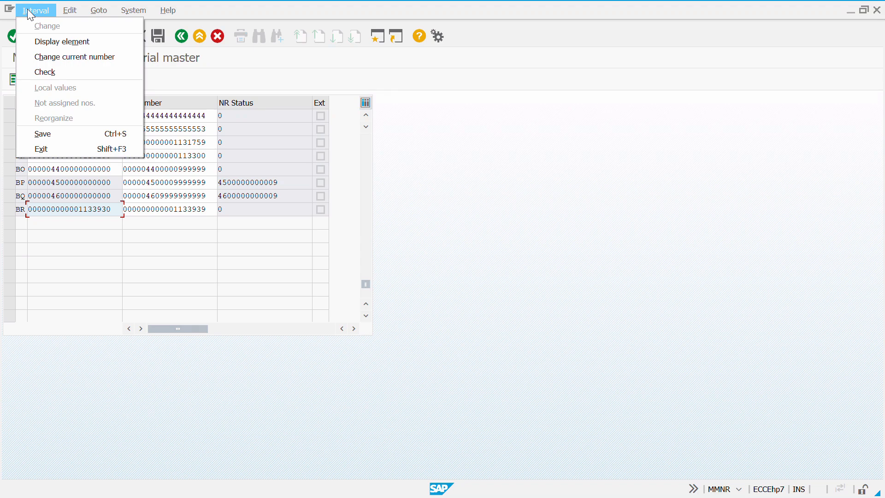
{"action": "left_click", "coordinate": [264, 336]}
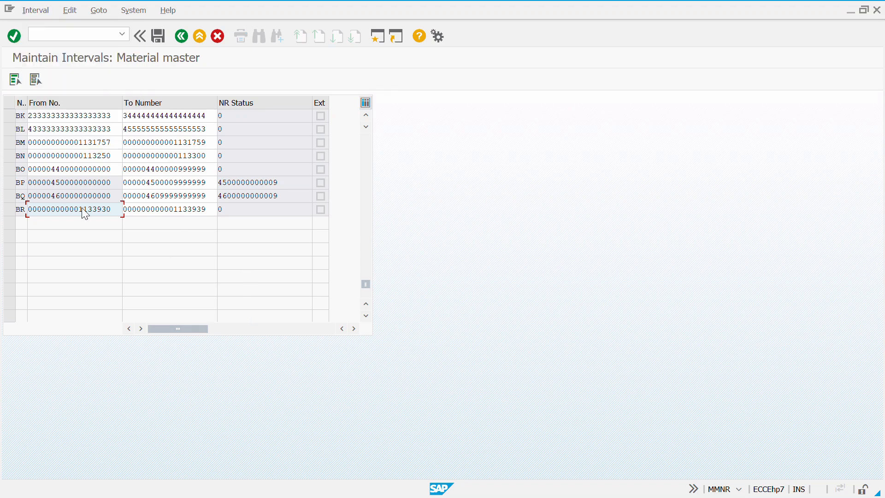
Examine the editable intervals at the start of the list, including the limits of interval 13, and leave interval maintenance
{"action": "scroll", "coordinate": [85, 214], "scroll_direction": "up", "scroll_amount": 15}
{"action": "scroll", "coordinate": [85, 214], "scroll_direction": "up", "scroll_amount": 10}
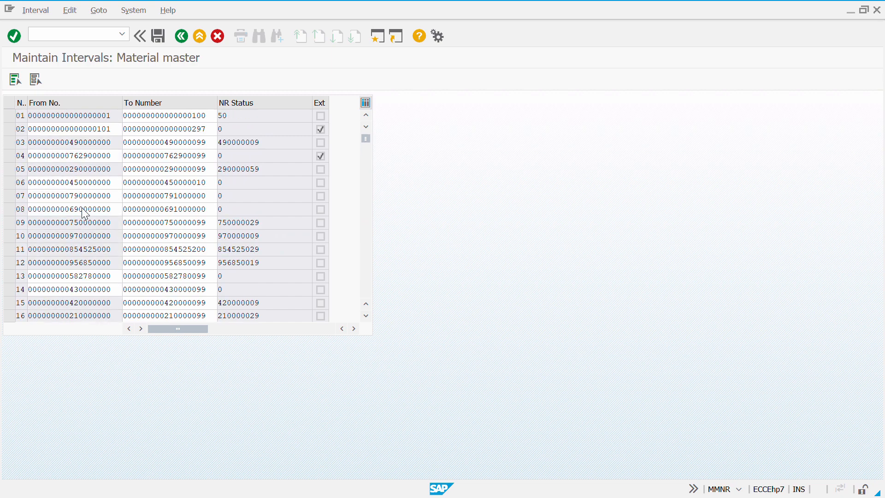
{"action": "double_click", "coordinate": [83, 208]}
{"action": "left_click", "coordinate": [207, 199]}
{"action": "scroll", "coordinate": [209, 203], "scroll_direction": "down", "scroll_amount": 1}
{"action": "scroll", "coordinate": [210, 204], "scroll_direction": "down", "scroll_amount": 1}
{"action": "double_click", "coordinate": [209, 199]}
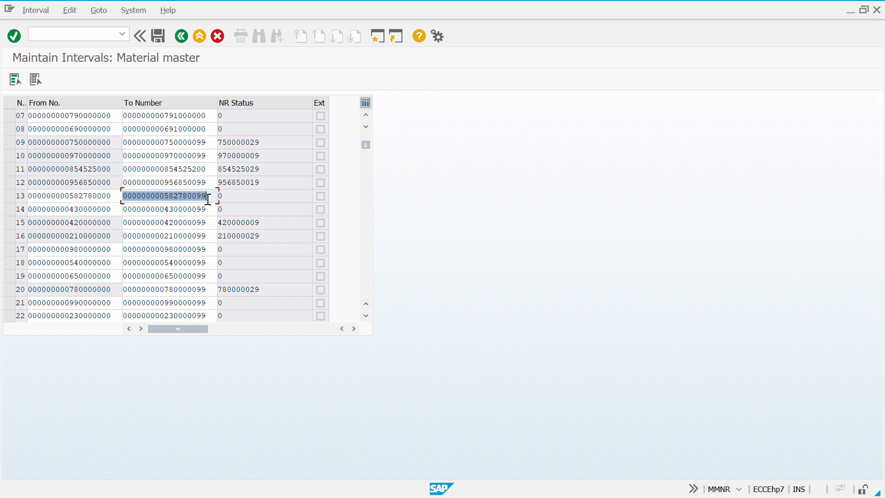
{"action": "left_click", "coordinate": [179, 40]}
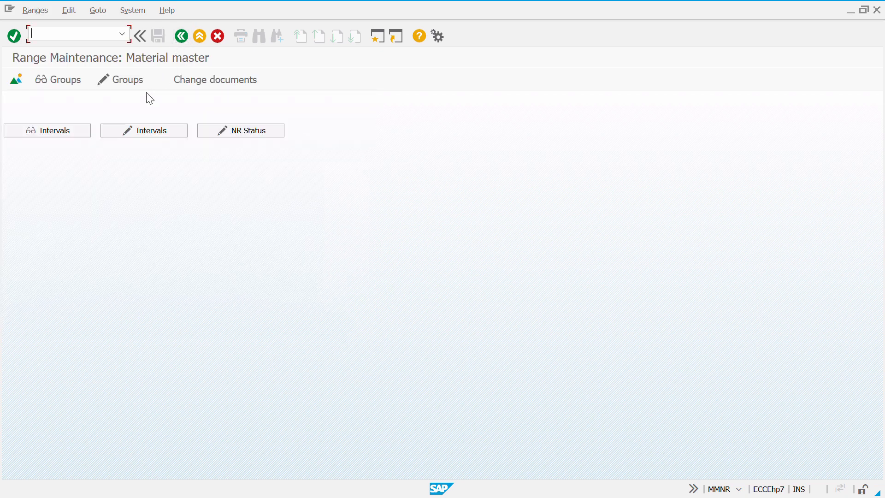
Open group maintenance for number range MATERIALNR and review the non-assigned elements and existing groups
{"action": "left_click", "coordinate": [131, 86]}
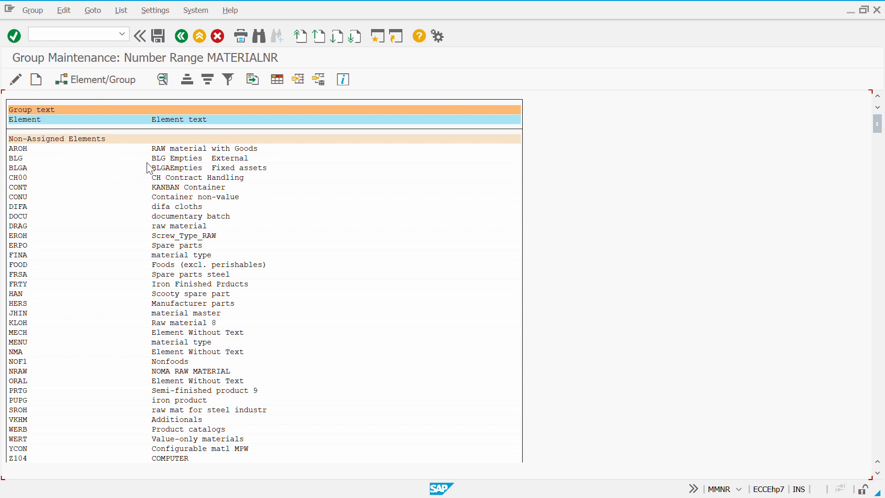
{"action": "scroll", "coordinate": [148, 167], "scroll_direction": "down", "scroll_amount": 2}
{"action": "scroll", "coordinate": [148, 167], "scroll_direction": "down", "scroll_amount": 4}
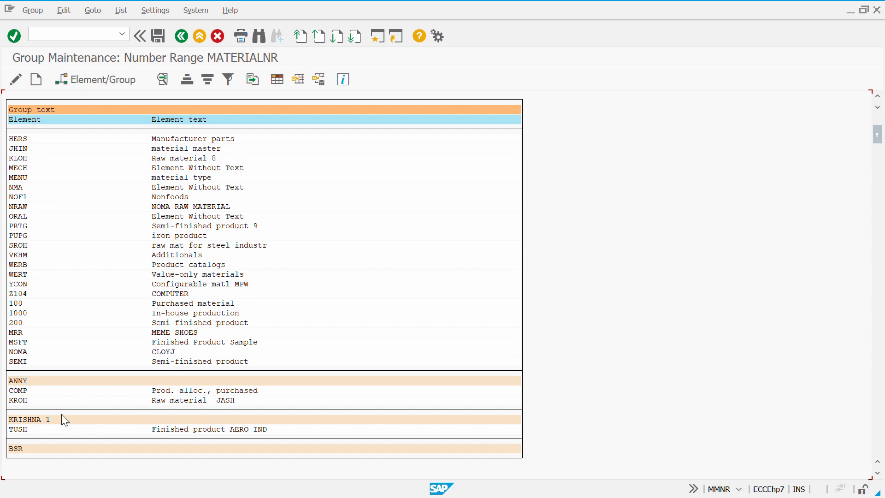
{"action": "scroll", "coordinate": [109, 426], "scroll_direction": "down", "scroll_amount": 2}
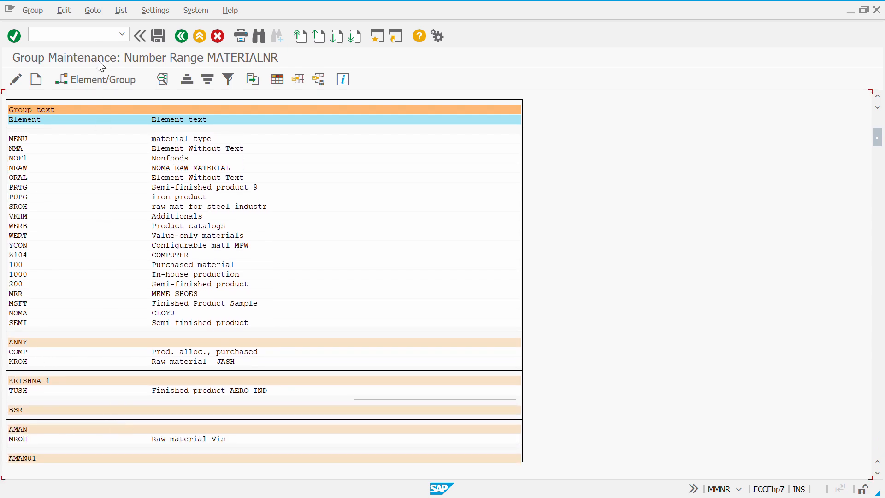
{"action": "left_click", "coordinate": [35, 83]}
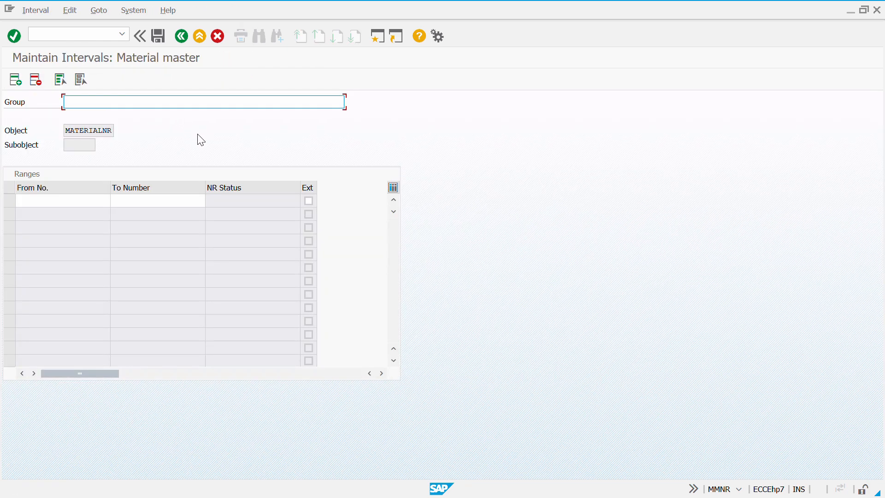
{"action": "type", "text": "Divya"}
{"action": "left_click", "coordinate": [75, 202]}
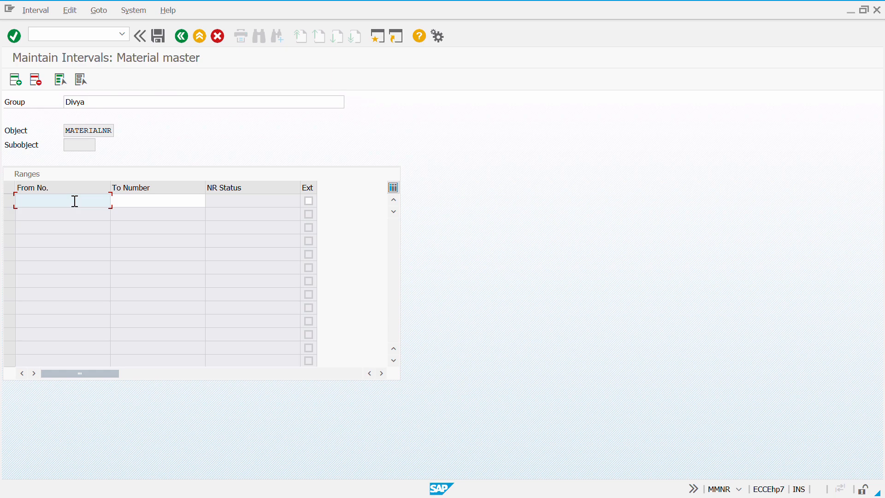
{"action": "type", "text": "300000000000000000"}
{"action": "key", "text": "BackSpace"}
{"action": "type", "text": "4"}
{"action": "key", "text": "Tab"}
{"action": "key", "text": "ctrl+v"}
{"action": "key", "text": "BackSpace"}
{"action": "key", "text": "BackSpace"}
{"action": "key", "text": "BackSpace"}
{"action": "key", "text": "BackSpace"}
{"action": "key", "text": "BackSpace"}
{"action": "key", "text": "BackSpace"}
{"action": "key", "text": "BackSpace"}
{"action": "key", "text": "BackSpace"}
{"action": "key", "text": "BackSpace"}
{"action": "key", "text": "BackSpace"}
{"action": "key", "text": "BackSpace"}
{"action": "key", "text": "BackSpace"}
{"action": "key", "text": "BackSpace"}
{"action": "key", "text": "BackSpace"}
{"action": "key", "text": "BackSpace"}
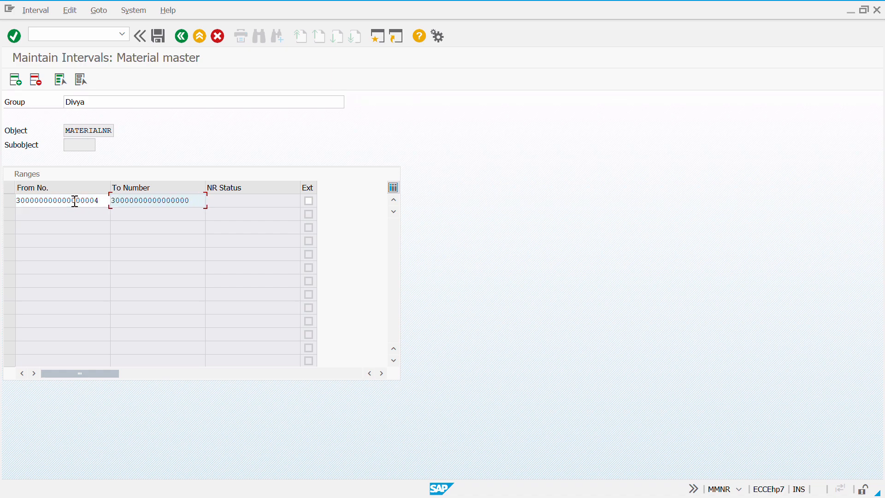
{"action": "key", "text": "BackSpace"}
{"action": "key", "text": "BackSpace"}
{"action": "type", "text": "99999999999999999"}
{"action": "left_click", "coordinate": [77, 208]}
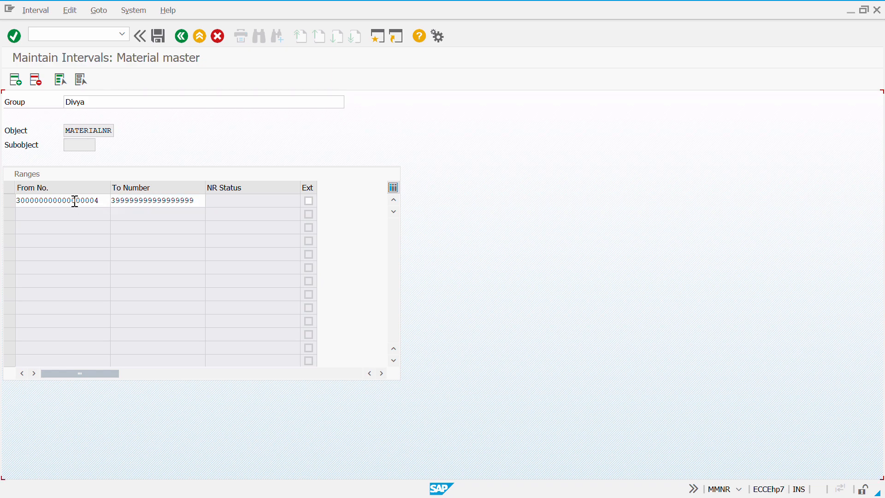
{"action": "key", "text": "Return"}
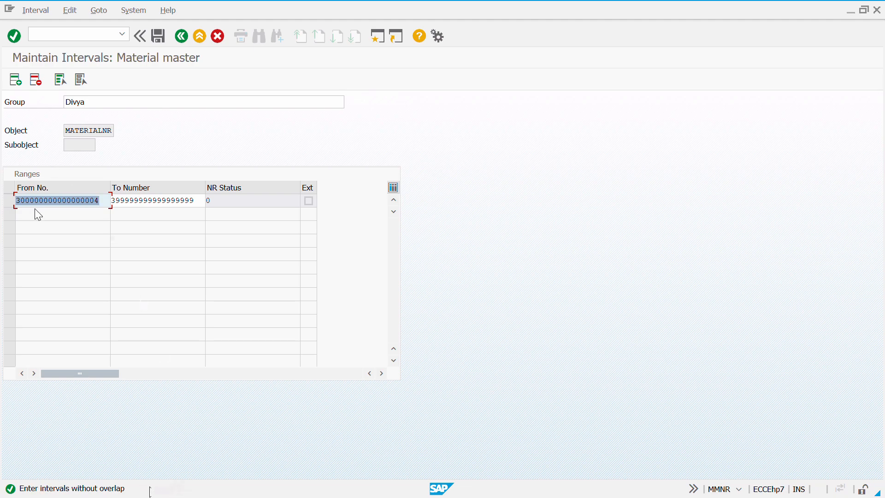
{"action": "key", "text": "Left"}
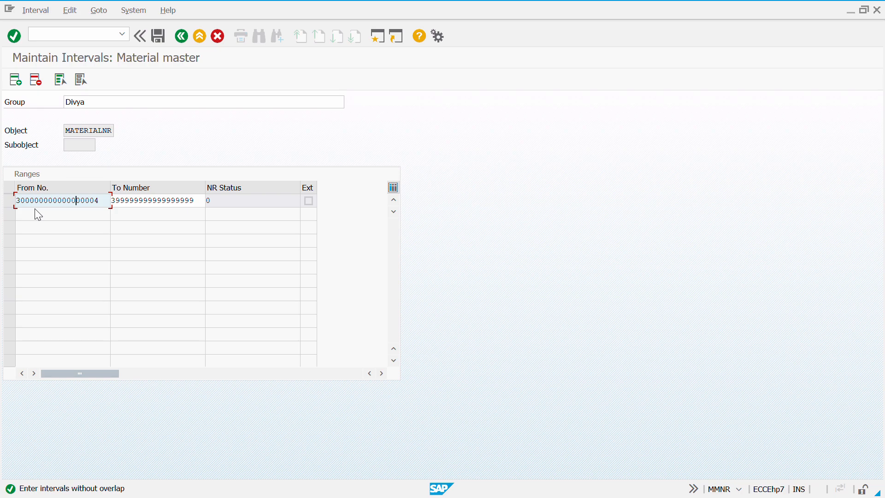
{"action": "key", "text": "Insert"}
{"action": "type", "text": "4"}
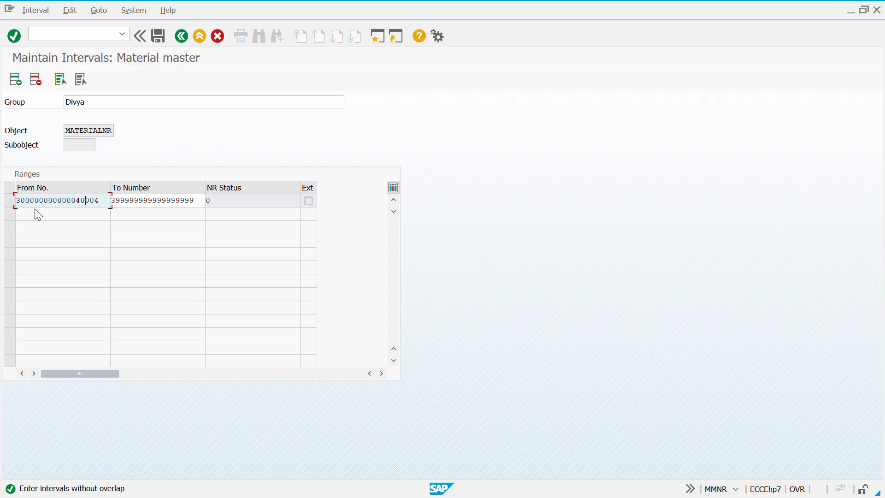
{"action": "key", "text": "Tab"}
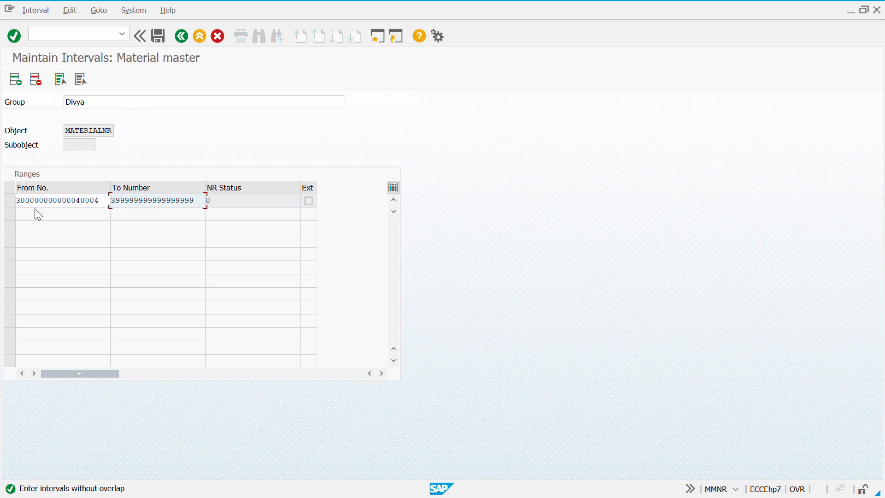
{"action": "type", "text": "00000000000099999"}
{"action": "key", "text": "Return"}
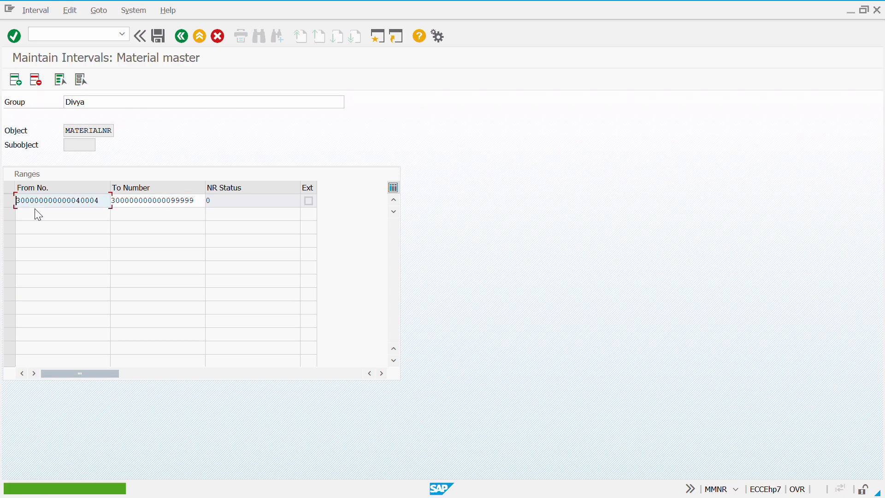
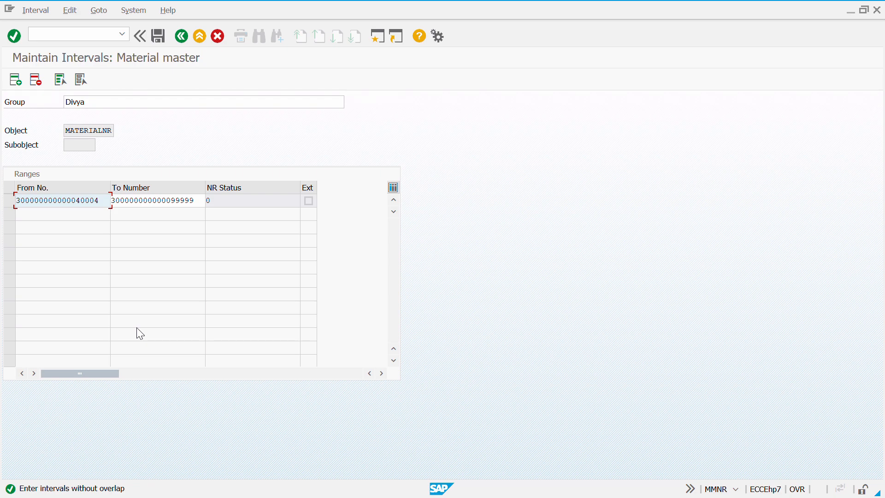
{"action": "key", "text": "F3"}
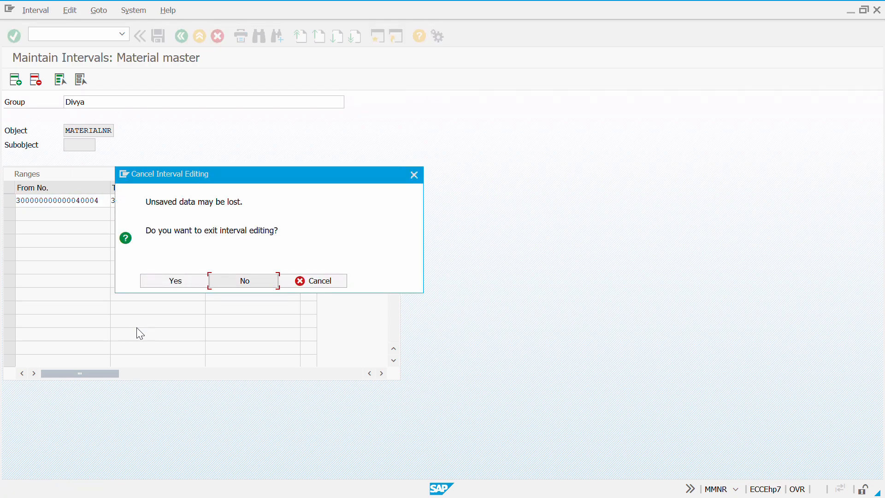
{"action": "key", "text": "Left"}
{"action": "key", "text": "Return"}
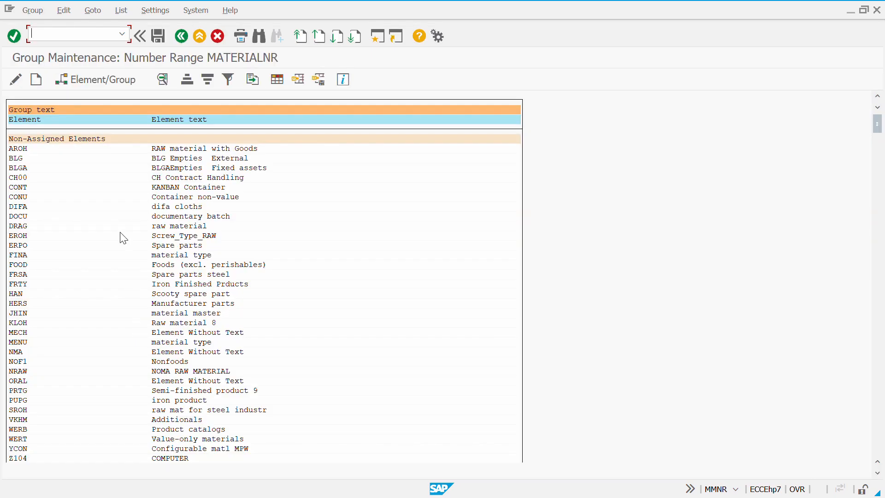
Find material type ROHD in the group maintenance list and assign it to the group MATERIAL MASTER
{"action": "left_click", "coordinate": [101, 81]}
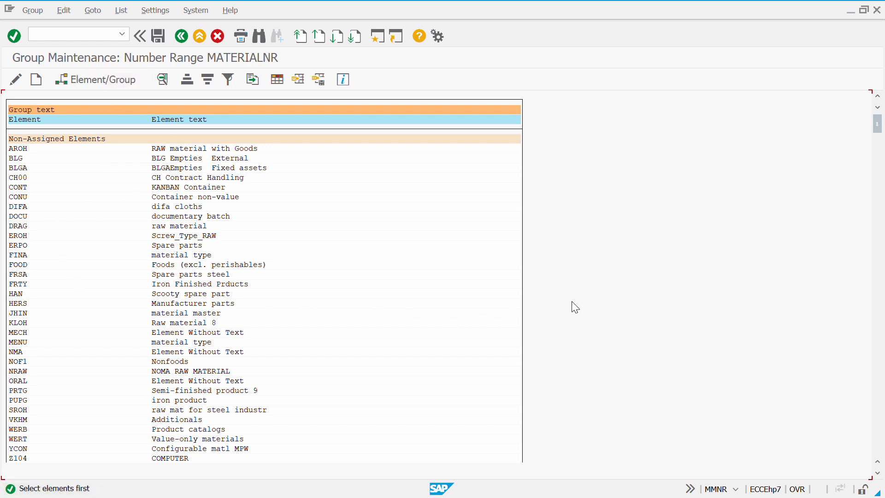
{"action": "key", "text": "ctrl+f"}
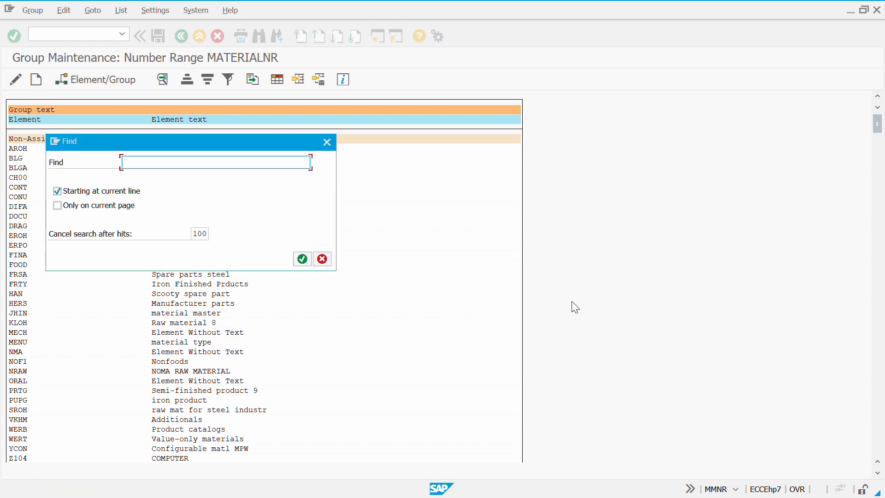
{"action": "type", "text": "rohd"}
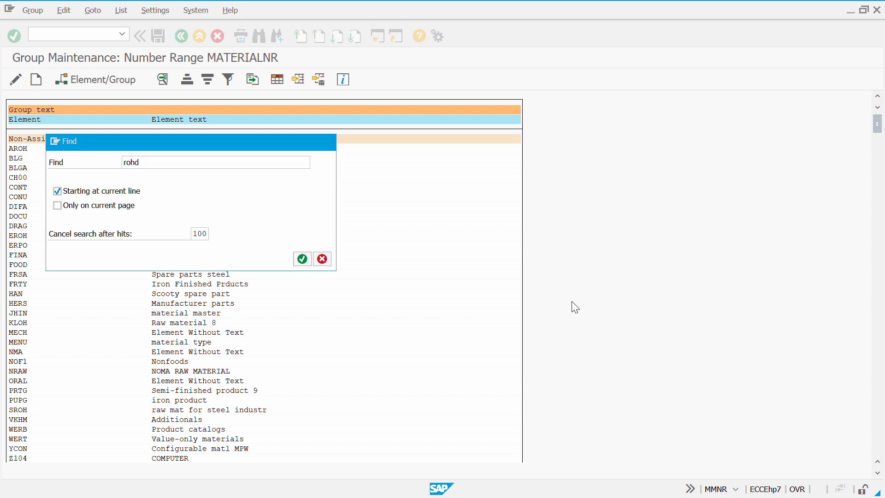
{"action": "key", "text": "Return"}
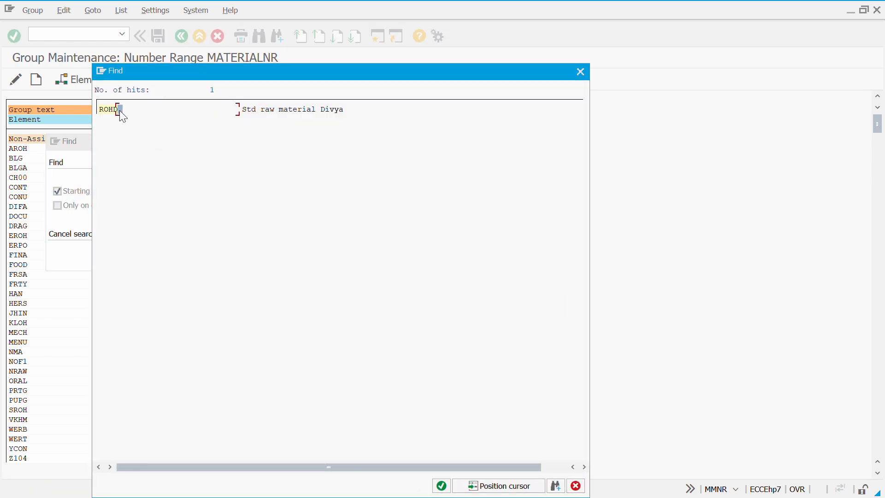
{"action": "left_click", "coordinate": [105, 110]}
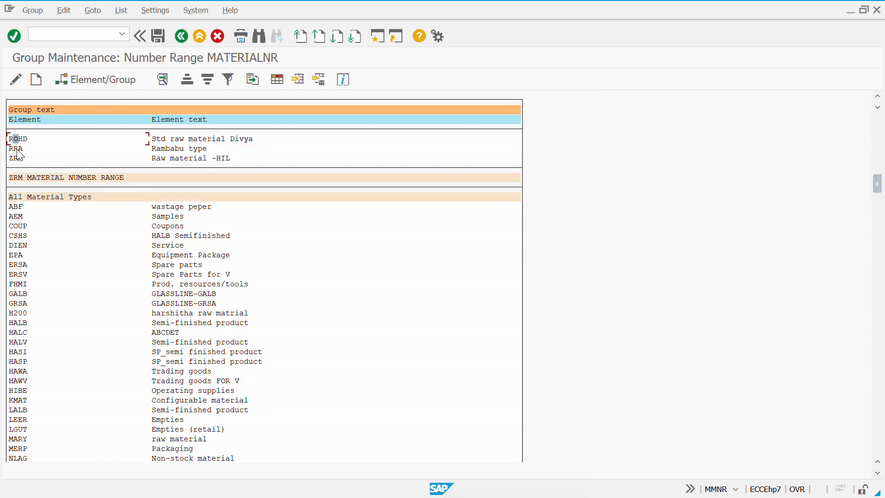
{"action": "scroll", "coordinate": [42, 168], "scroll_direction": "up", "scroll_amount": 1}
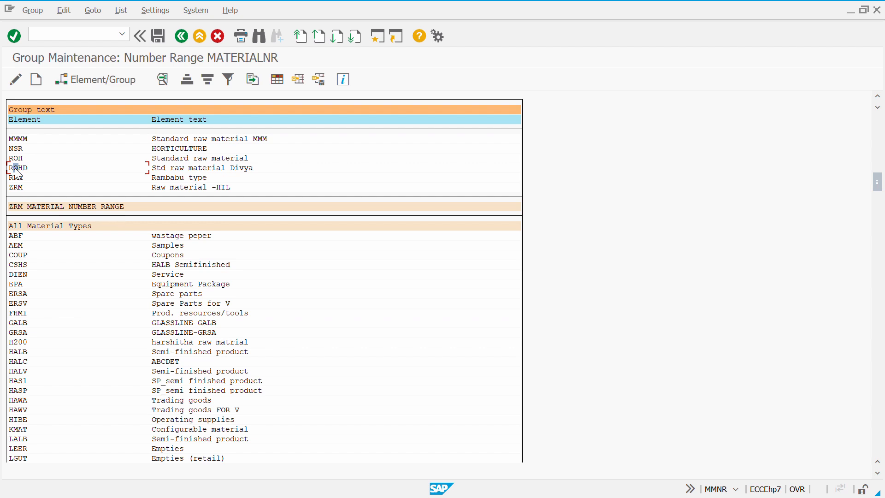
{"action": "left_click", "coordinate": [117, 87]}
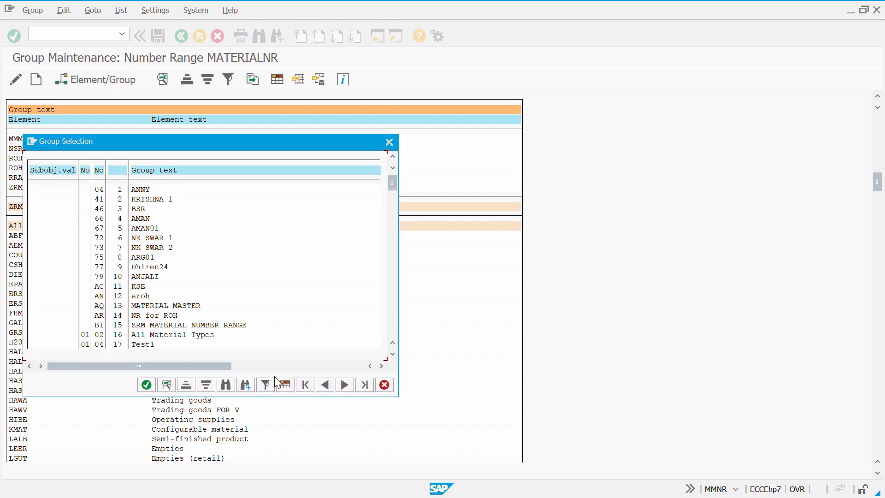
{"action": "scroll", "coordinate": [241, 301], "scroll_direction": "down", "scroll_amount": 3}
{"action": "scroll", "coordinate": [243, 302], "scroll_direction": "down", "scroll_amount": 1}
{"action": "scroll", "coordinate": [243, 302], "scroll_direction": "down", "scroll_amount": 1}
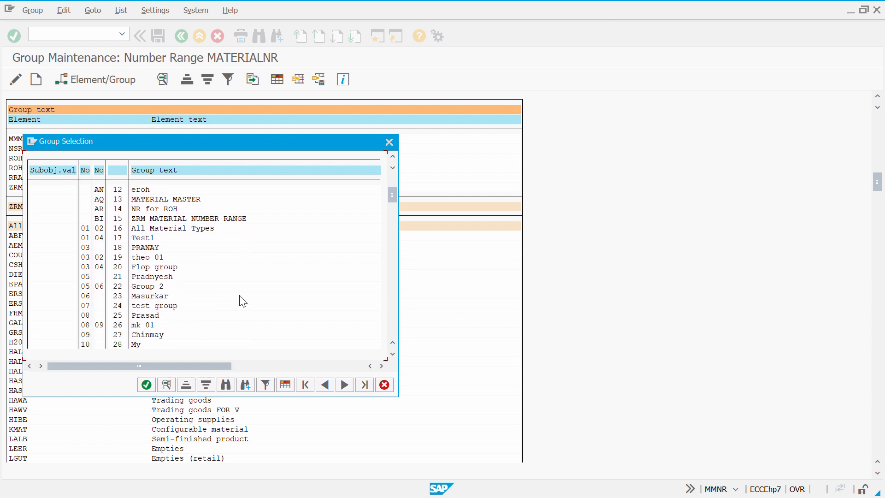
{"action": "scroll", "coordinate": [243, 301], "scroll_direction": "up", "scroll_amount": 1}
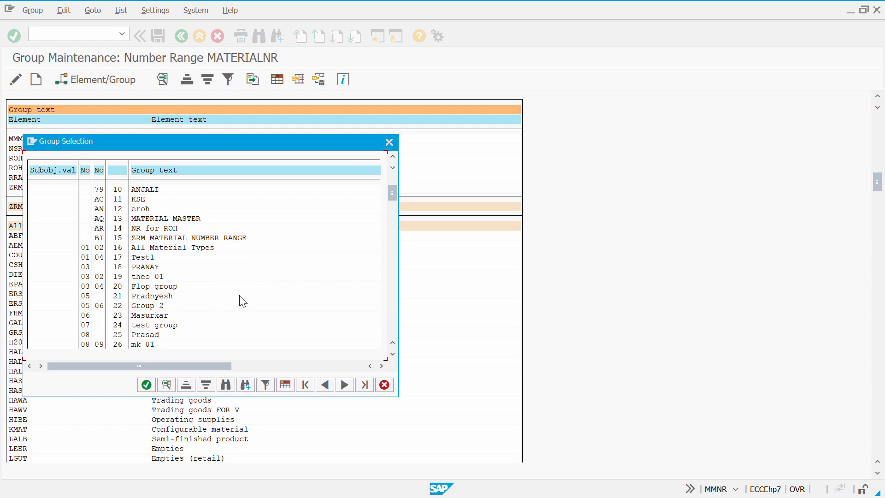
{"action": "left_click", "coordinate": [117, 220]}
{"action": "double_click", "coordinate": [118, 220]}
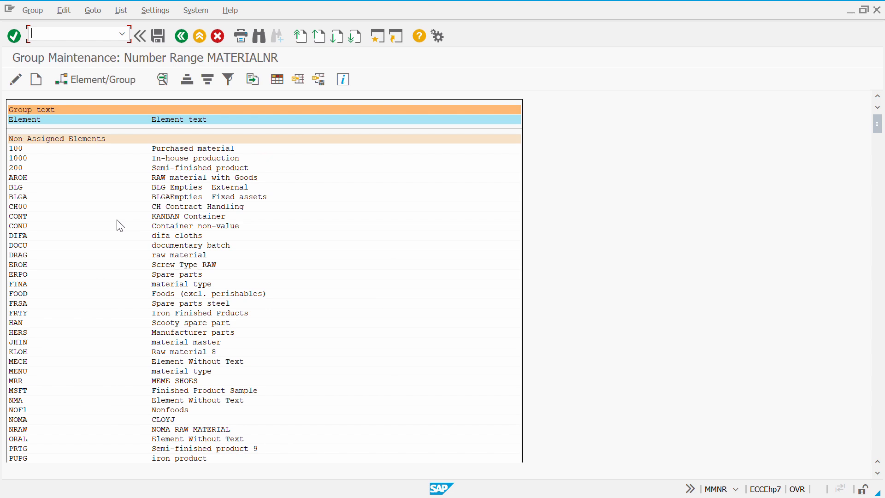
Search the group list for ROHD, check which group it belongs to, and exit group editing without saving
{"action": "key", "text": "ctrl+f"}
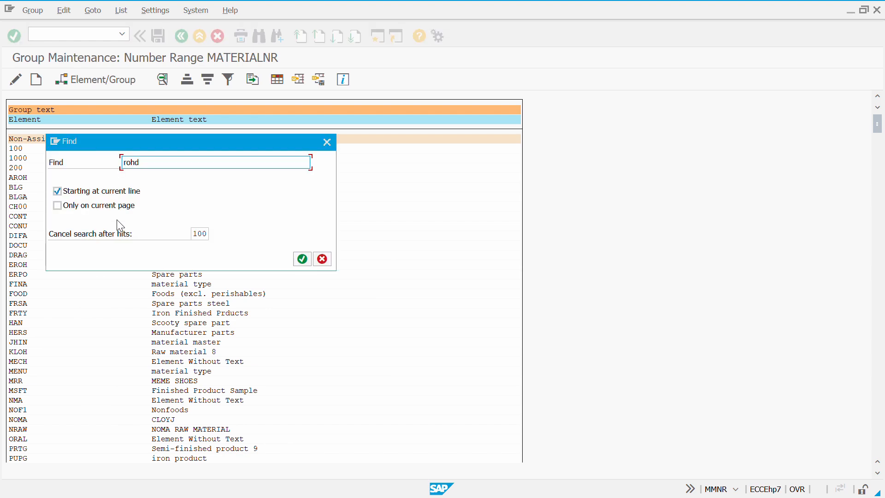
{"action": "key", "text": "Return"}
{"action": "key", "text": "Escape"}
{"action": "key", "text": "Return"}
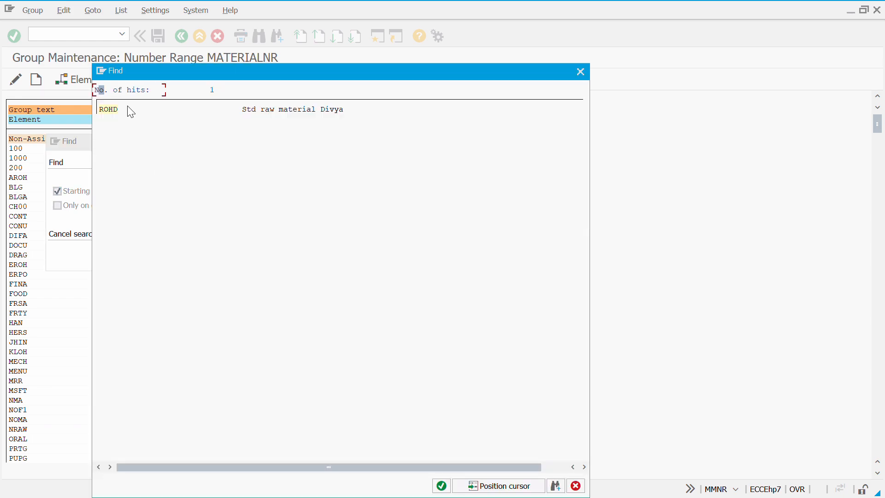
{"action": "double_click", "coordinate": [113, 110]}
{"action": "scroll", "coordinate": [108, 219], "scroll_direction": "up", "scroll_amount": 2}
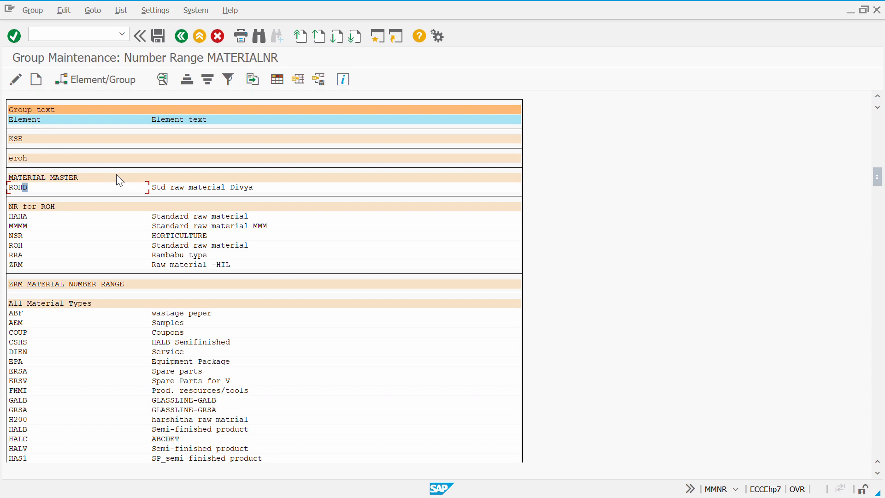
{"action": "key", "text": "F3"}
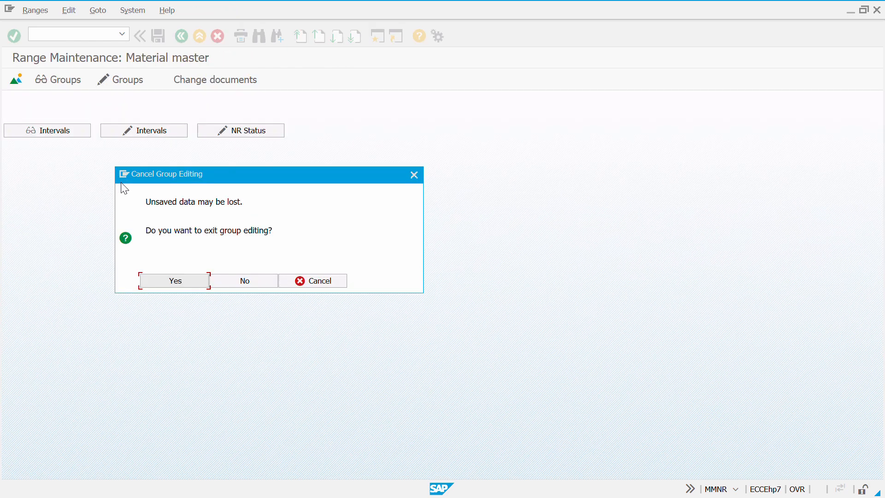
{"action": "left_click", "coordinate": [199, 281]}
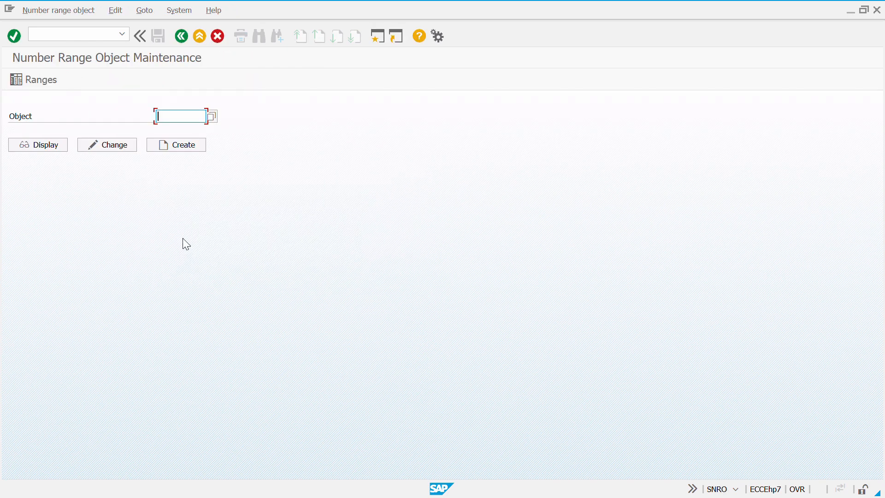
Display the material master number range groups and look up the group of material type ROHD
{"action": "key", "text": "F3"}
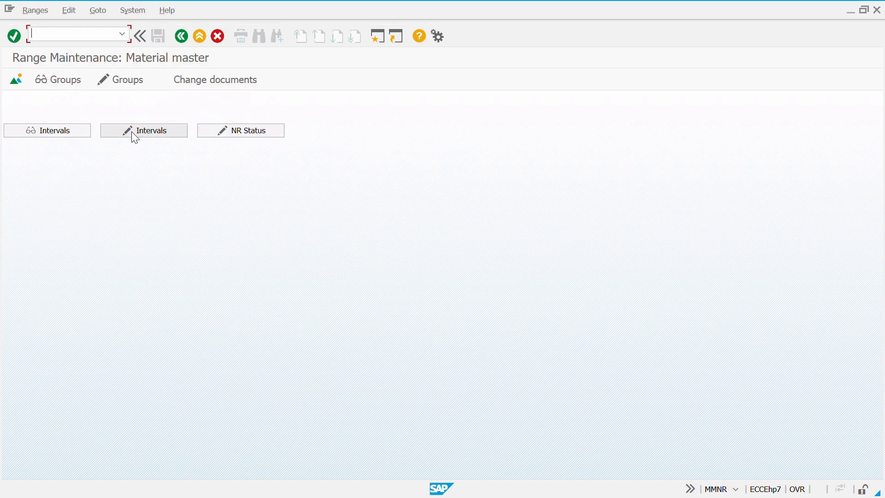
{"action": "left_click", "coordinate": [66, 85]}
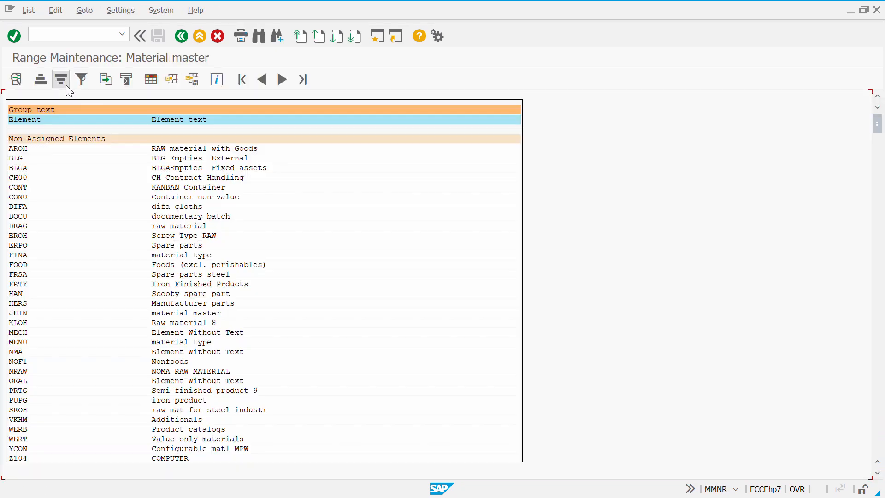
{"action": "key", "text": "ctrl+f"}
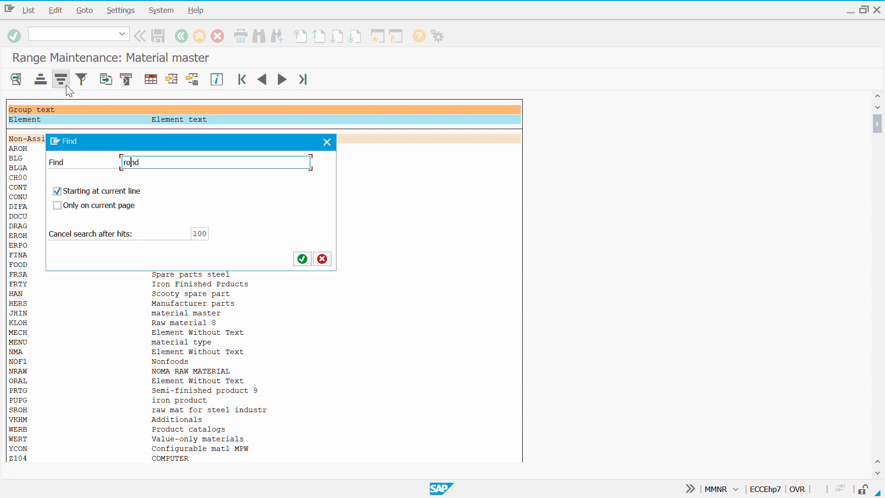
{"action": "key", "text": "Return"}
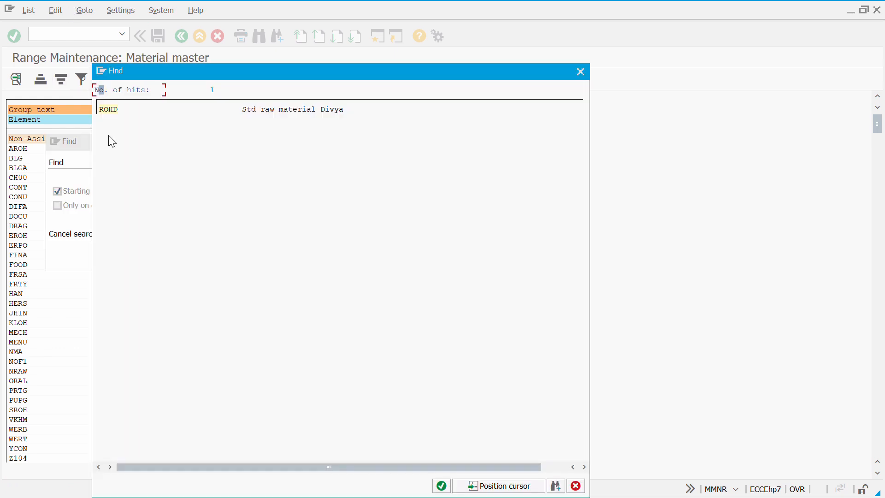
{"action": "double_click", "coordinate": [112, 111]}
{"action": "scroll", "coordinate": [48, 186], "scroll_direction": "up", "scroll_amount": 2}
{"action": "scroll", "coordinate": [48, 186], "scroll_direction": "up", "scroll_amount": 2}
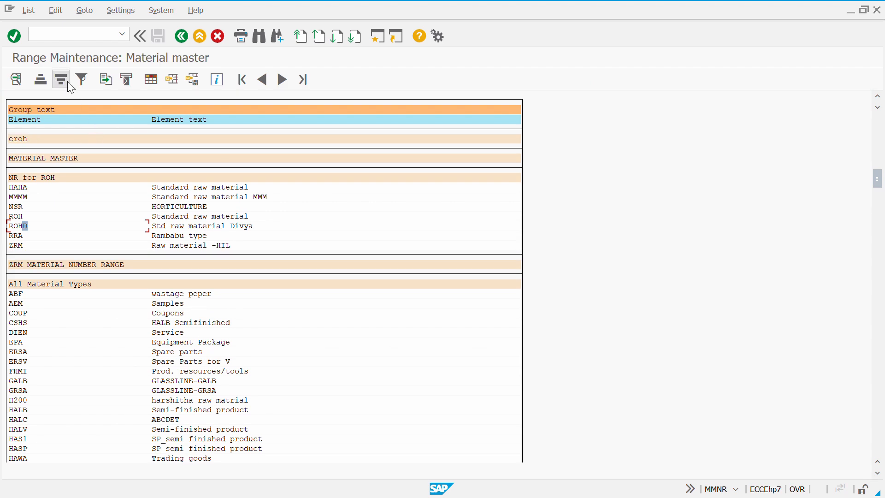
{"action": "key", "text": "F3"}
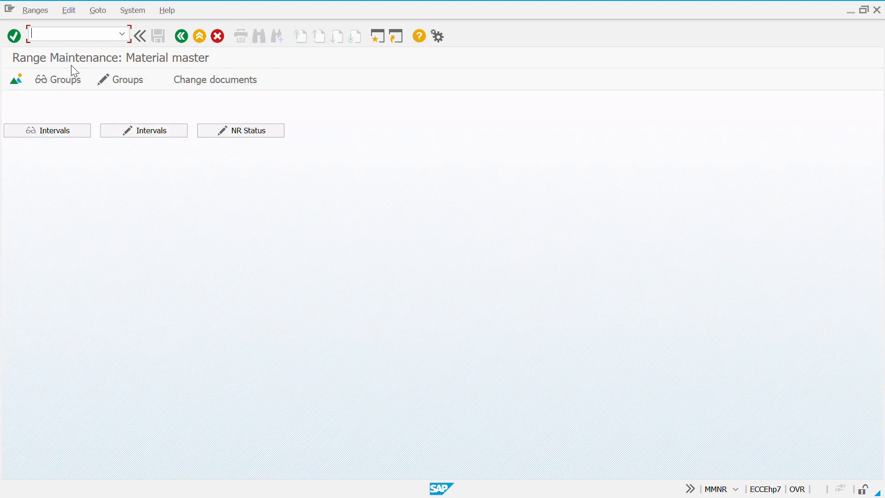
In group maintenance, assign material type ROHD to the group MATERIAL MASTER and save the change
{"action": "left_click", "coordinate": [117, 79]}
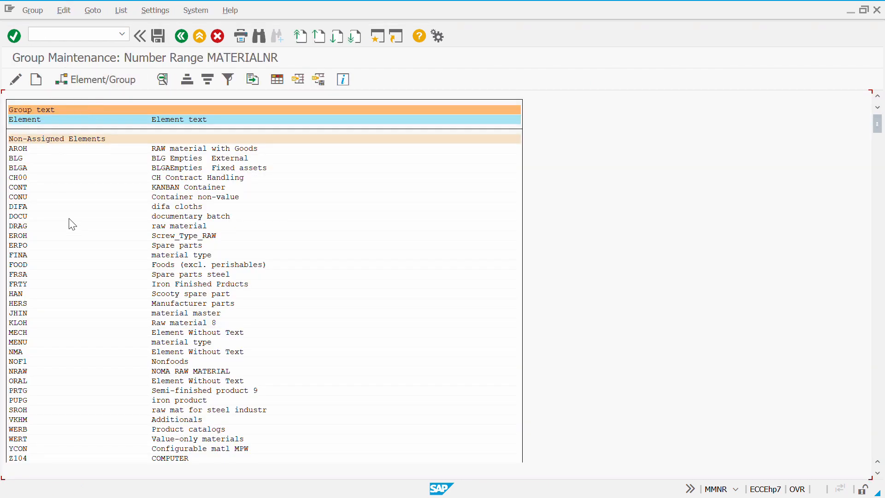
{"action": "key", "text": "ctrl+f"}
{"action": "type", "text": "rohd"}
{"action": "key", "text": "Return"}
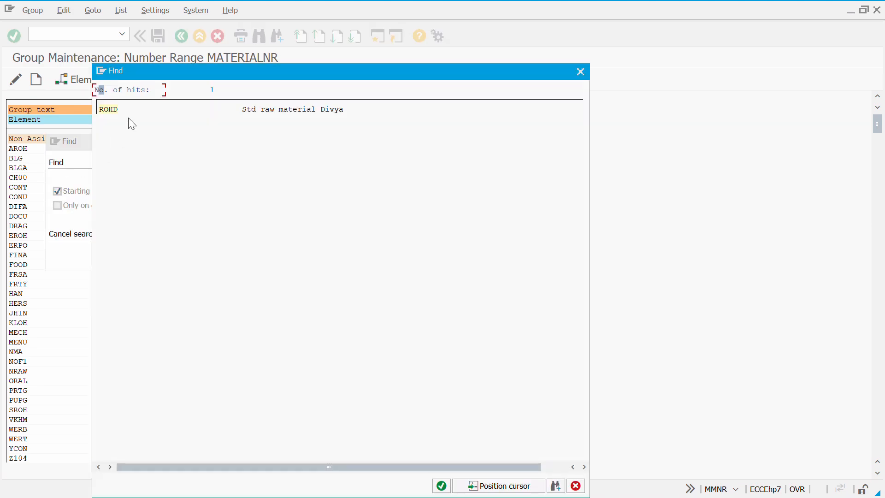
{"action": "double_click", "coordinate": [111, 109]}
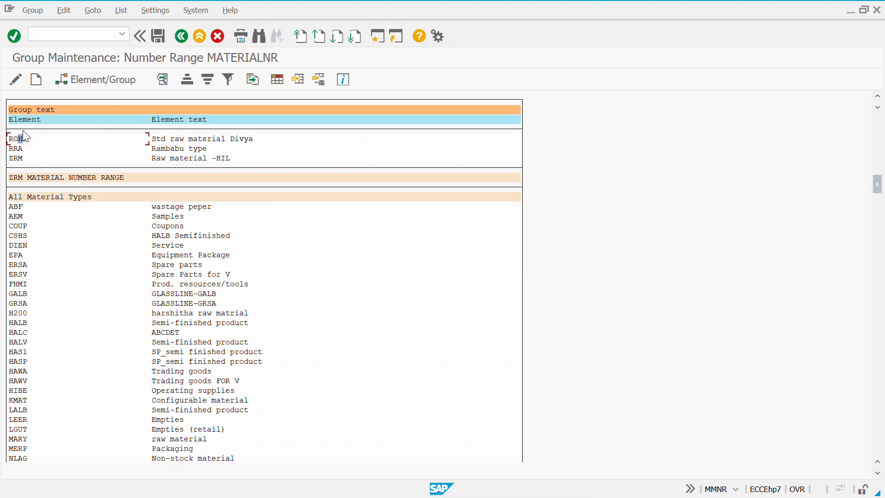
{"action": "left_click", "coordinate": [74, 80]}
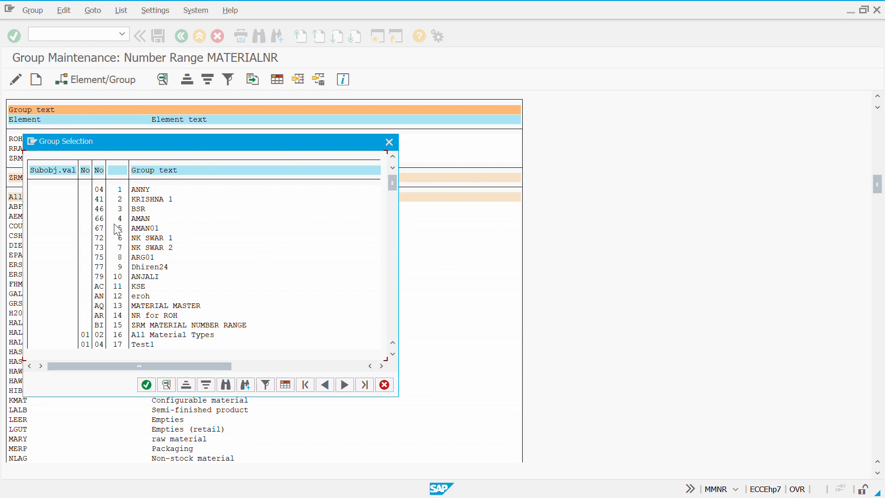
{"action": "double_click", "coordinate": [124, 308]}
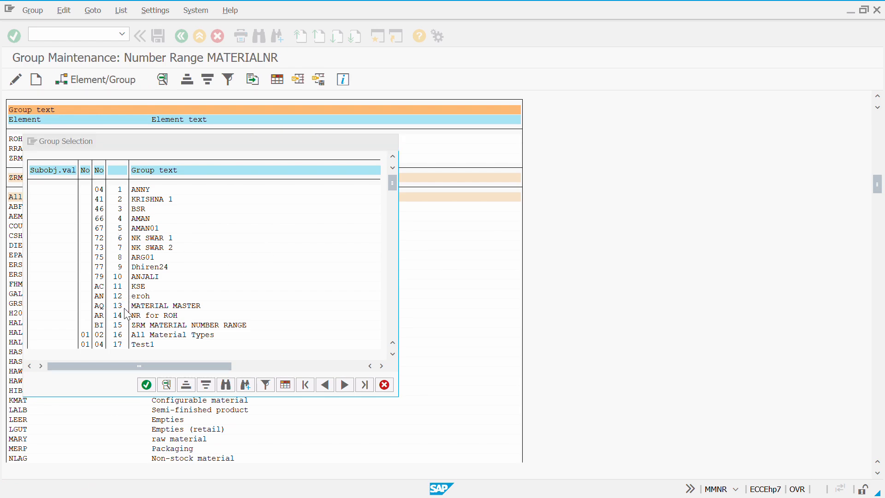
{"action": "key", "text": "ctrl+s"}
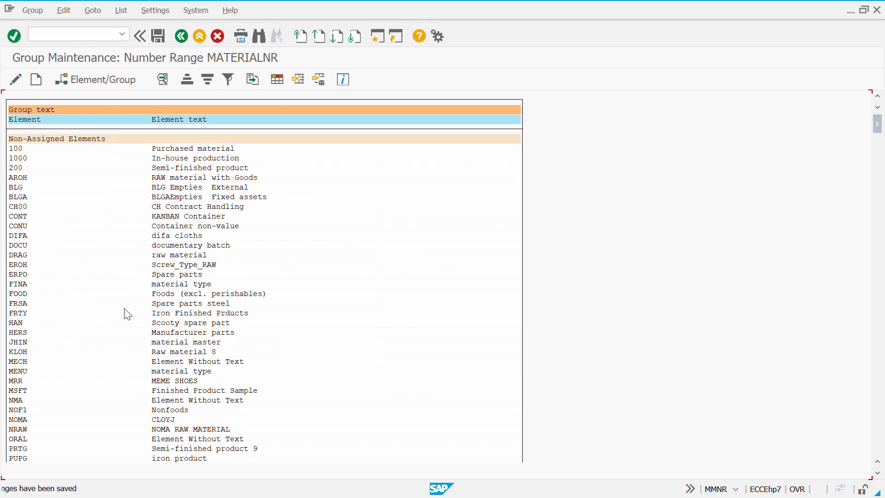
Try to create a material of type ROHD without a material number in transaction MM01, and leave the transaction
{"action": "key", "text": "F3"}
{"action": "key", "text": "F3"}
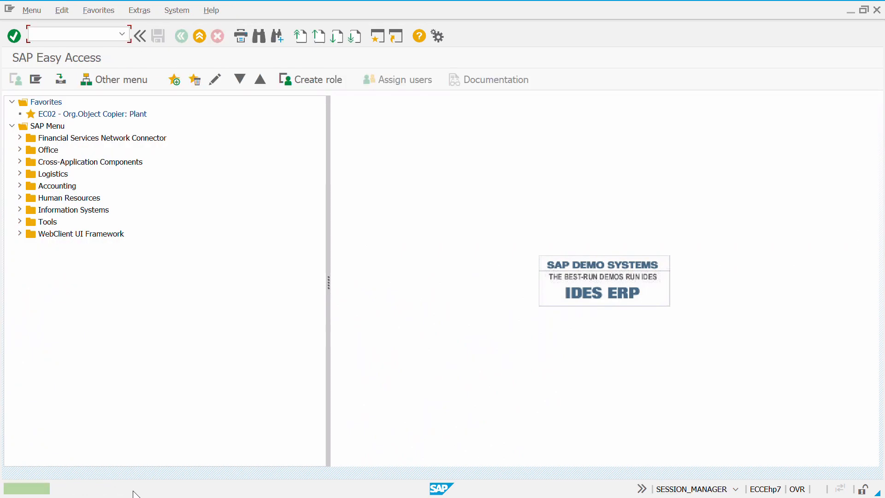
{"action": "type", "text": "mm"}
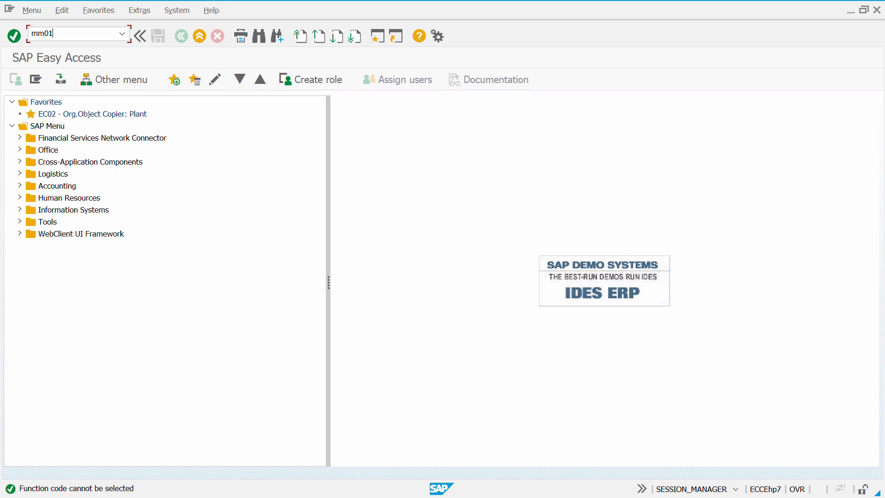
{"action": "type", "text": "01"}
{"action": "key", "text": "Return"}
{"action": "key", "text": "Tab"}
{"action": "key", "text": "Tab"}
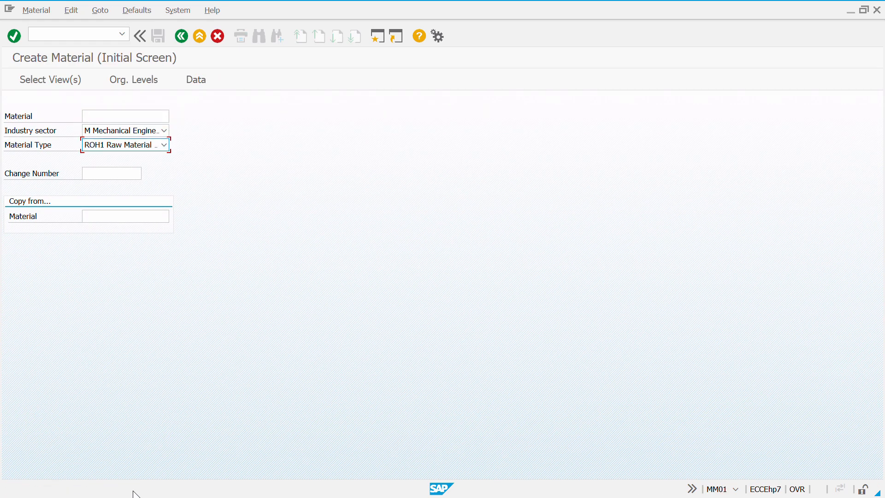
{"action": "key", "text": "Delete"}
{"action": "type", "text": "ROHD"}
{"action": "key", "text": "Return"}
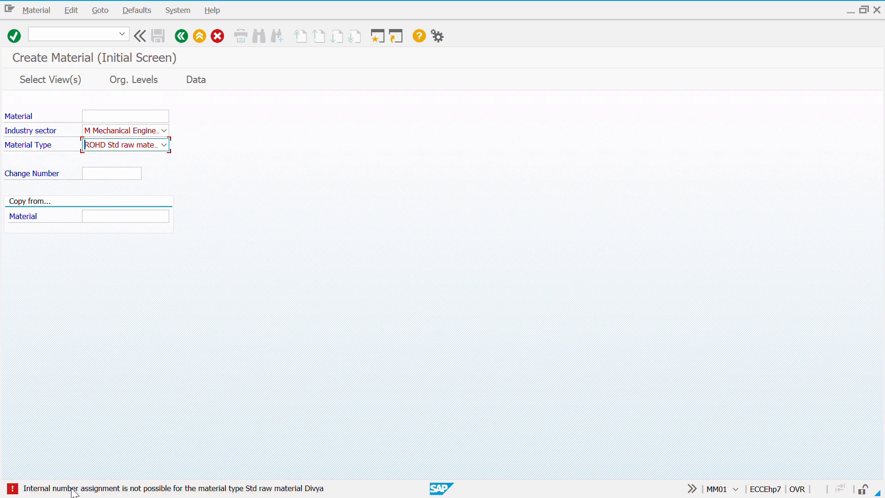
{"action": "key", "text": "F3"}
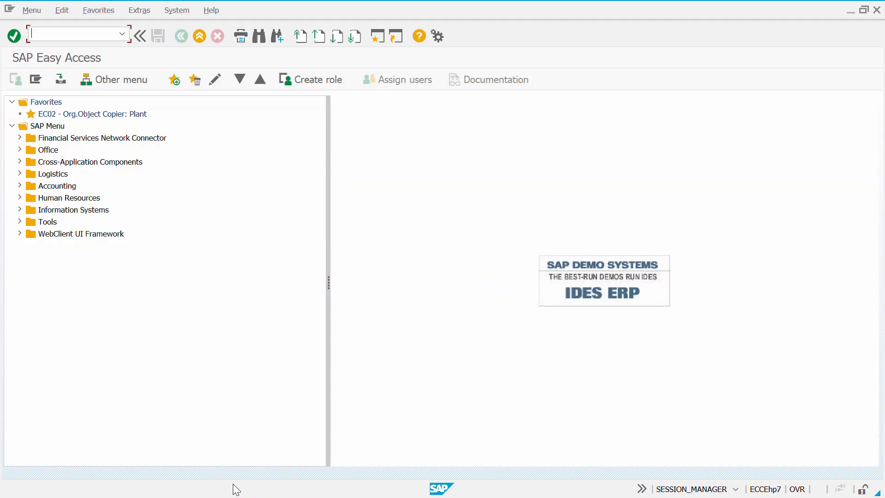
Start transaction SPRO and display the SAP reference implementation guide
{"action": "key", "text": "Return"}
{"action": "key", "text": "BackSpace"}
{"action": "type", "text": "ro"}
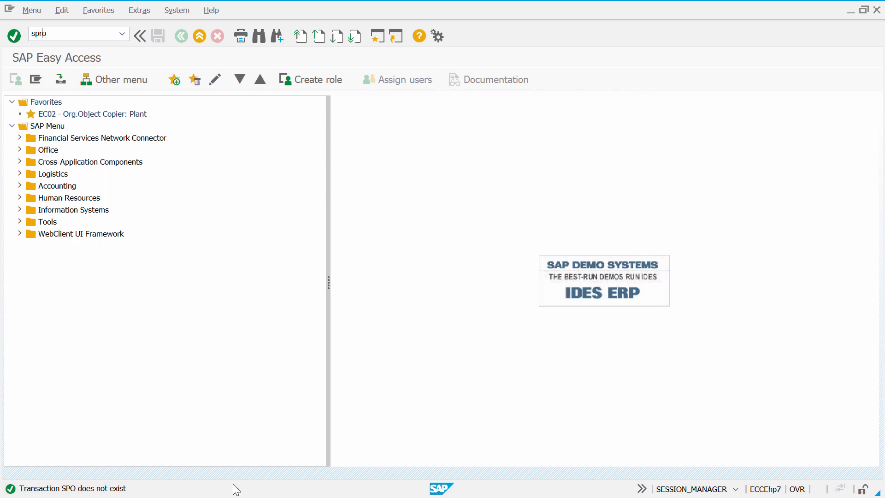
{"action": "key", "text": "Return"}
{"action": "key", "text": "F5"}
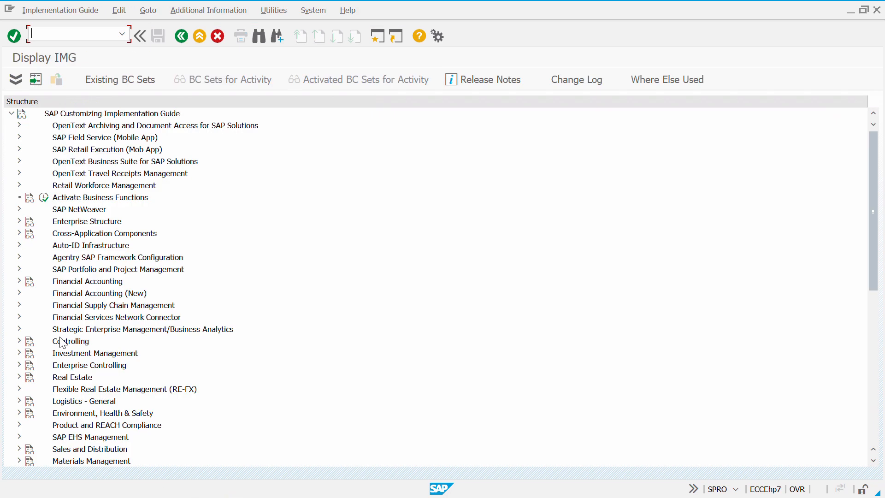
In the implementation guide, expand Logistics - General and its Material Master node
{"action": "scroll", "coordinate": [89, 355], "scroll_direction": "down", "scroll_amount": 1}
{"action": "scroll", "coordinate": [88, 355], "scroll_direction": "down", "scroll_amount": 4}
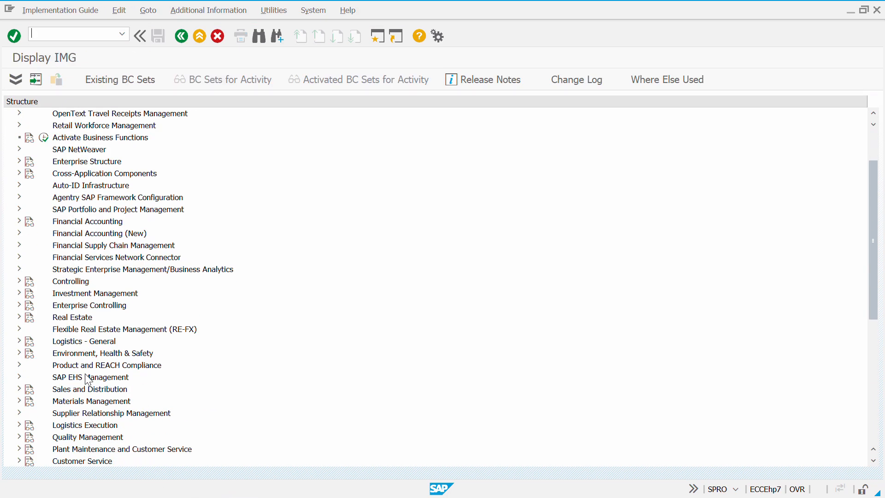
{"action": "double_click", "coordinate": [80, 341]}
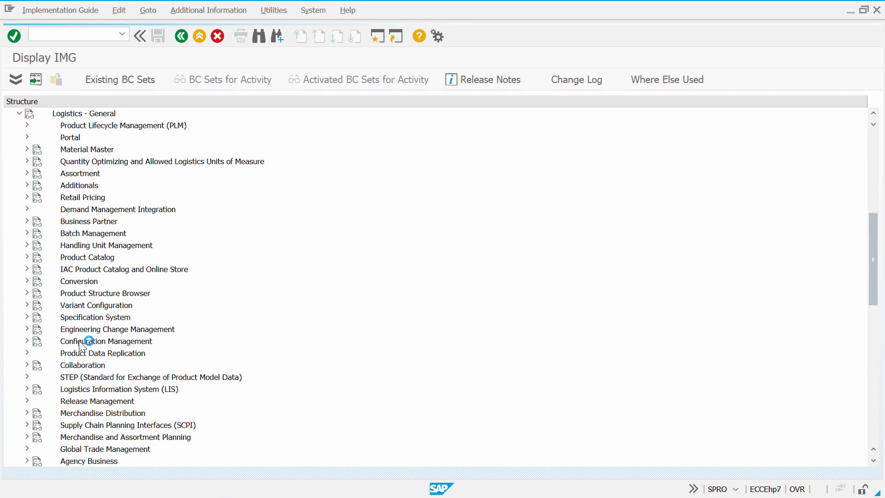
{"action": "key", "text": "Up"}
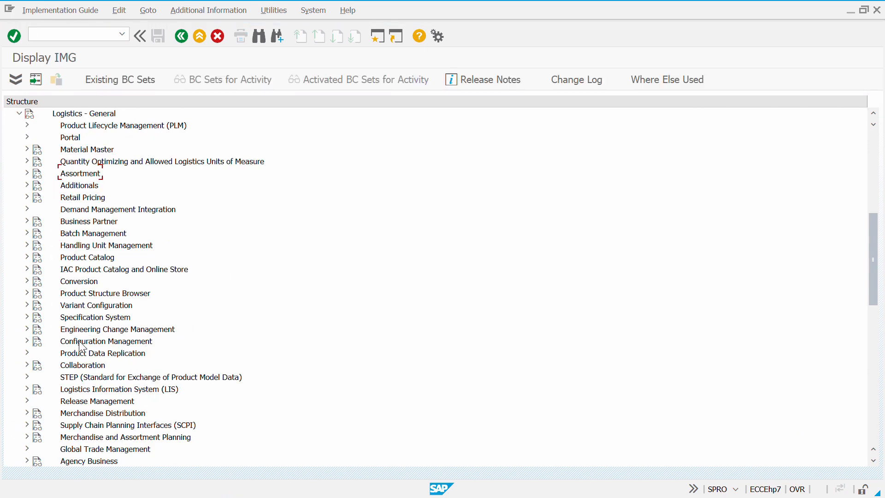
{"action": "key", "text": "Up"}
{"action": "key", "text": "Right"}
Under Basic Settings, expand Material Types and execute the activity Define Number Ranges for Each Material Type
{"action": "key", "text": "Down"}
{"action": "key", "text": "Down"}
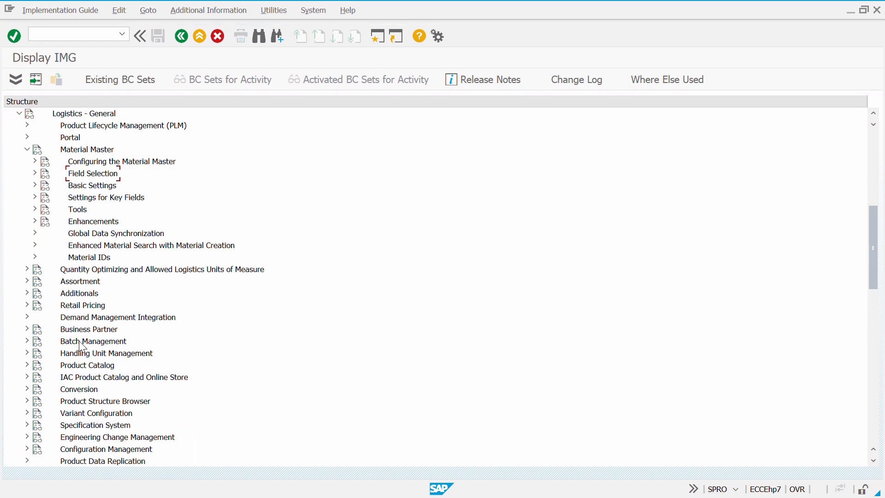
{"action": "key", "text": "Right"}
{"action": "key", "text": "Down"}
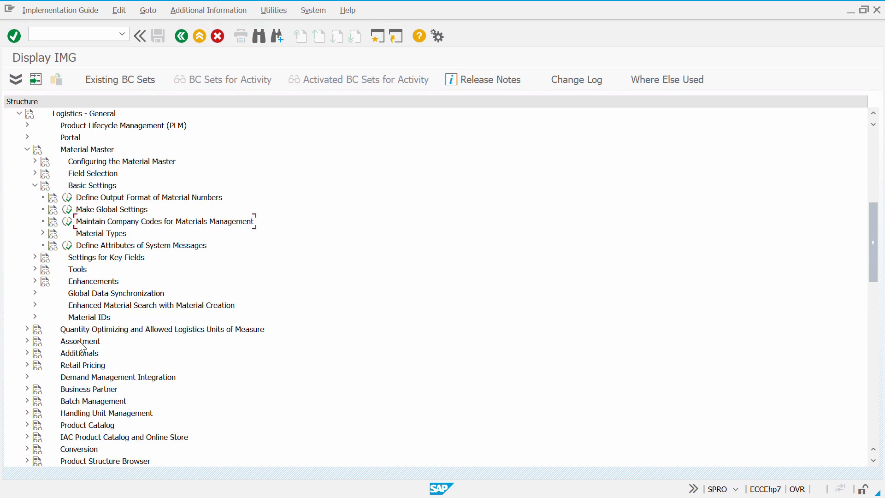
{"action": "key", "text": "Down"}
{"action": "key", "text": "Right"}
{"action": "key", "text": "Down"}
{"action": "key", "text": "Down"}
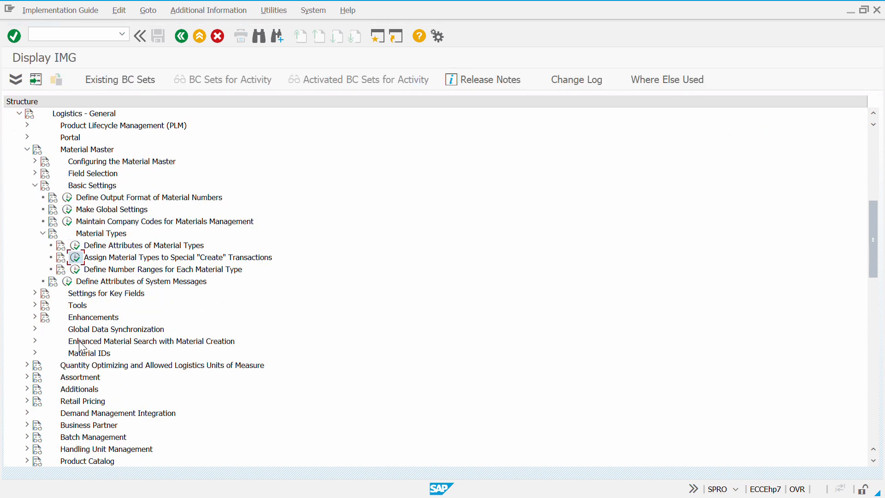
{"action": "key", "text": "Down"}
{"action": "key", "text": "Return"}
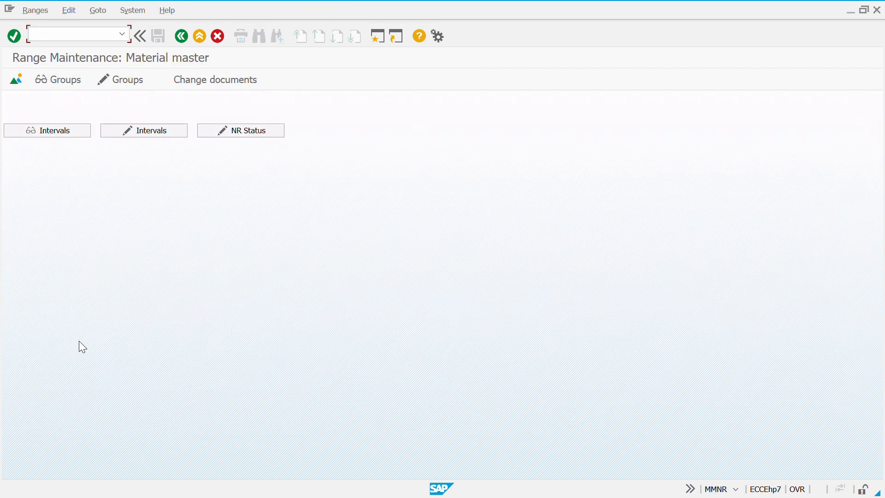
Display the material master number range groups, find material type ROHD to check its group, and return to range maintenance
{"action": "left_click", "coordinate": [53, 81]}
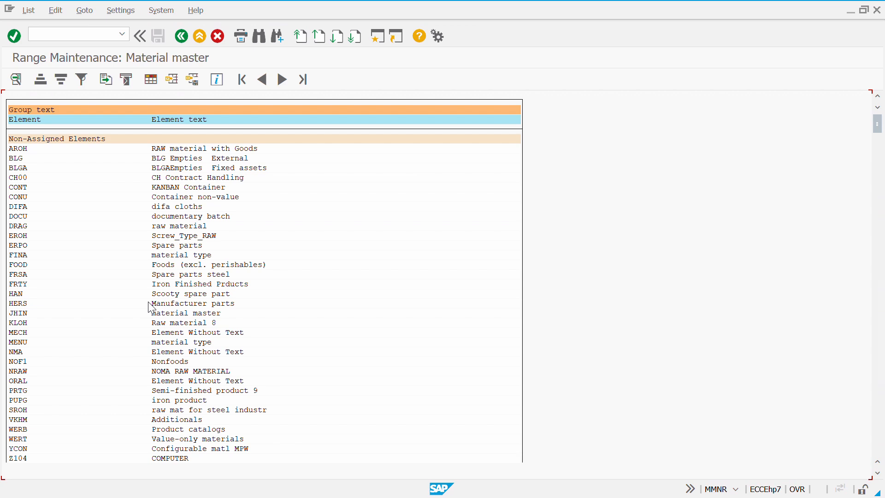
{"action": "key", "text": "ctrl+f"}
{"action": "type", "text": "rihd"}
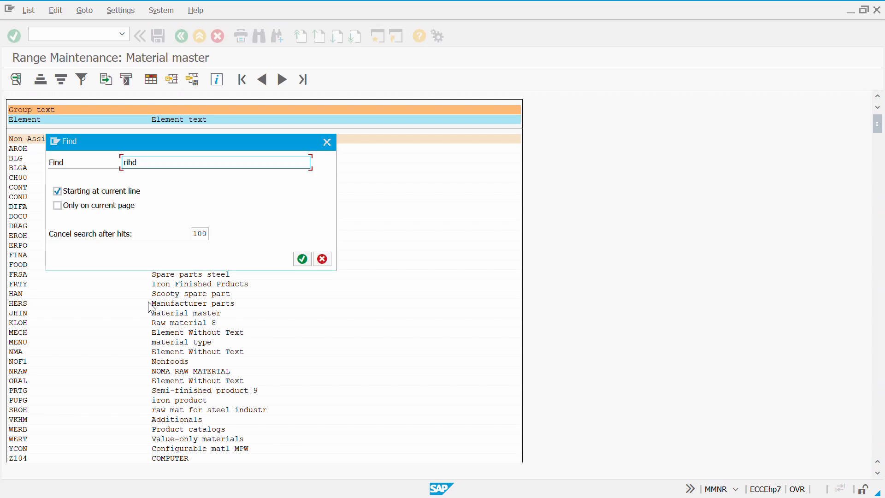
{"action": "key", "text": "BackSpace"}
{"action": "key", "text": "BackSpace"}
{"action": "key", "text": "shift+End"}
{"action": "type", "text": "r"}
{"action": "key", "text": "Return"}
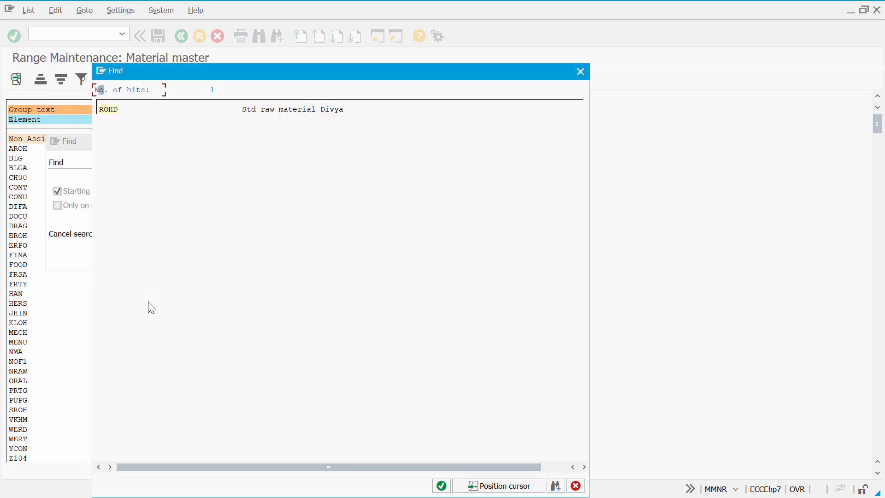
{"action": "left_click", "coordinate": [105, 112]}
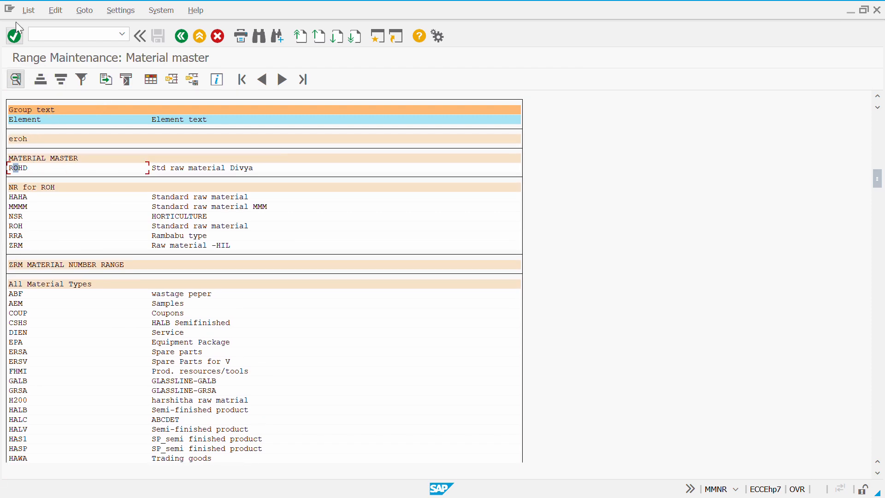
{"action": "left_click", "coordinate": [185, 39]}
{"action": "left_click", "coordinate": [184, 39]}
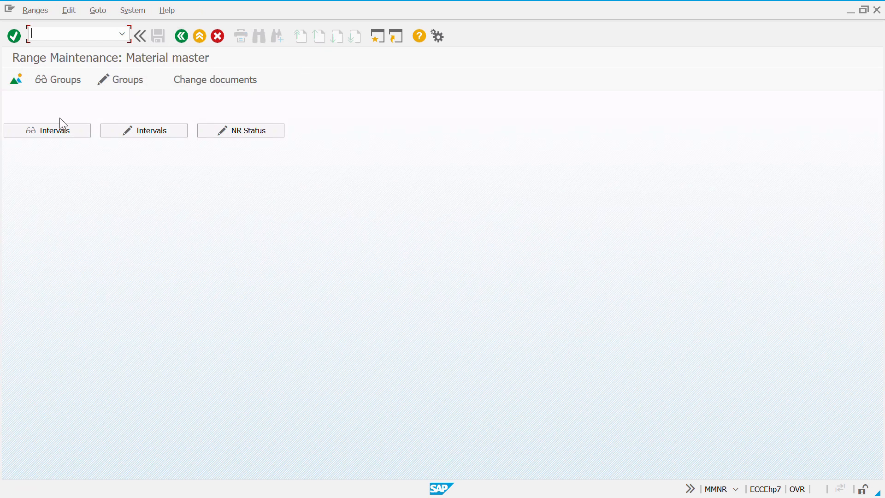
Display the material master number range intervals, examine interval 13, and return to range maintenance
{"action": "left_click", "coordinate": [57, 129]}
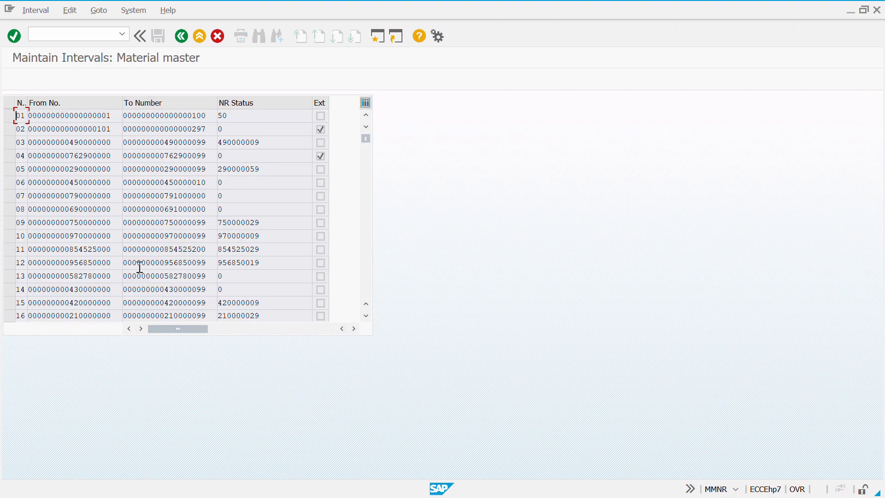
{"action": "scroll", "coordinate": [138, 272], "scroll_direction": "down", "scroll_amount": 1}
{"action": "left_click", "coordinate": [20, 237]}
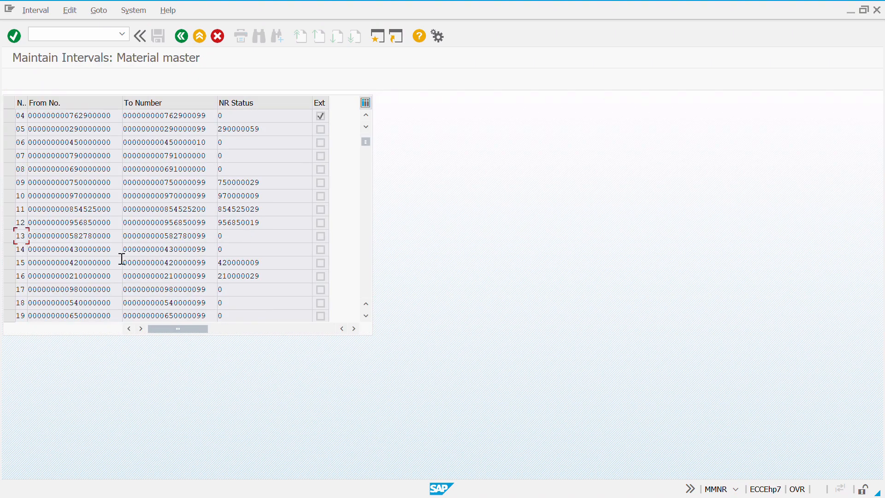
{"action": "key", "text": "F3"}
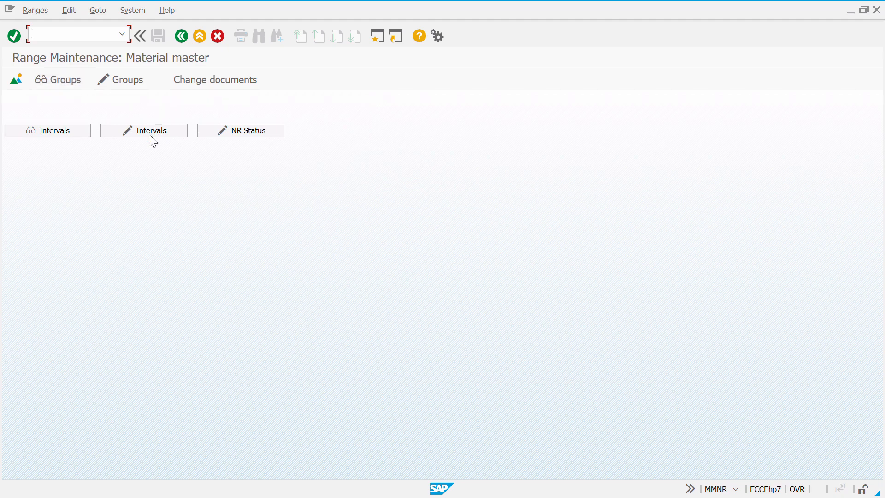
Open group maintenance and examine the details of the first two groups below the non-assigned elements for their number range numbers
{"action": "left_click", "coordinate": [105, 82]}
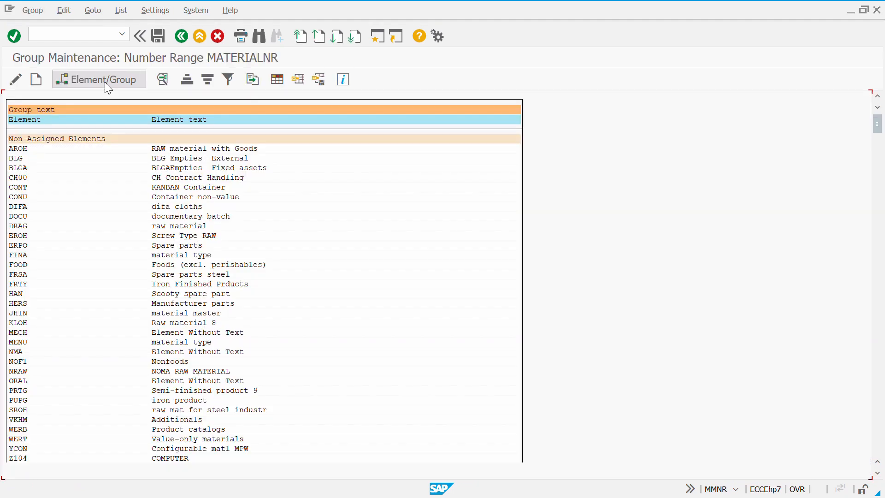
{"action": "scroll", "coordinate": [251, 304], "scroll_direction": "down", "scroll_amount": 6}
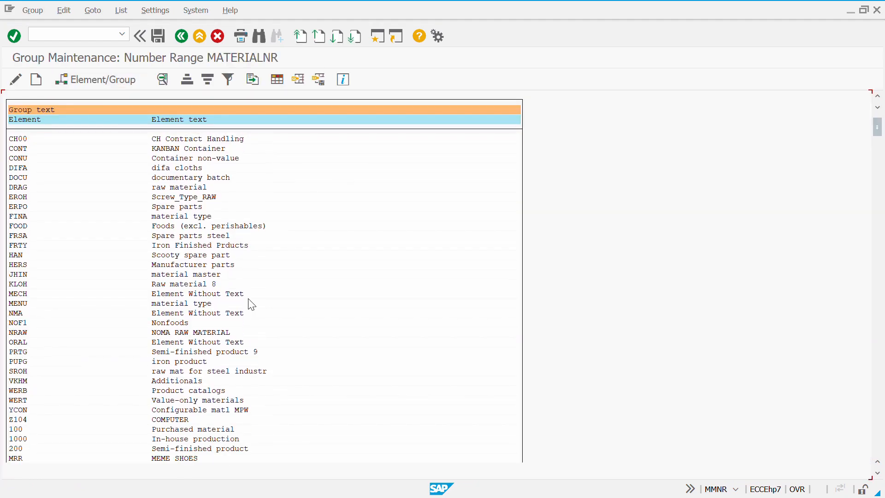
{"action": "scroll", "coordinate": [252, 305], "scroll_direction": "down", "scroll_amount": 2}
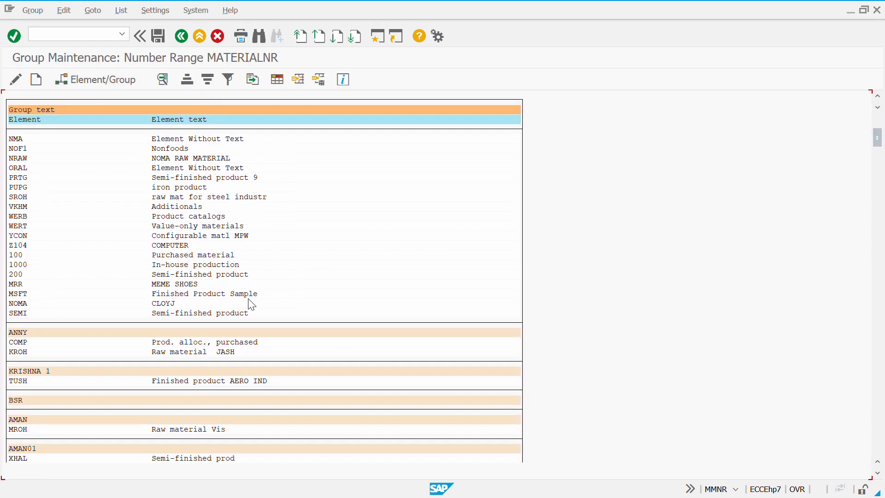
{"action": "left_click", "coordinate": [16, 306]}
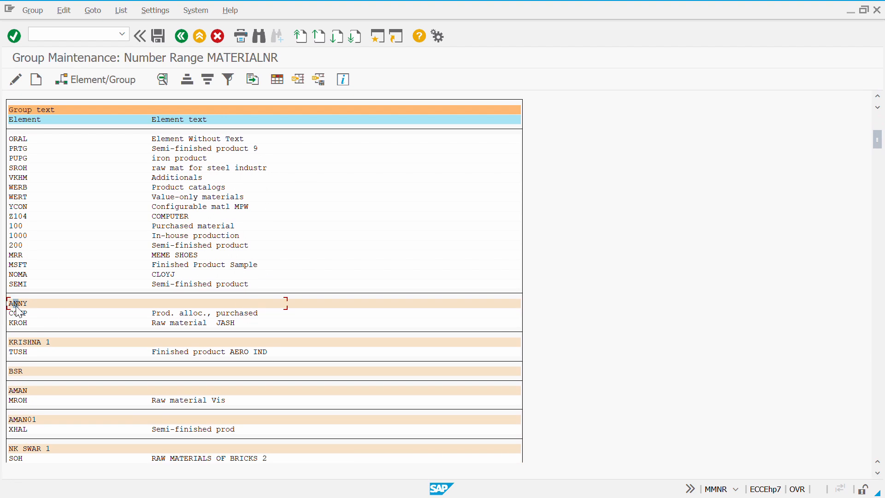
{"action": "left_click", "coordinate": [163, 81]}
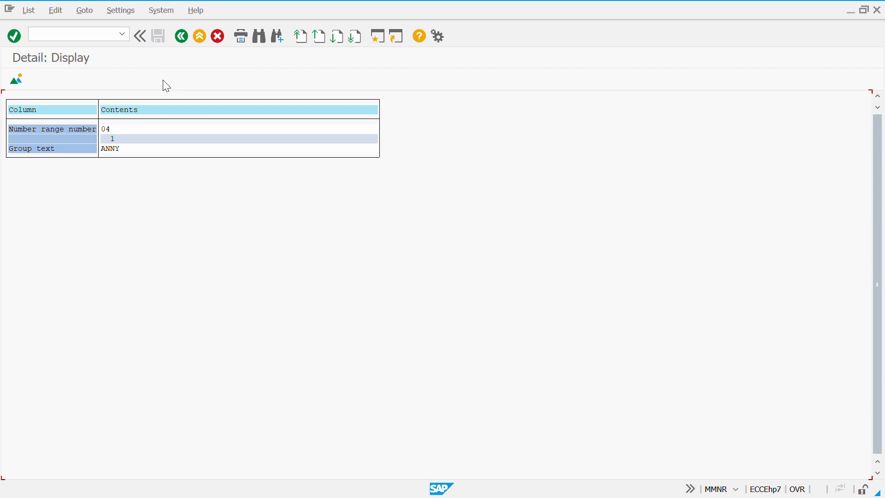
{"action": "key", "text": "F3"}
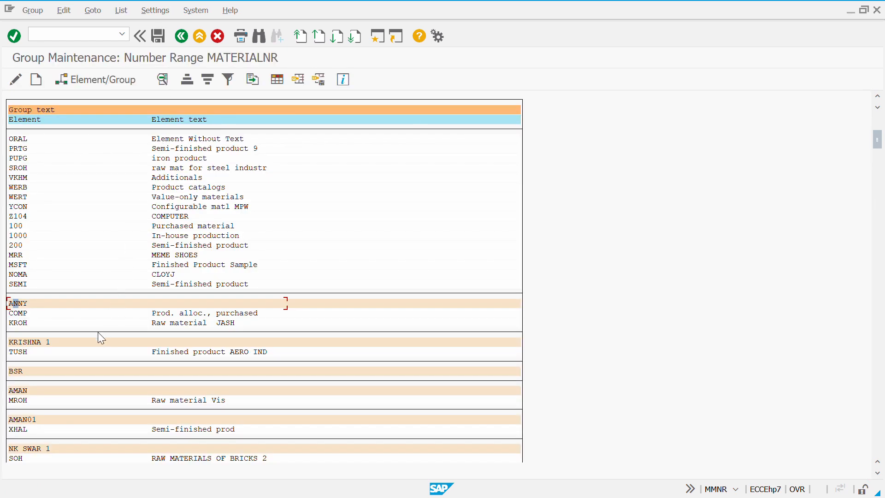
{"action": "left_click", "coordinate": [48, 341]}
{"action": "left_click", "coordinate": [157, 80]}
{"action": "key", "text": "F3"}
Find material type ROHD, assign it to the group test 1203 with internal number range 13, and save the change
{"action": "key", "text": "ctrl+f"}
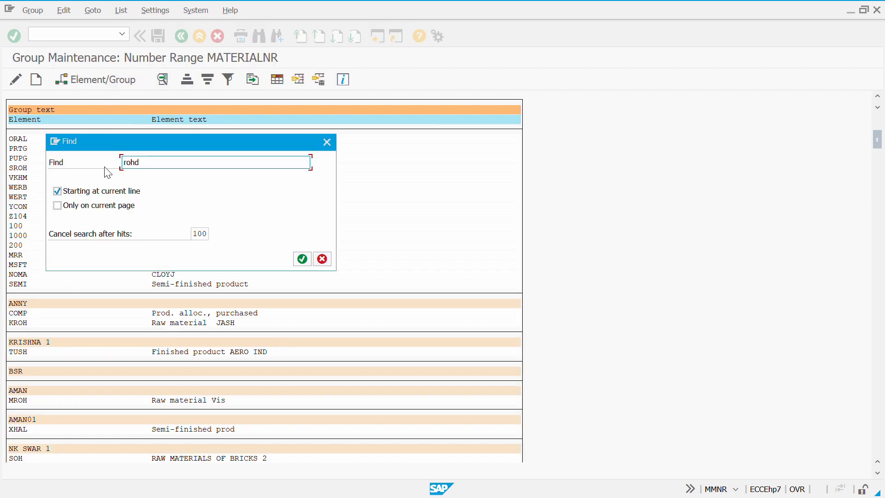
{"action": "key", "text": "Return"}
{"action": "left_click", "coordinate": [111, 111]}
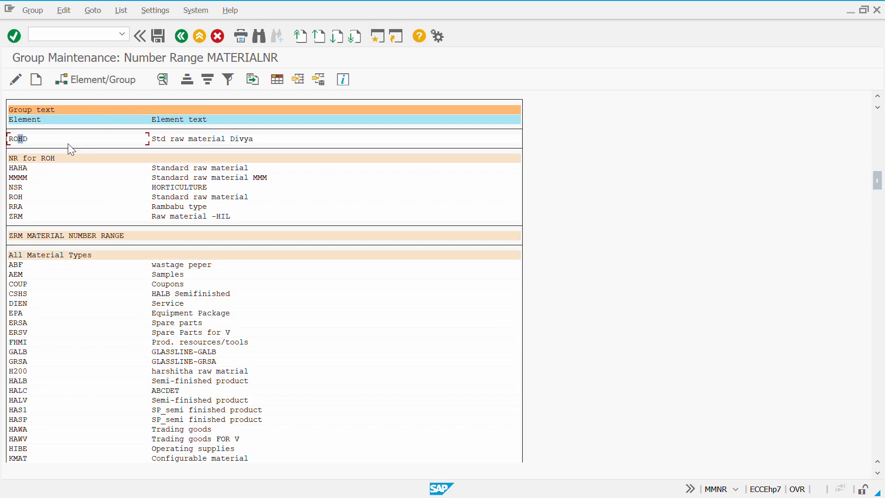
{"action": "left_click", "coordinate": [70, 80]}
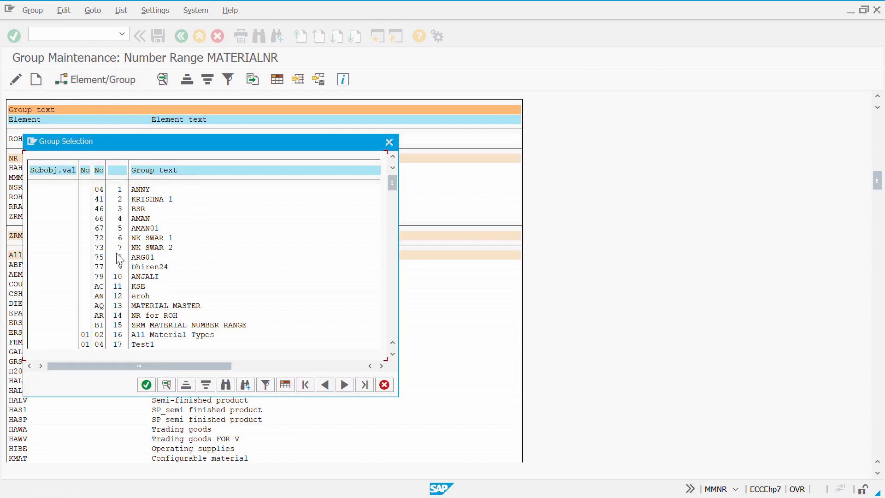
{"action": "scroll", "coordinate": [129, 272], "scroll_direction": "down", "scroll_amount": 2}
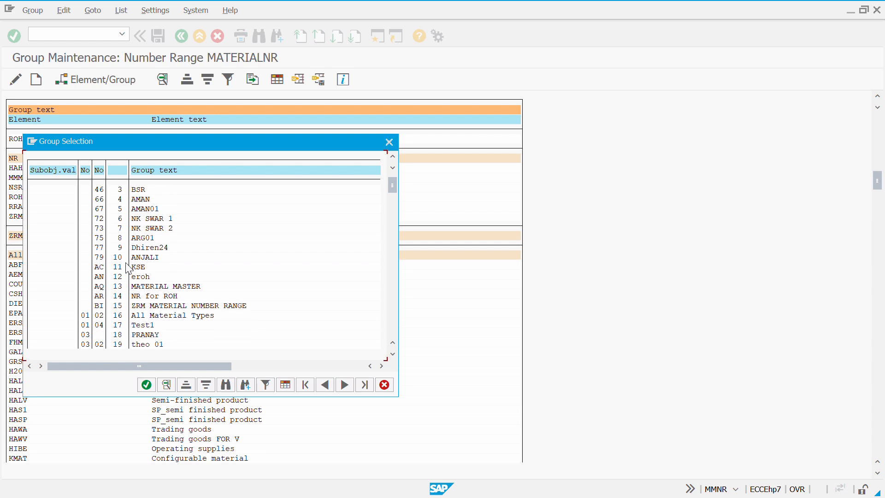
{"action": "scroll", "coordinate": [101, 213], "scroll_direction": "down", "scroll_amount": 4}
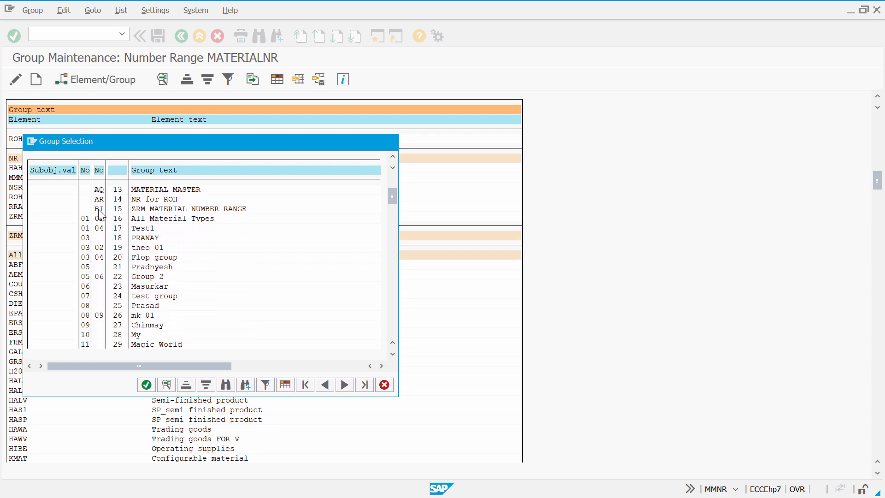
{"action": "left_click", "coordinate": [87, 338]}
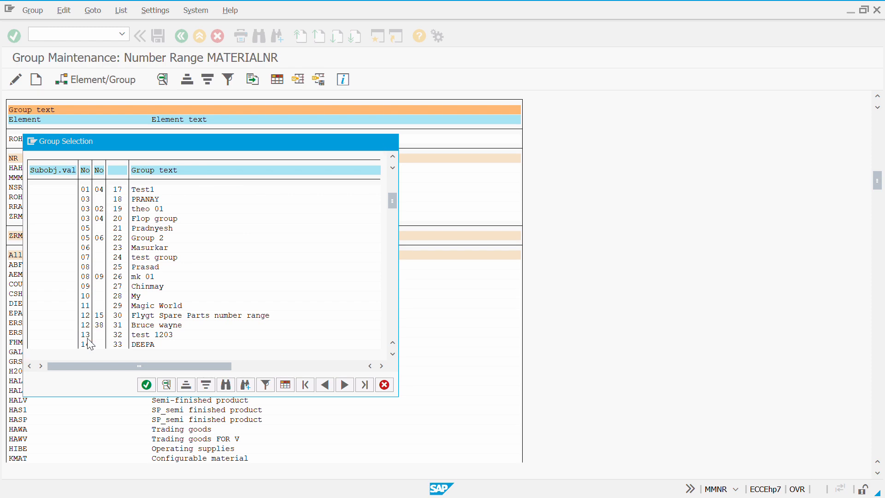
{"action": "double_click", "coordinate": [87, 340]}
{"action": "key", "text": "ctrl+s"}
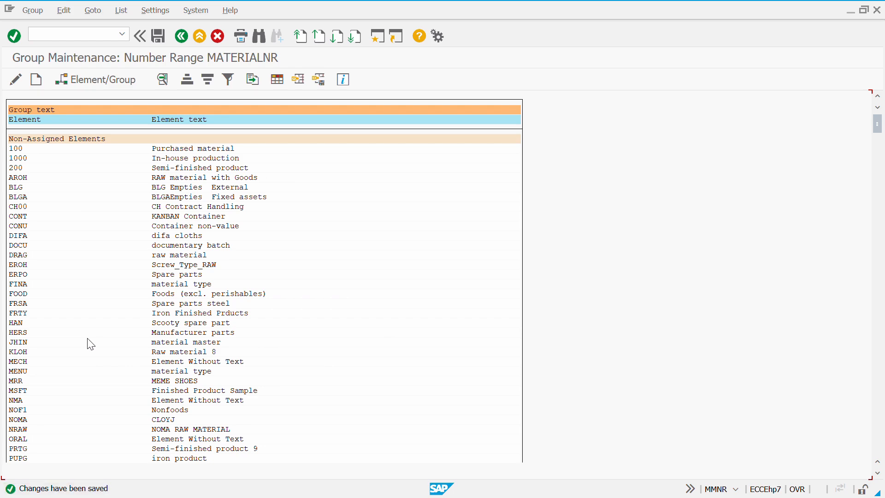
Start creating a material of type ROHD in transaction MM01 without a material number and bring up the view selection
{"action": "key", "text": "shift+F3"}
{"action": "type", "text": "mm01"}
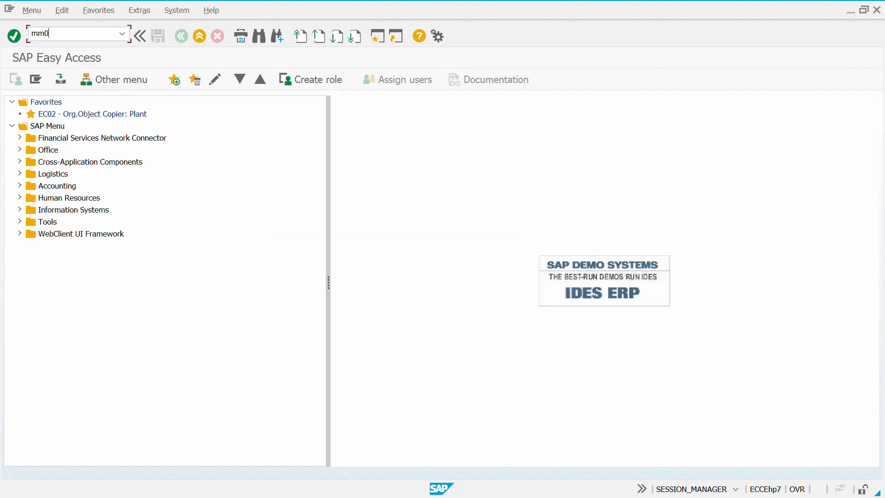
{"action": "key", "text": "Return"}
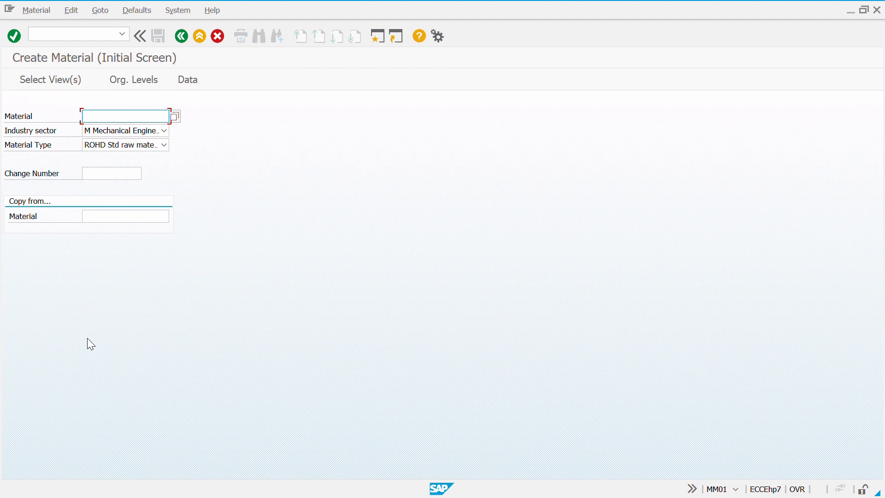
{"action": "key", "text": "Return"}
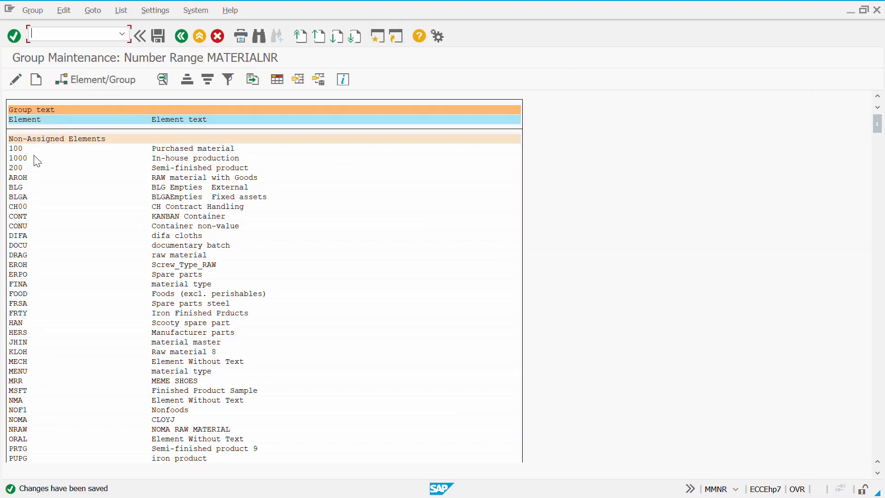
Examine the number range columns of the group selection list in group maintenance, and close it without assigning anything
{"action": "left_click", "coordinate": [97, 82]}
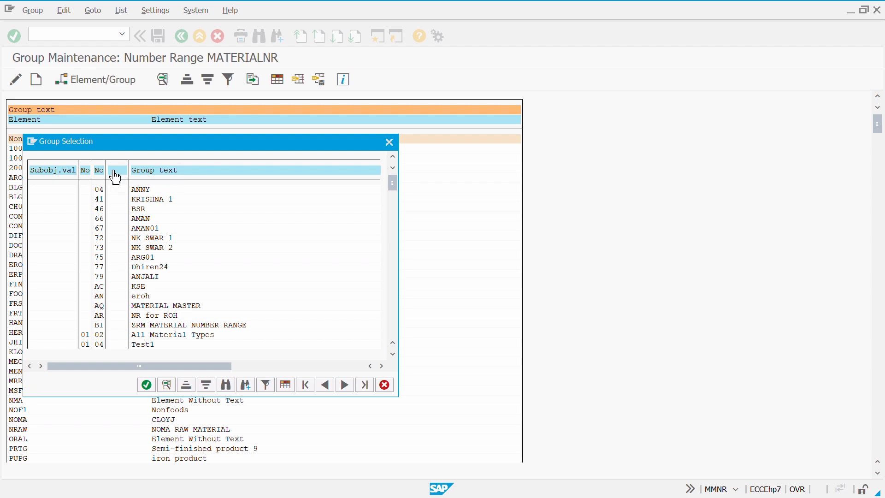
{"action": "key", "text": "Escape"}
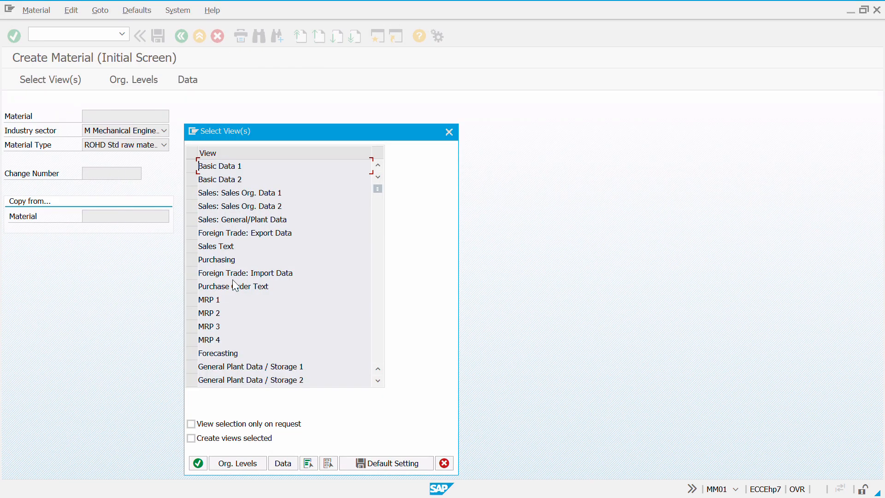
Select all views for the new material and set the organizational levels to plant DIV2 and storage location 1000
{"action": "left_click", "coordinate": [310, 464]}
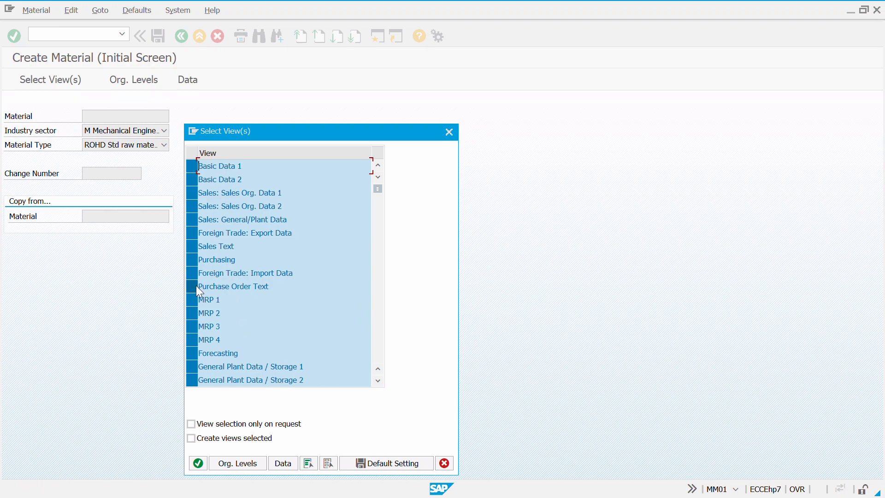
{"action": "key", "text": "Return"}
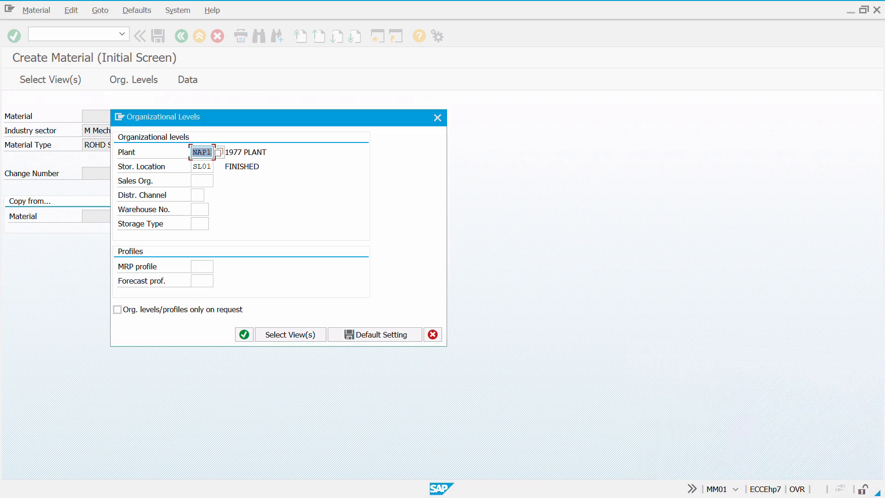
{"action": "type", "text": "div2"}
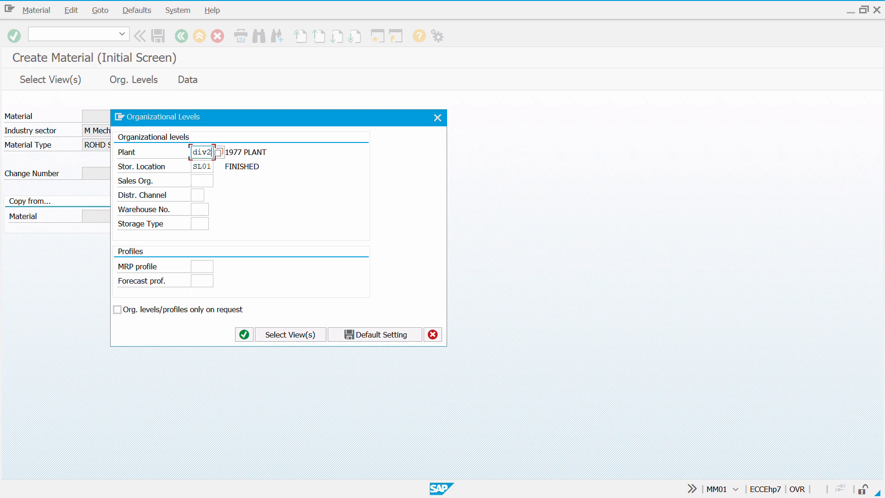
{"action": "key", "text": "Tab"}
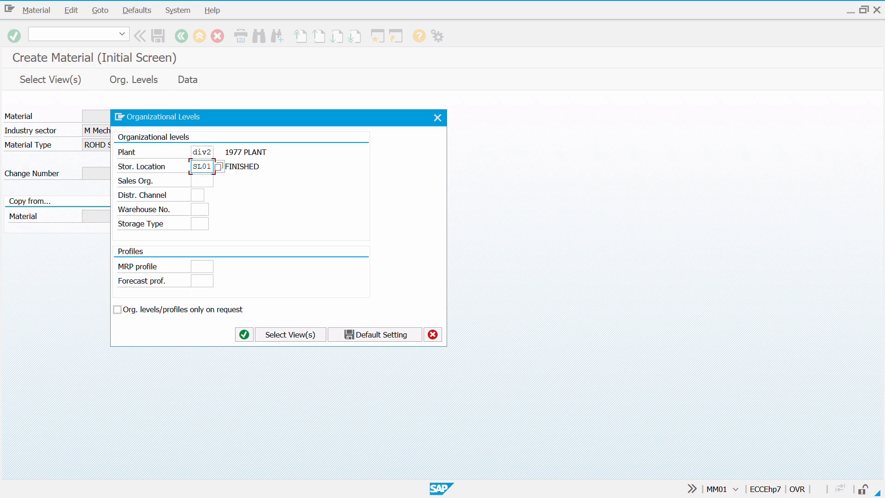
{"action": "type", "text": "1000"}
{"action": "key", "text": "Return"}
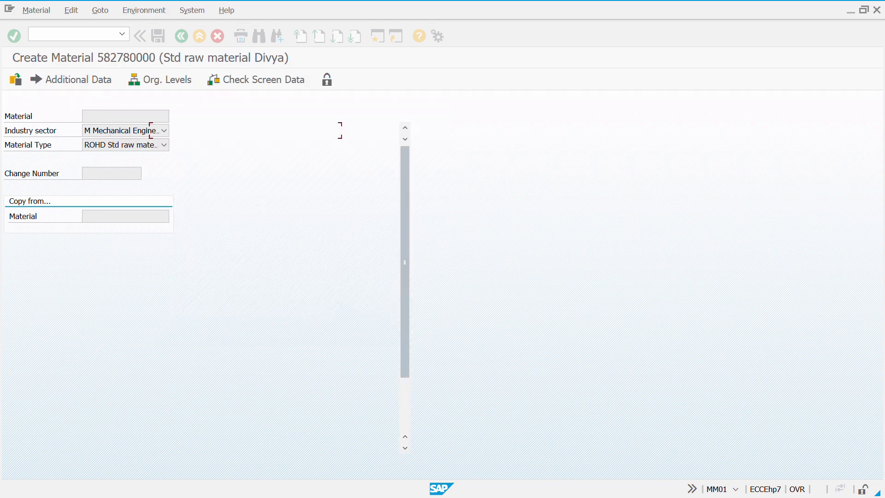
Describe the material as Toughened Glass, fill in base unit EA and the material group, and continue to the second sales organization view
{"action": "key", "text": "Return"}
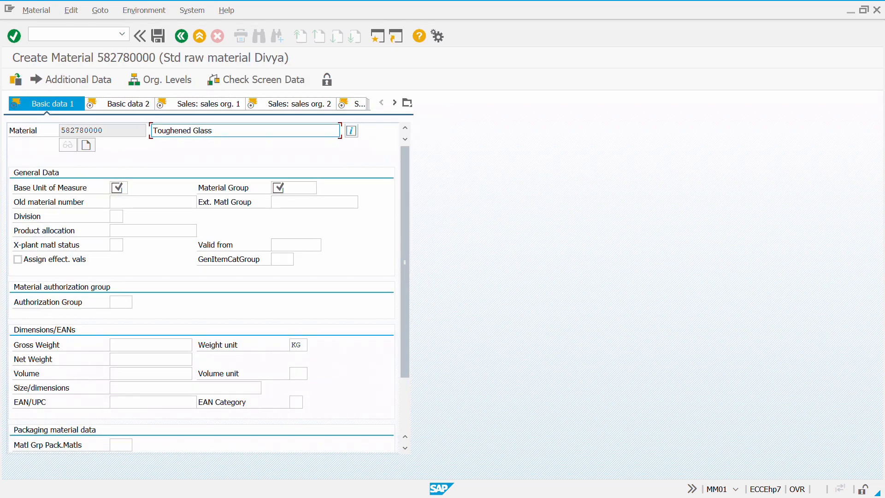
{"action": "key", "text": "Return"}
{"action": "key", "text": "Down"}
{"action": "key", "text": "Return"}
{"action": "key", "text": "Tab"}
{"action": "key", "text": "Down"}
{"action": "key", "text": "Return"}
{"action": "key", "text": "Return"}
{"action": "key", "text": "Return"}
{"action": "key", "text": "Return"}
{"action": "key", "text": "Return"}
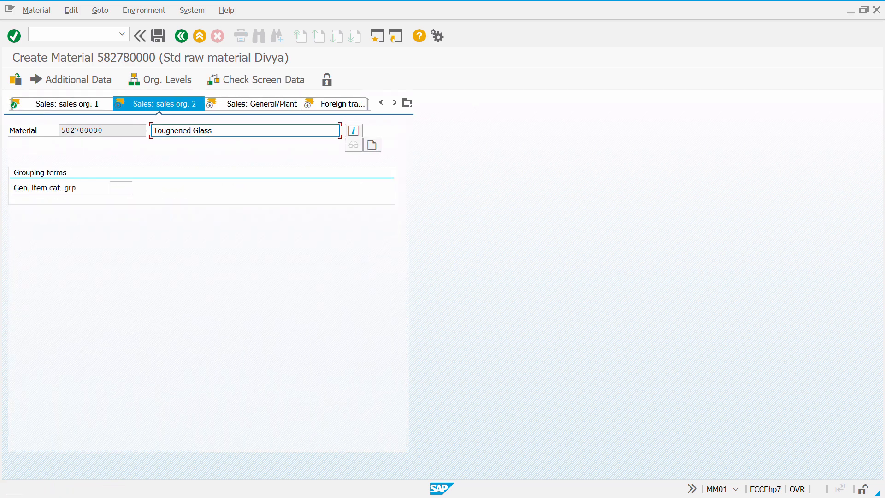
Set the transportation group to 0001 and choose a loading group in the Sales: General/Plant view, and continue to the foreign trade export view
{"action": "key", "text": "Return"}
{"action": "key", "text": "Return"}
{"action": "key", "text": "Down"}
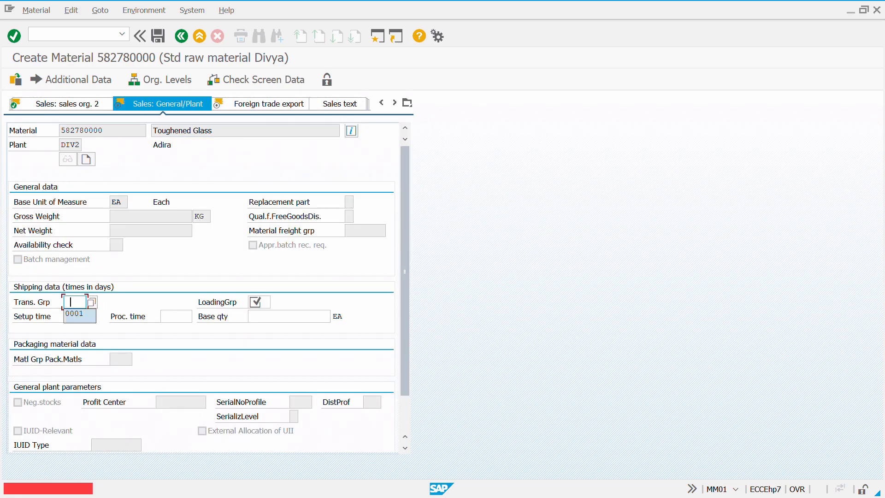
{"action": "key", "text": "Return"}
{"action": "key", "text": "Tab"}
{"action": "key", "text": "Down"}
{"action": "key", "text": "Return"}
{"action": "key", "text": "Return"}
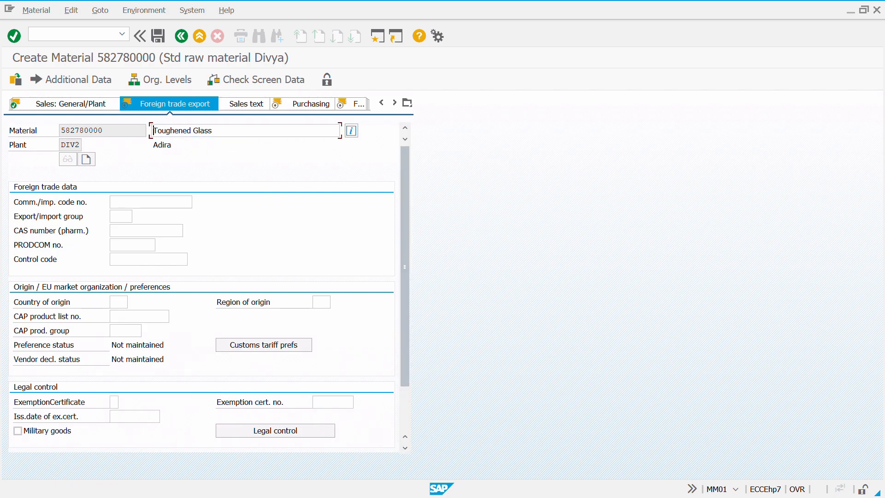
Pass through the foreign trade, purchasing and purchase order text views without entries, and set the MRP type to ND in MRP 1
{"action": "key", "text": "Return"}
{"action": "key", "text": "Return"}
{"action": "key", "text": "Return"}
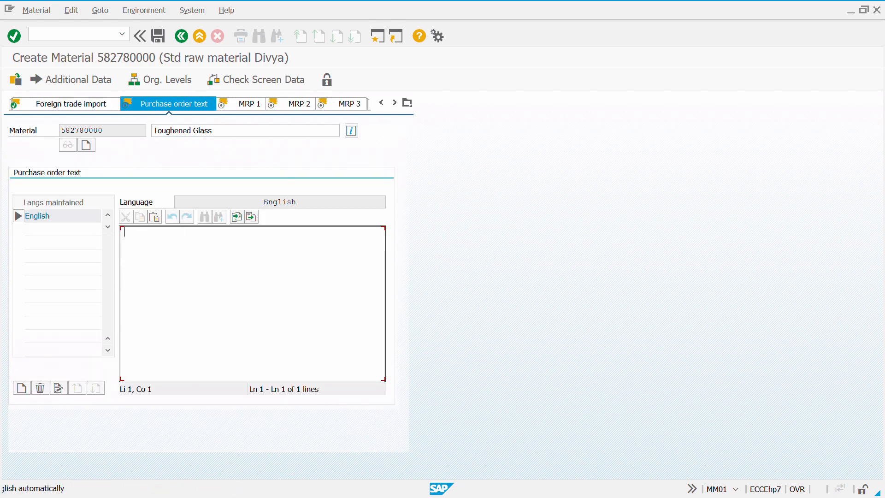
{"action": "left_click", "coordinate": [249, 102]}
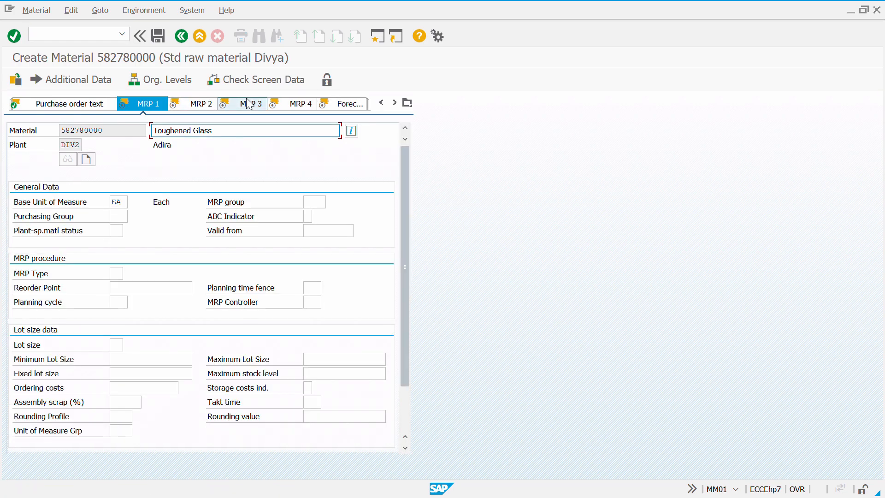
{"action": "key", "text": "Return"}
{"action": "type", "text": "ND"}
{"action": "key", "text": "Return"}
{"action": "key", "text": "Return"}
{"action": "key", "text": "Return"}
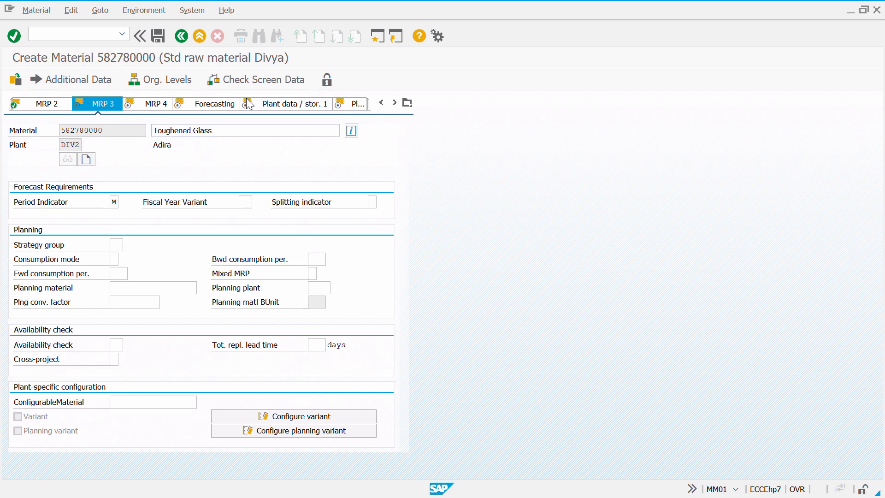
Pass through the remaining MRP views and set the forecast model to N in the Forecasting view
{"action": "key", "text": "Return"}
{"action": "key", "text": "Return"}
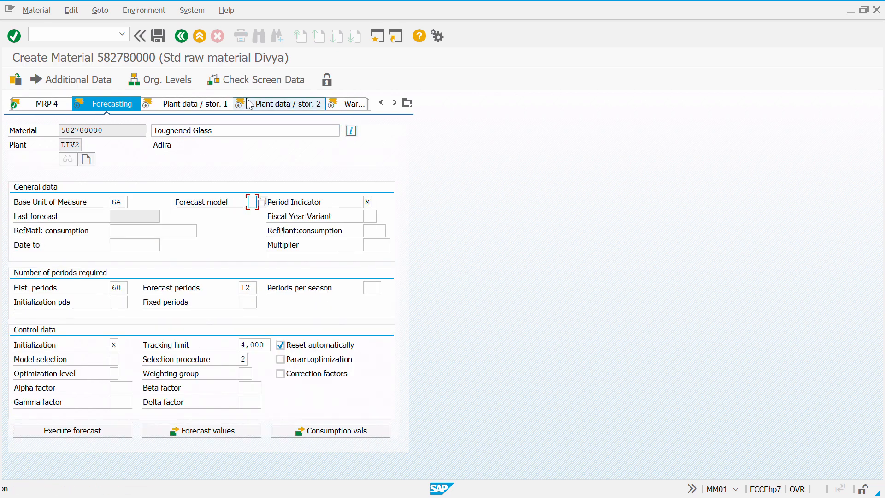
{"action": "type", "text": "N"}
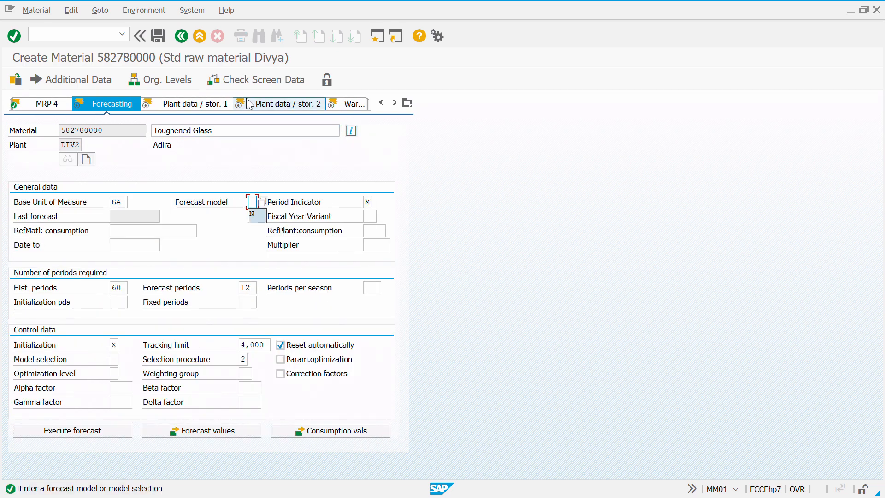
{"action": "key", "text": "Return"}
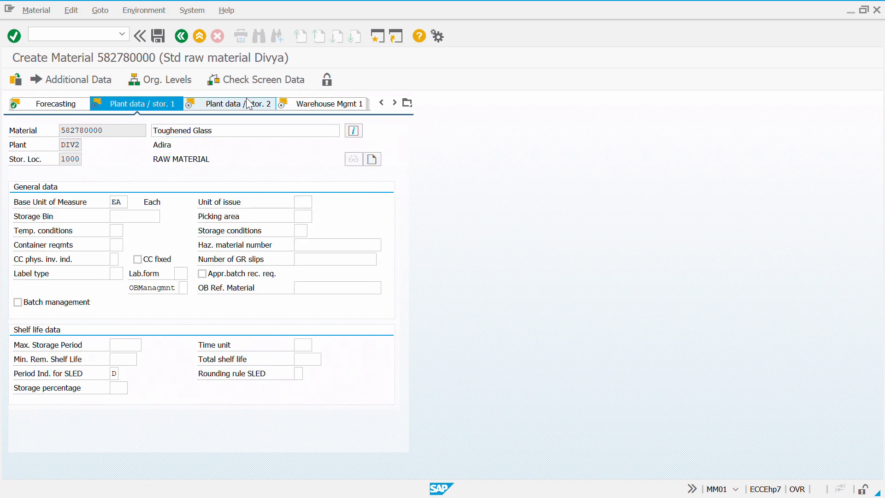
Pass through the storage, warehouse and quality views, and set the valuation class to 3000 in Accounting 1, continuing to Costing 1
{"action": "key", "text": "Return"}
{"action": "key", "text": "Return"}
{"action": "key", "text": "Return"}
{"action": "key", "text": "Return"}
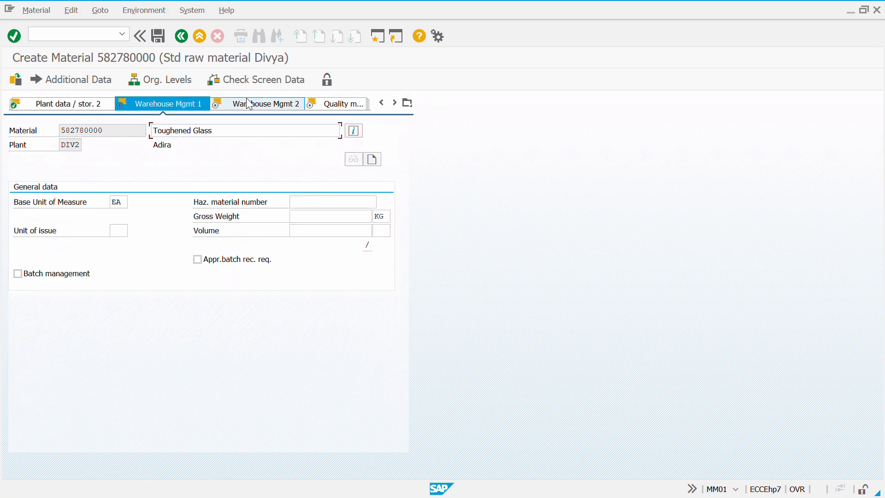
{"action": "key", "text": "Return"}
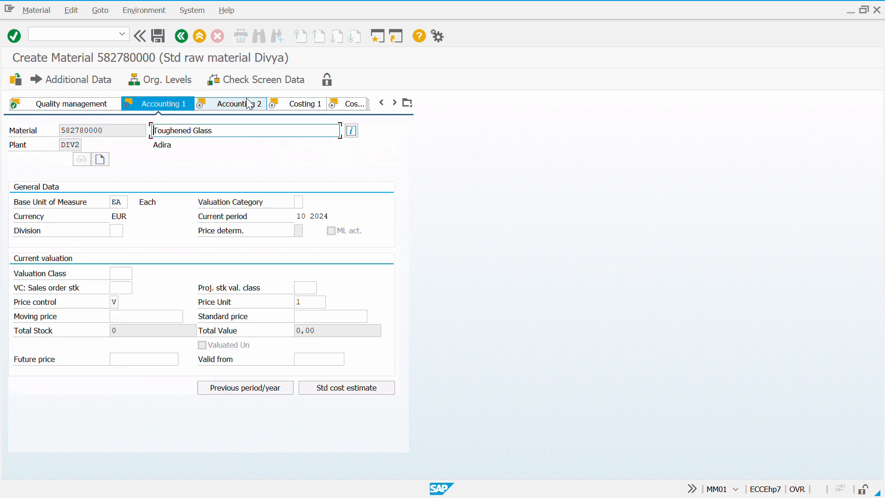
{"action": "key", "text": "Down"}
{"action": "key", "text": "Return"}
{"action": "key", "text": "Return"}
{"action": "key", "text": "Return"}
{"action": "key", "text": "Return"}
{"action": "key", "text": "Return"}
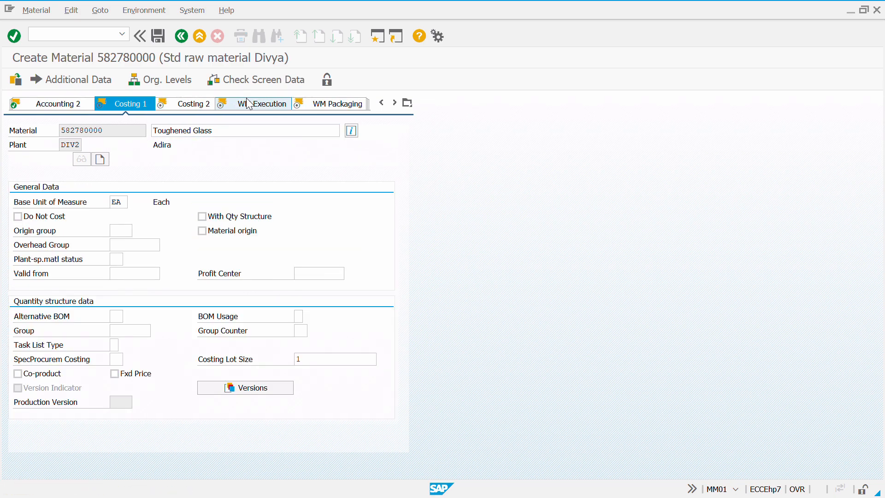
Pass through the costing, WM and remaining views to the last one, and save the new material
{"action": "key", "text": "Return"}
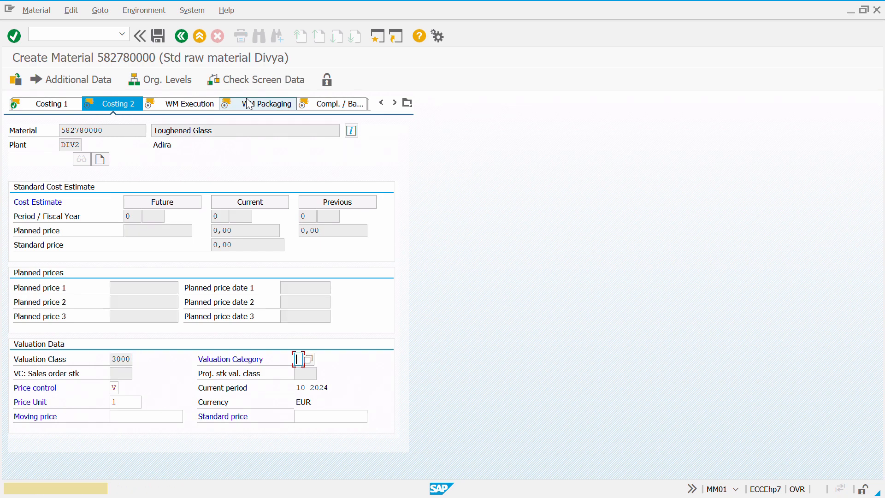
{"action": "key", "text": "Return"}
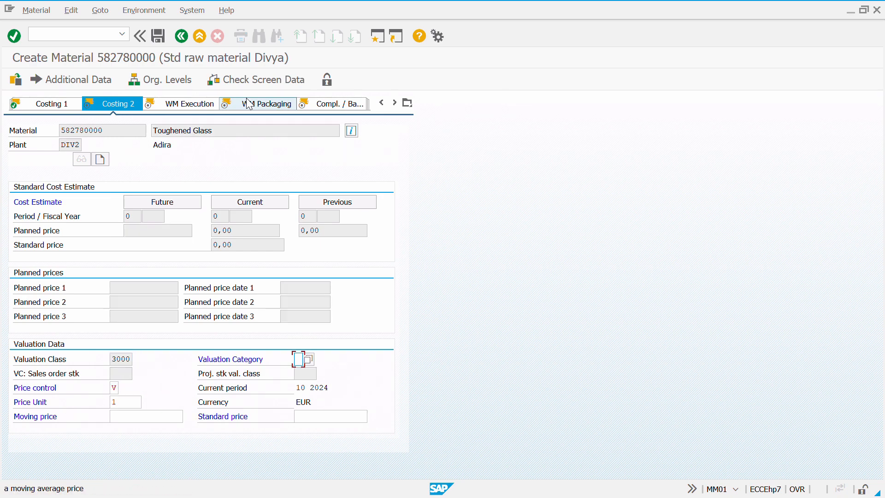
{"action": "key", "text": "Return"}
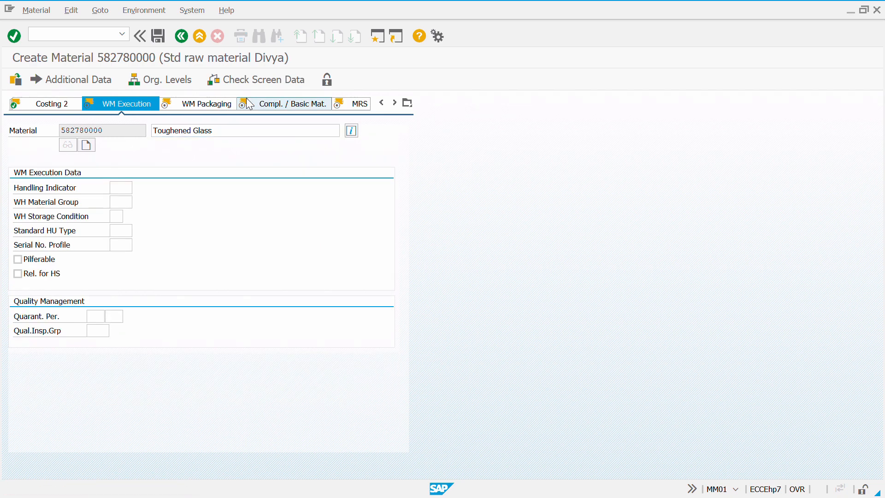
{"action": "key", "text": "Return"}
{"action": "key", "text": "Return"}
{"action": "key", "text": "Return"}
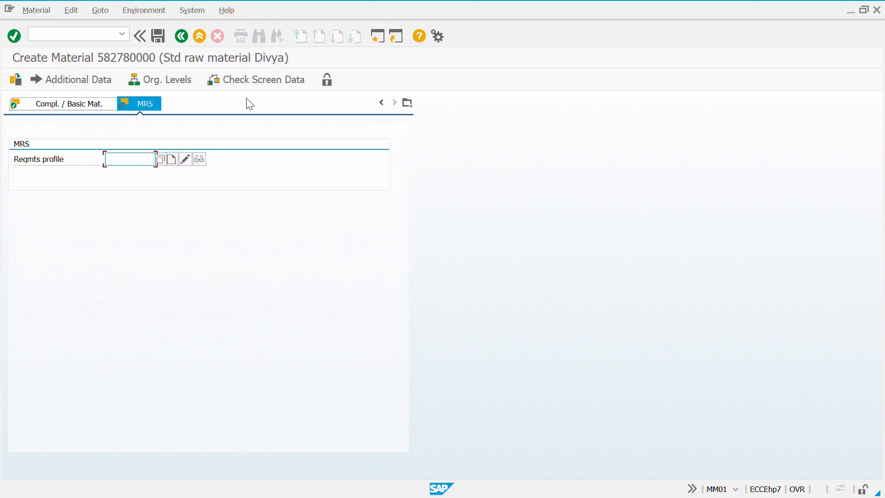
{"action": "key", "text": "Return"}
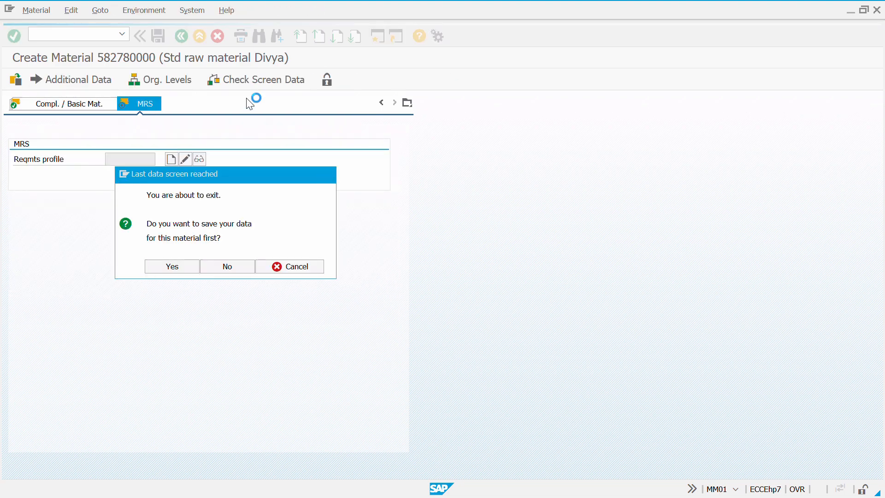
{"action": "key", "text": "Return"}
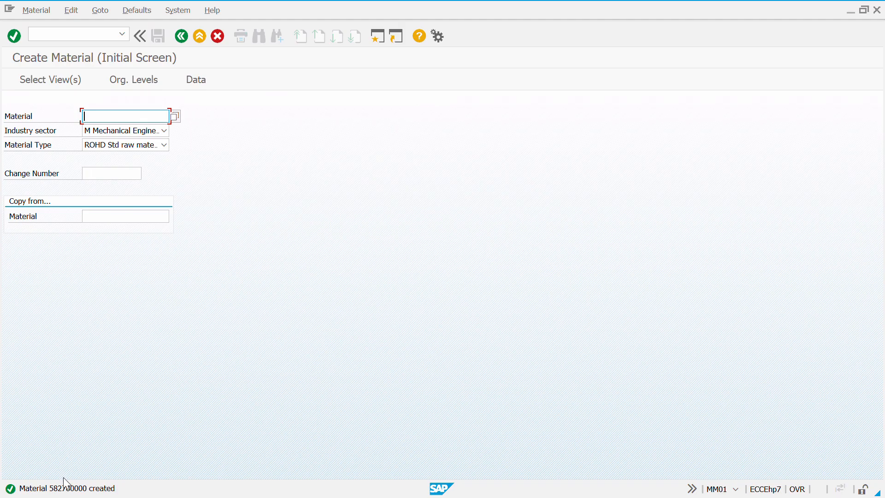